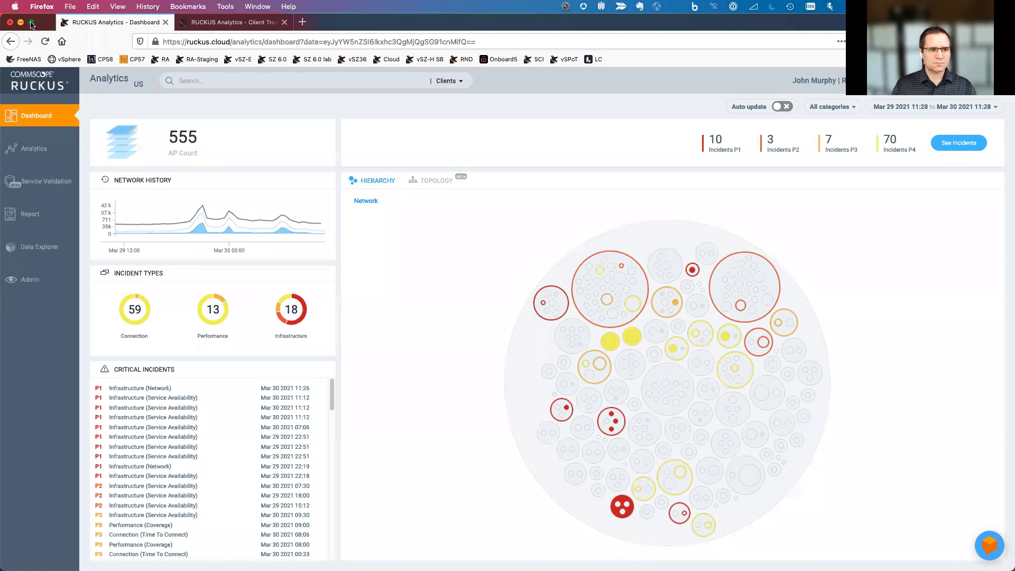
# - View the dashboard full screen and check its available time ranges and incident category filters
pyautogui.click(31, 22)
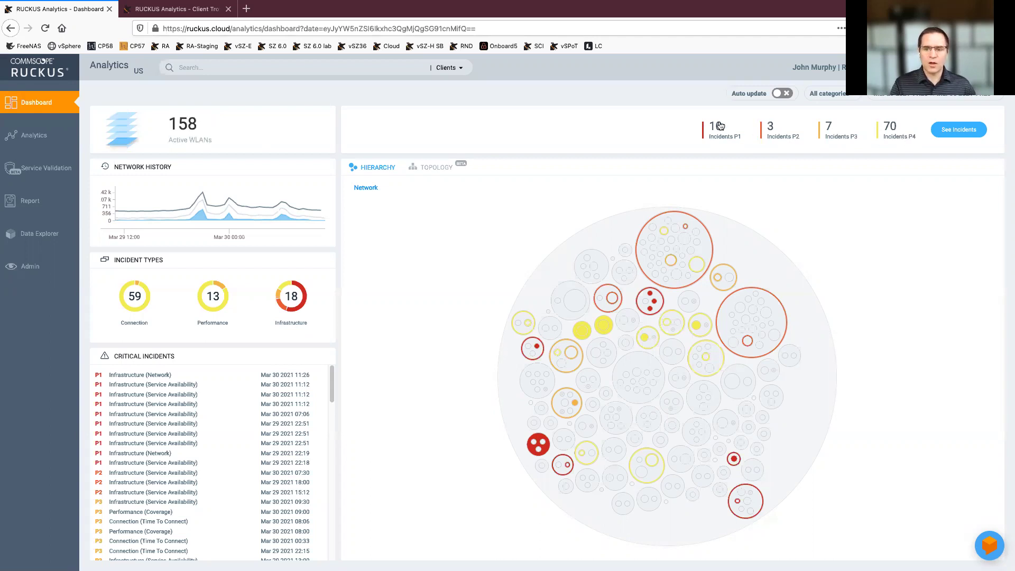
pyautogui.click(940, 101)
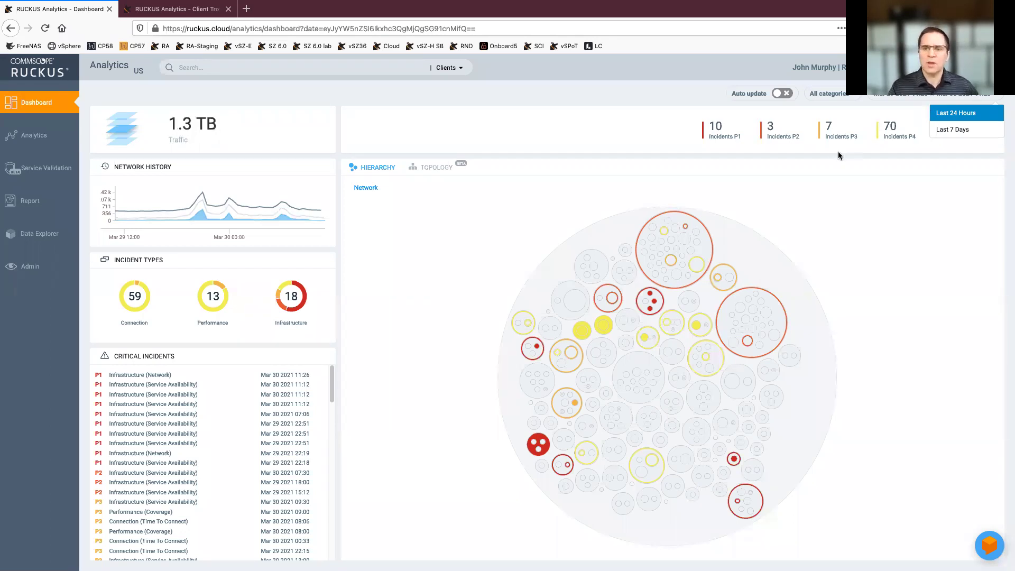
pyautogui.click(844, 94)
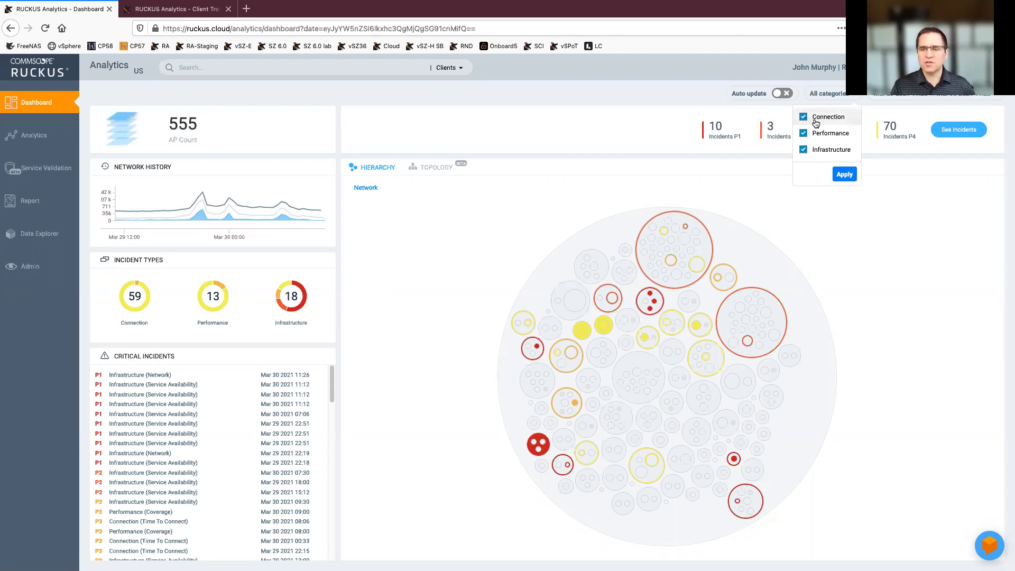
pyautogui.click(687, 98)
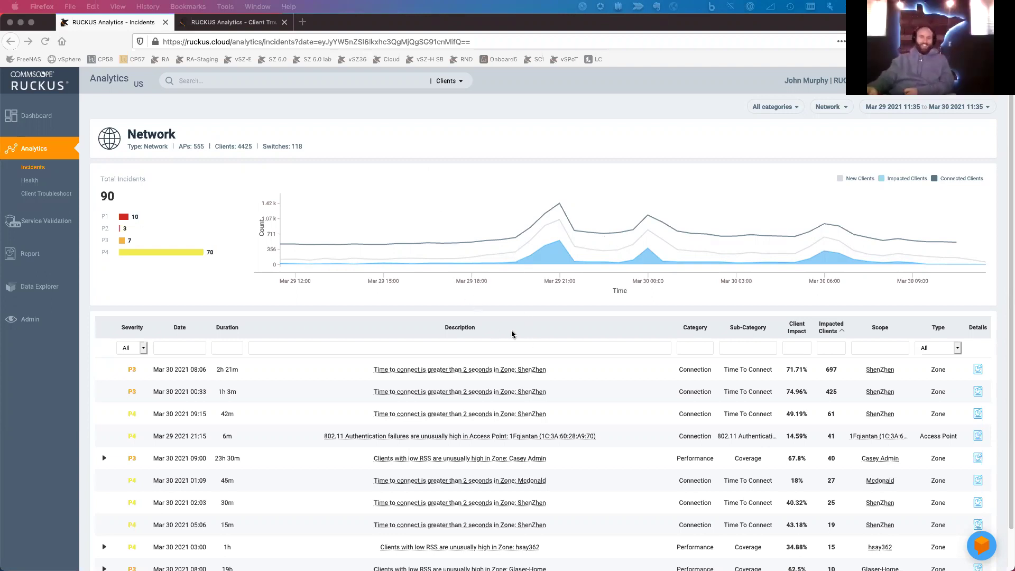
# - Filter the incident list by the description "dhcp" and open the details of the DHCP failure incident with 62.5% client impact
pyautogui.click(433, 349)
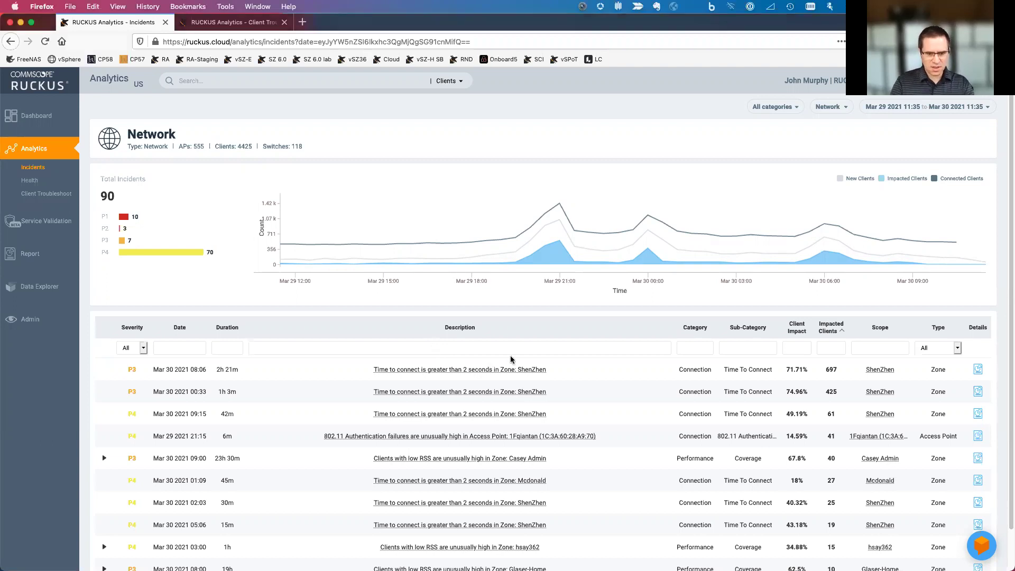
pyautogui.write('d')
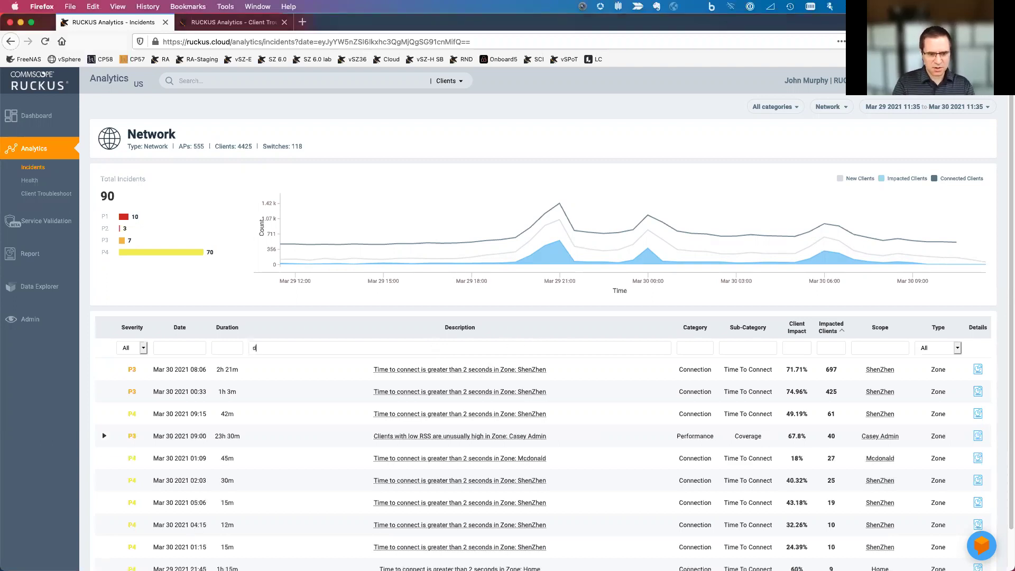
pyautogui.write('hcp')
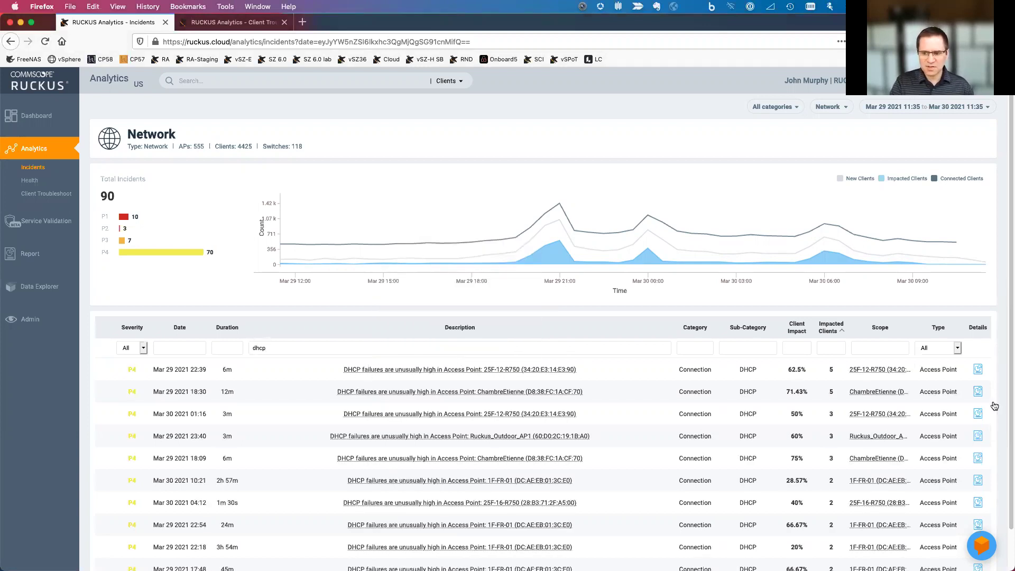
pyautogui.click(978, 369)
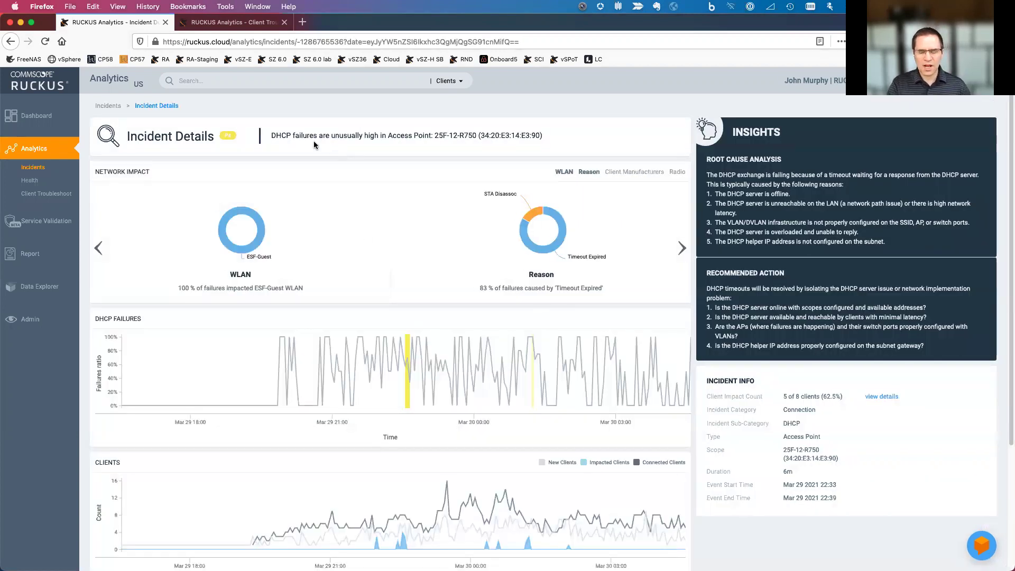
# - Read the incident's DHCP failure description, its root cause analysis and the recommended action
pyautogui.doubleClick(320, 136)
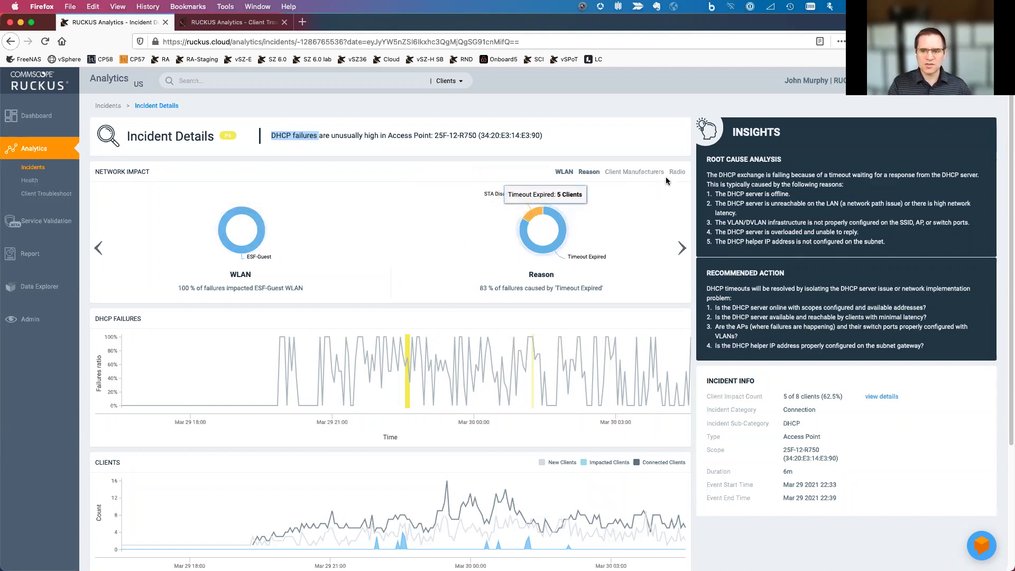
pyautogui.click(714, 160)
pyautogui.tripleClick(714, 160)
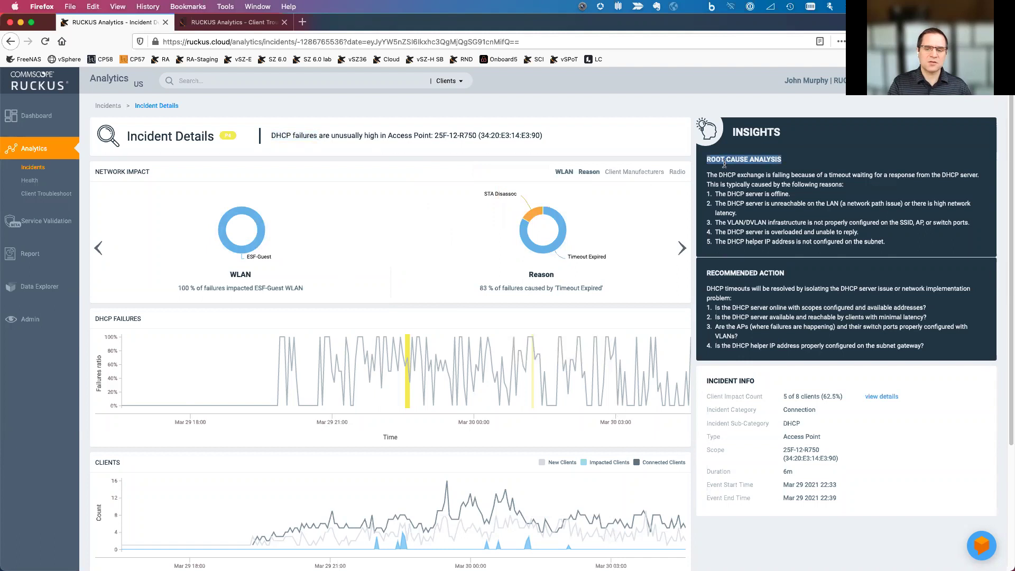
pyautogui.moveTo(708, 175); pyautogui.dragTo(892, 254)
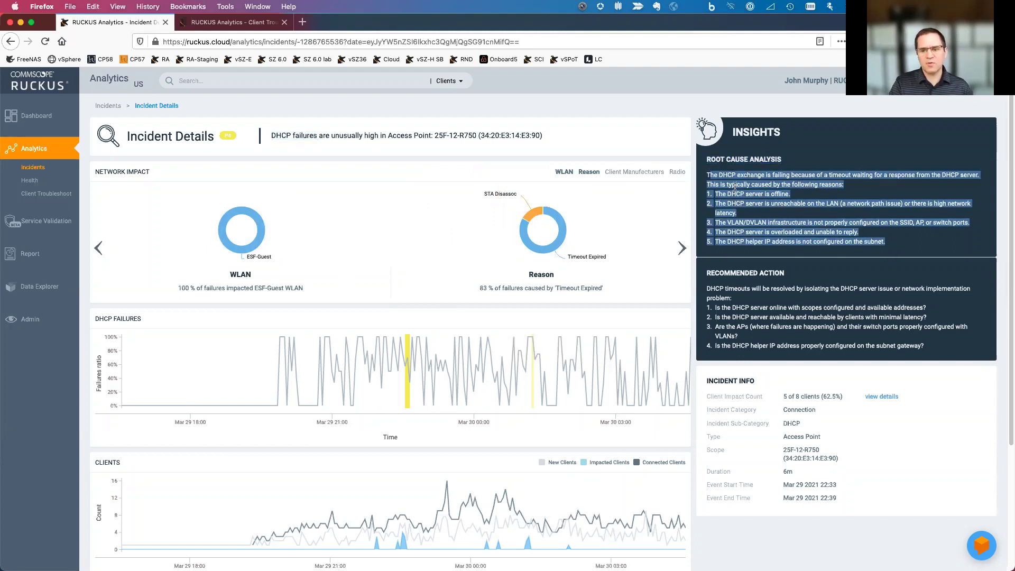
pyautogui.click(718, 254)
pyautogui.moveTo(706, 272); pyautogui.dragTo(915, 345)
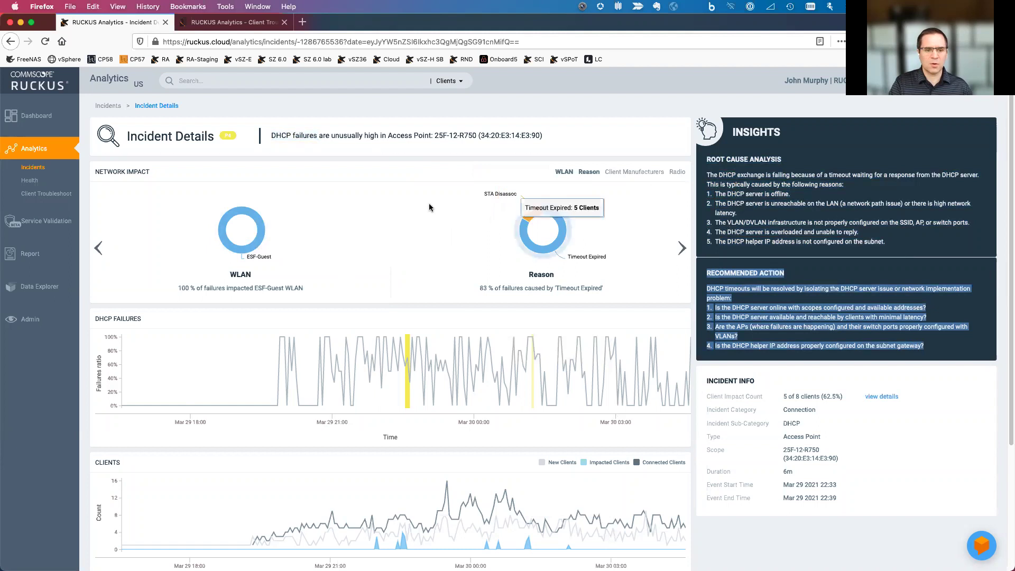
pyautogui.click(336, 191)
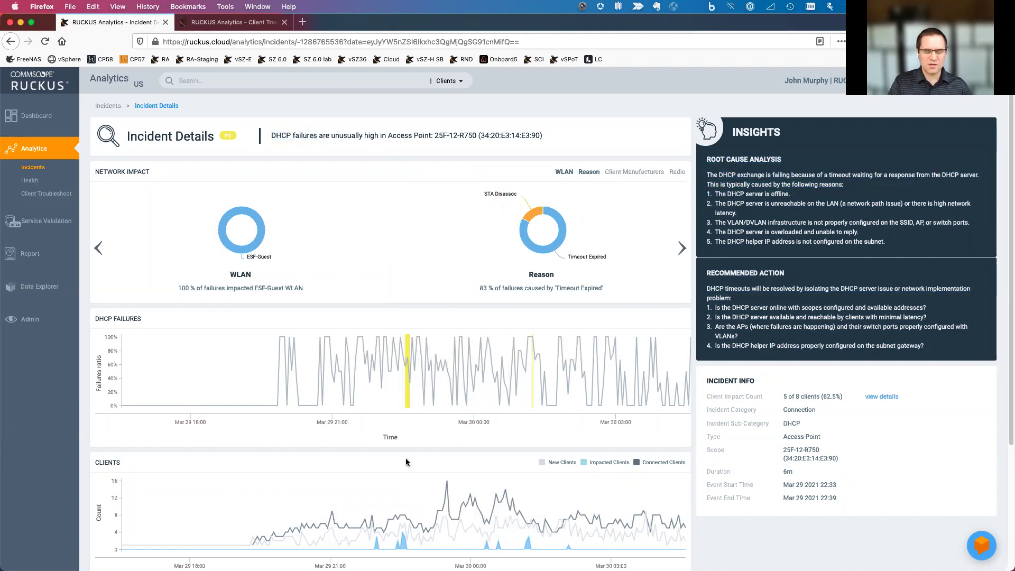
# - Examine the incident's network impact charts for WLAN, reason, client manufacturers and radio, and view the list of impacted clients
pyautogui.moveTo(248, 253)
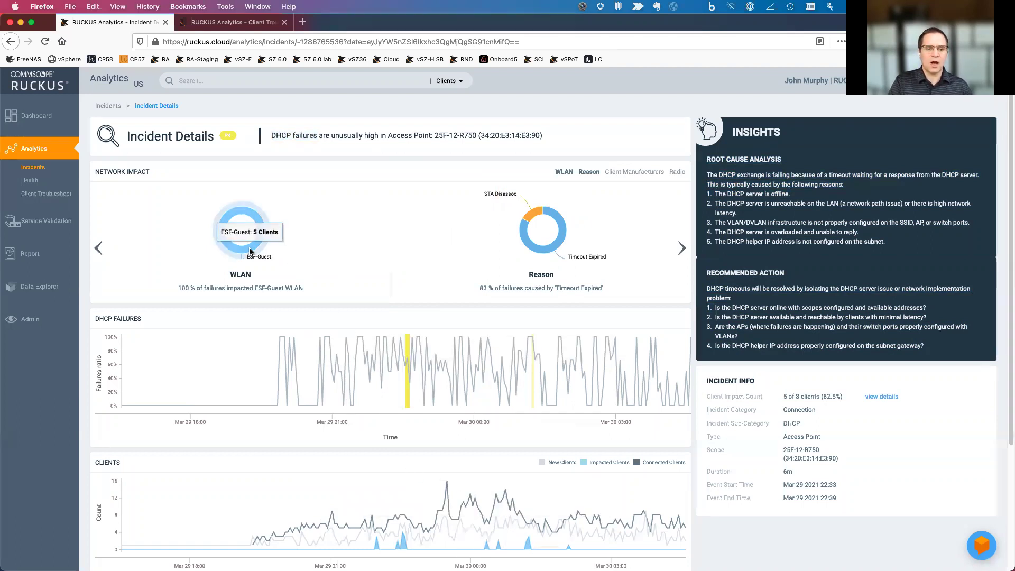
pyautogui.moveTo(529, 206)
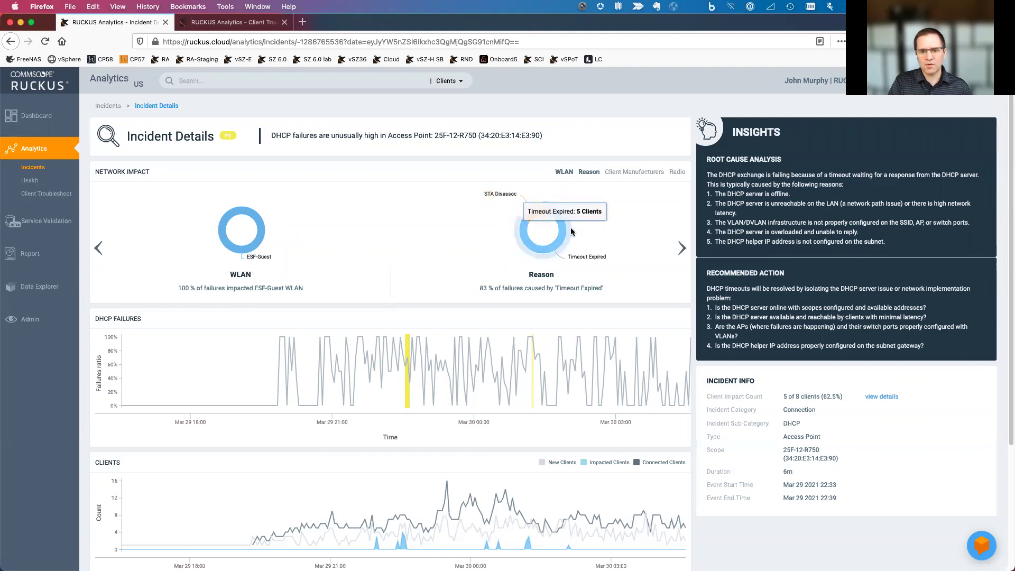
pyautogui.click(682, 248)
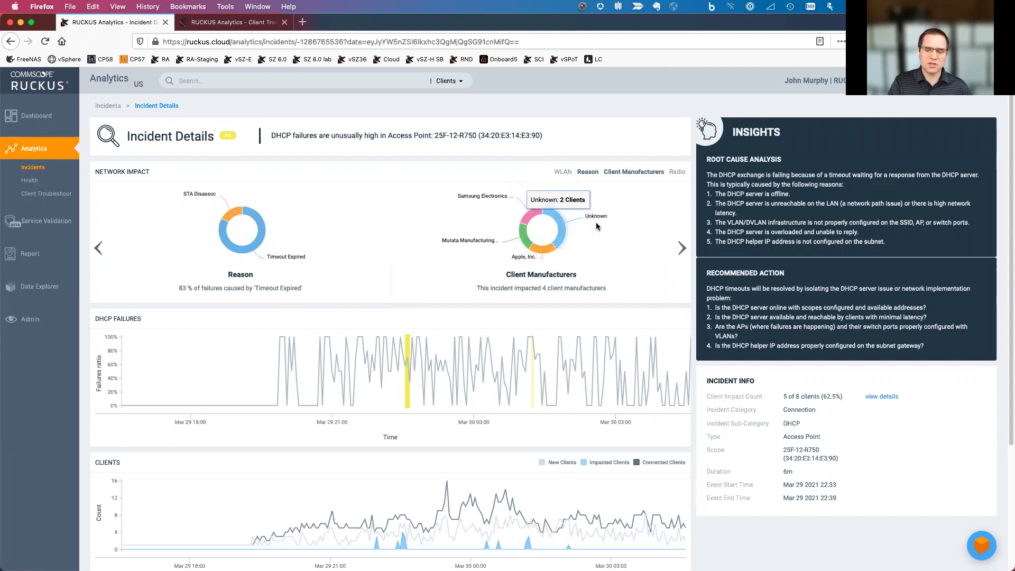
pyautogui.click(681, 249)
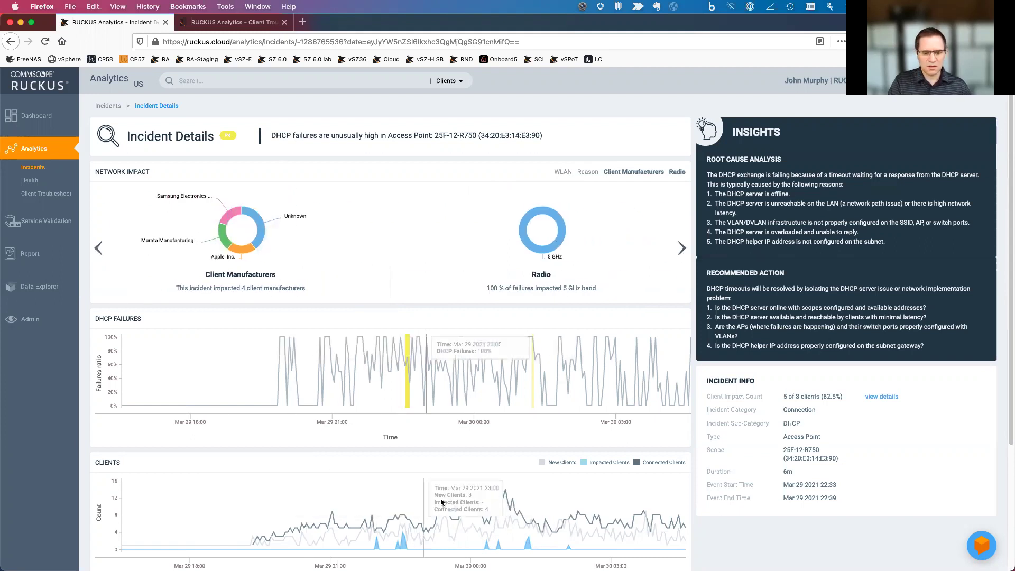
pyautogui.click(881, 397)
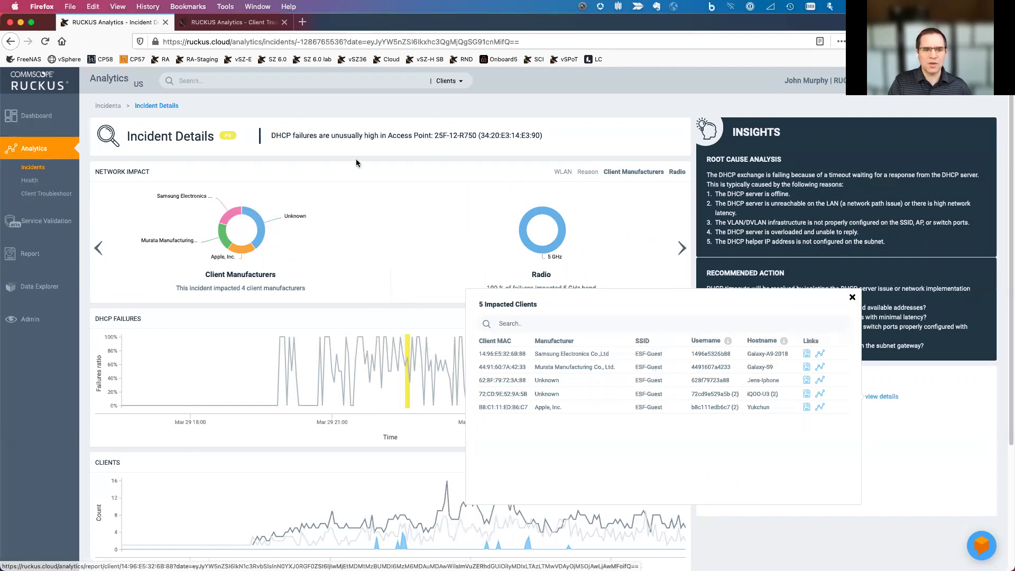
pyautogui.click(270, 82)
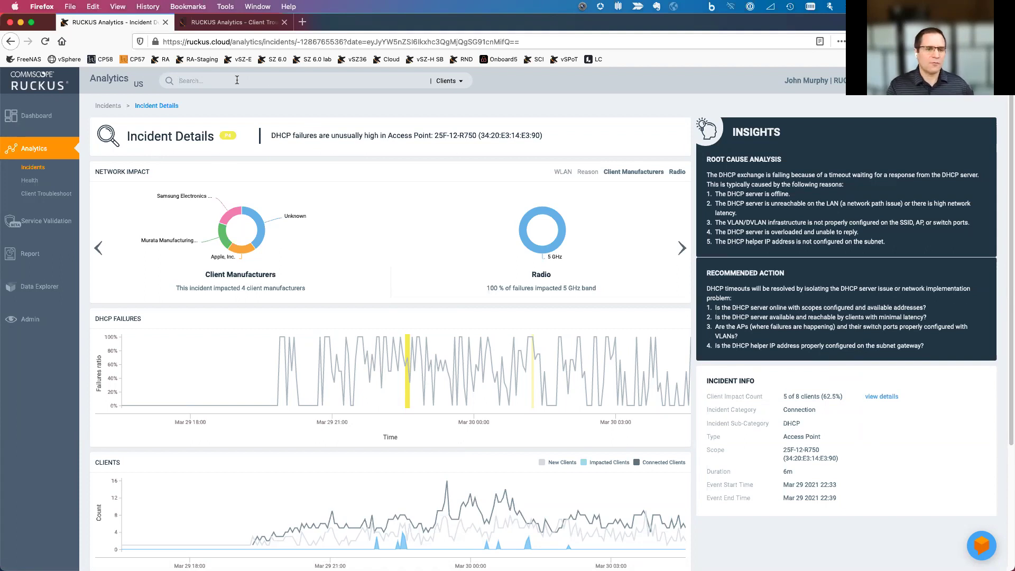
# - Switch to the open client troubleshooting page, check the client's identity and expand its connection events by outcome
pyautogui.click(232, 22)
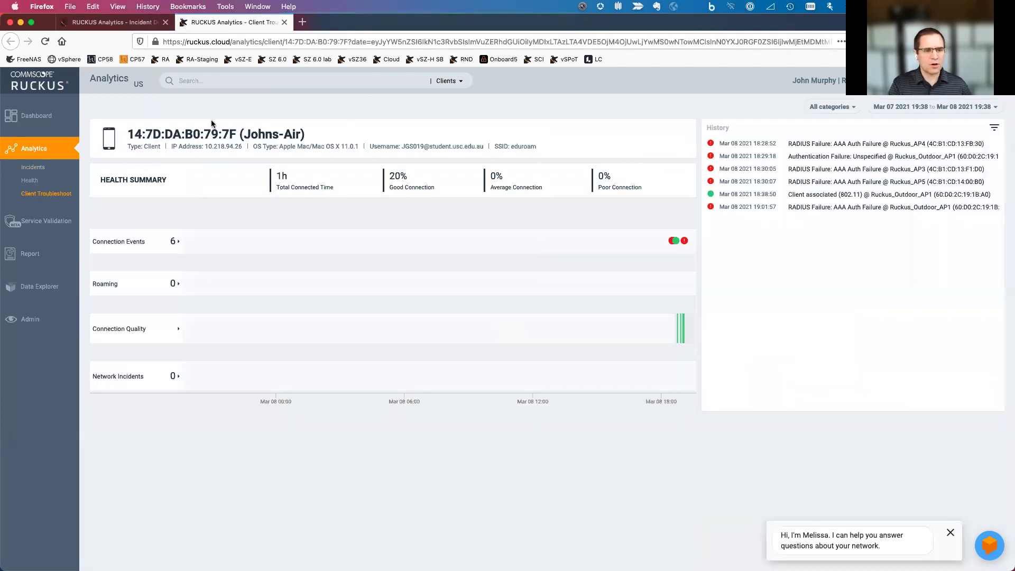
pyautogui.doubleClick(252, 139)
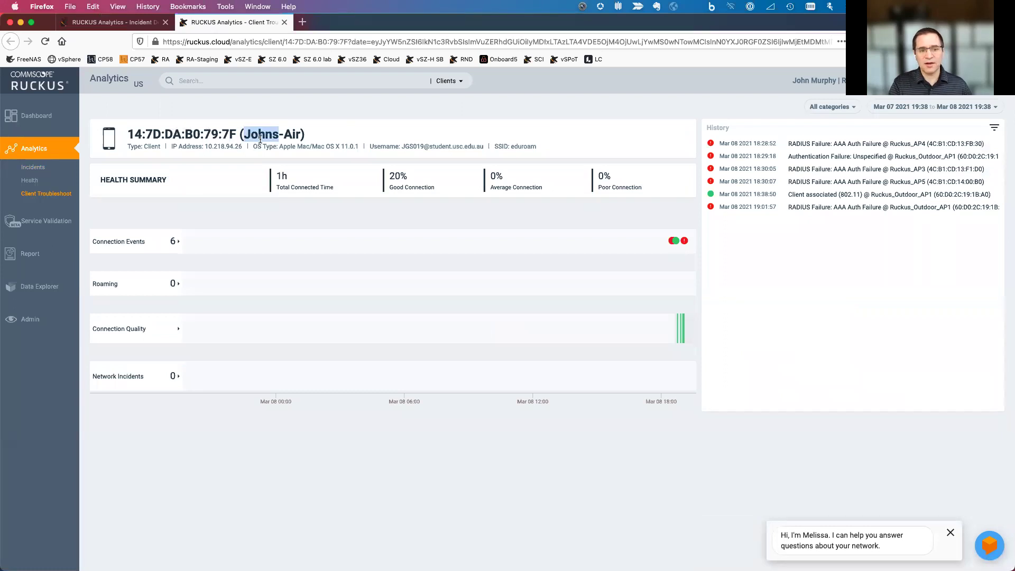
pyautogui.click(132, 134)
pyautogui.doubleClick(268, 137)
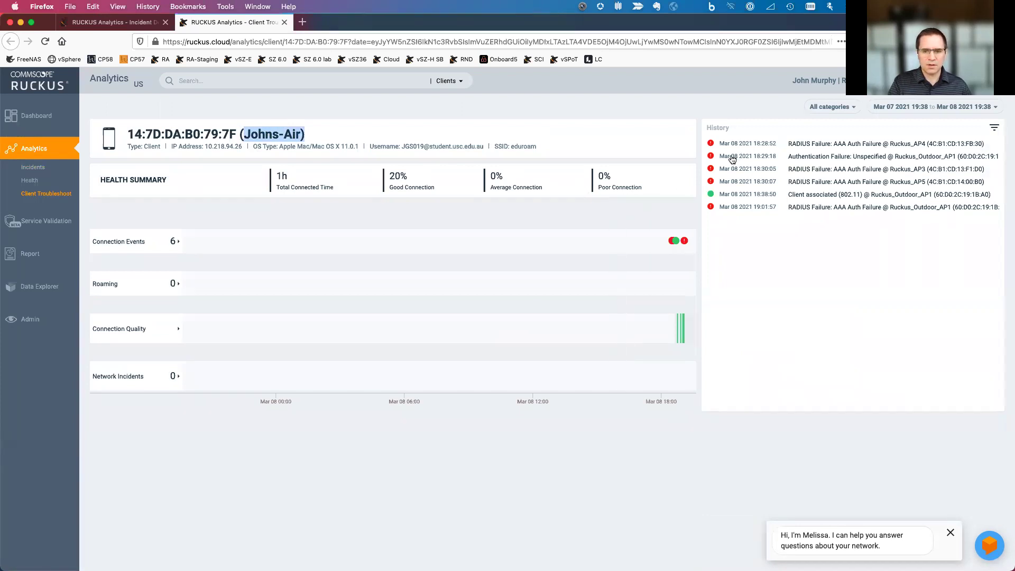
pyautogui.click(167, 244)
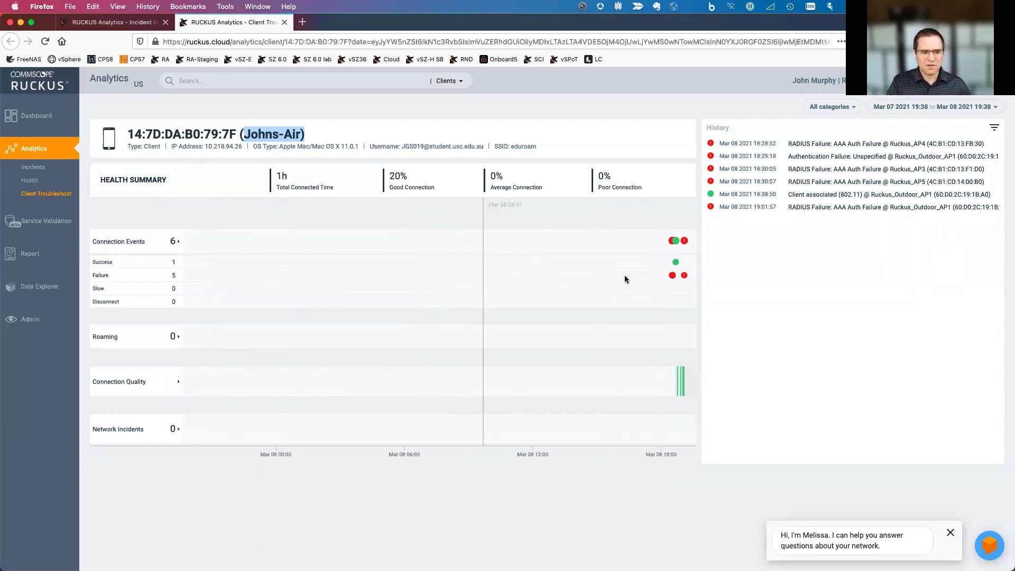
# - Open the client's Mar 08 2021 19:01:57 RADIUS failure and review its message exchange down to the RADIUS Access Reject
pyautogui.moveTo(676, 264)
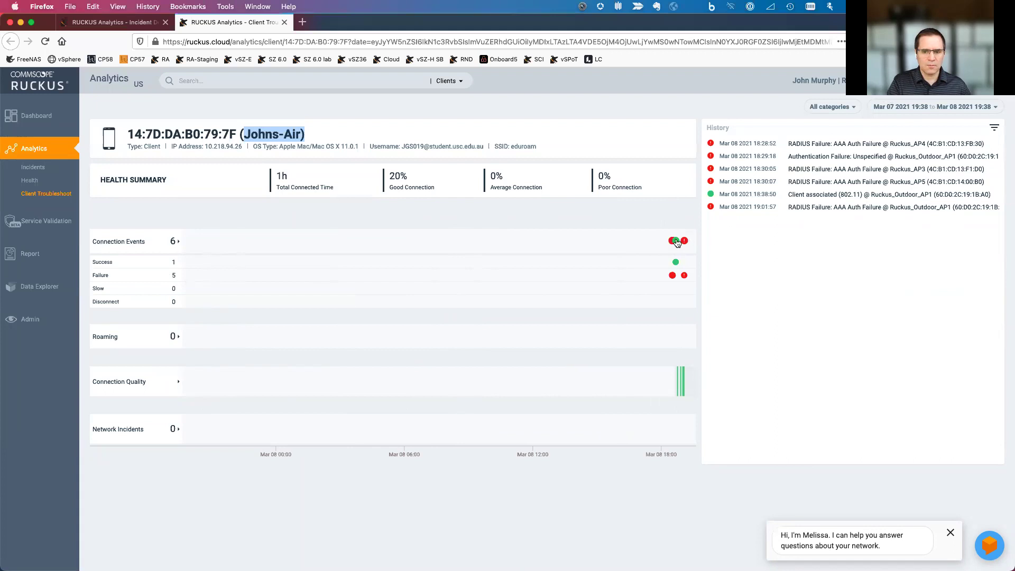
pyautogui.click(684, 275)
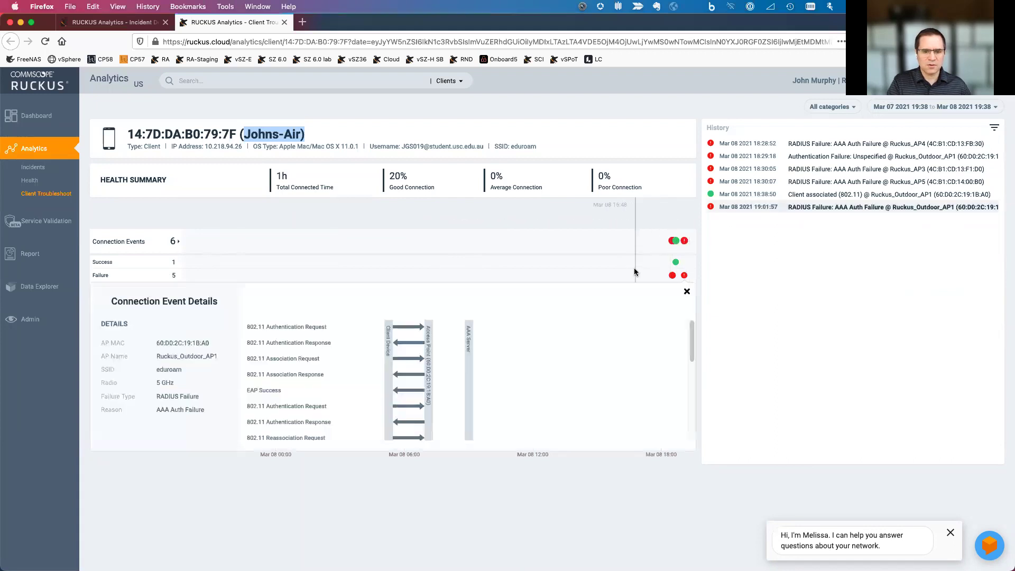
pyautogui.scroll(-3, 557, 335)
pyautogui.scroll(-5, 557, 337)
pyautogui.scroll(8, 560, 336)
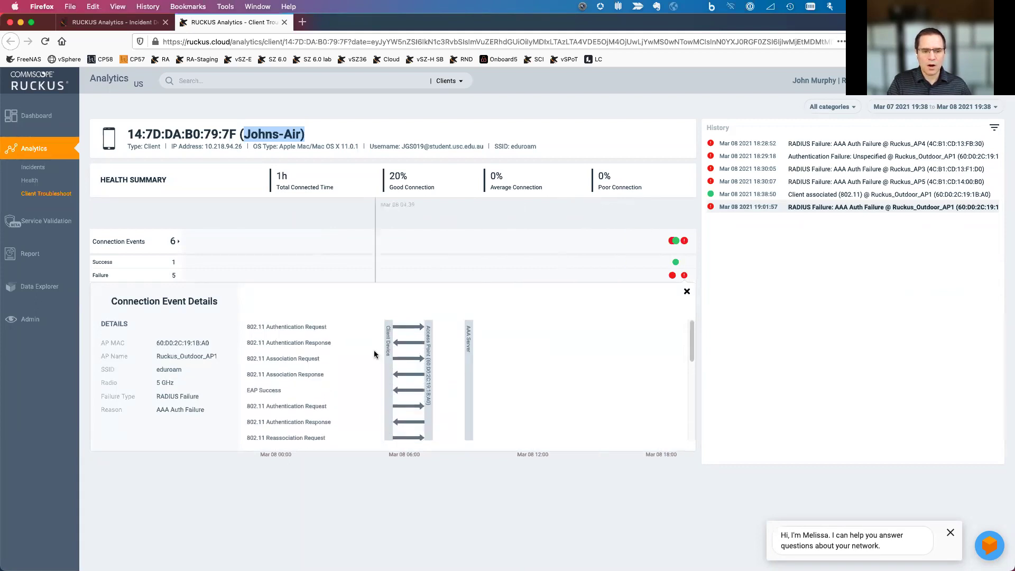
pyautogui.scroll(-3, 424, 347)
pyautogui.scroll(-5, 423, 347)
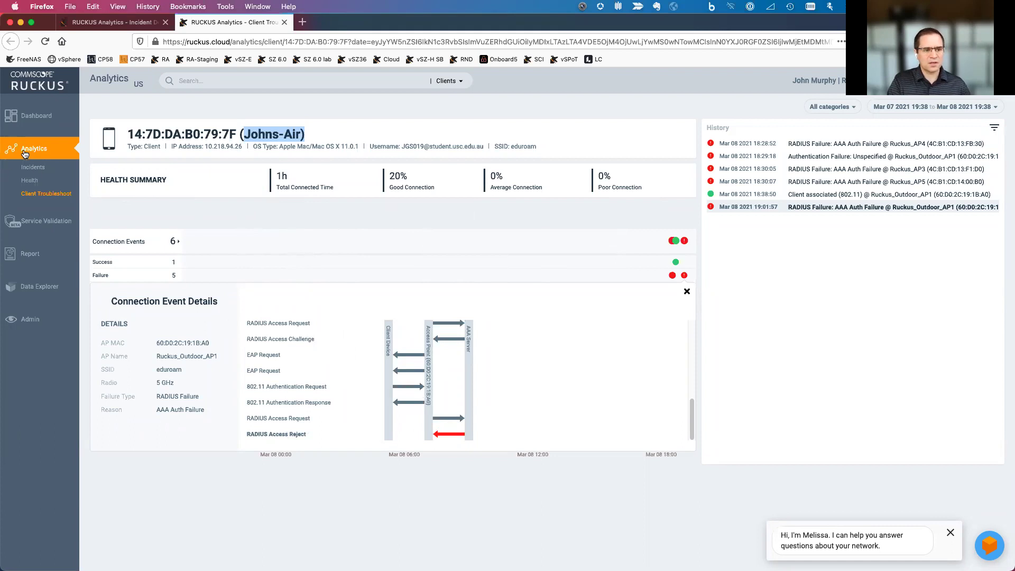
# - Open the network Health page and check its network hierarchy selector and date range choices
pyautogui.click(43, 167)
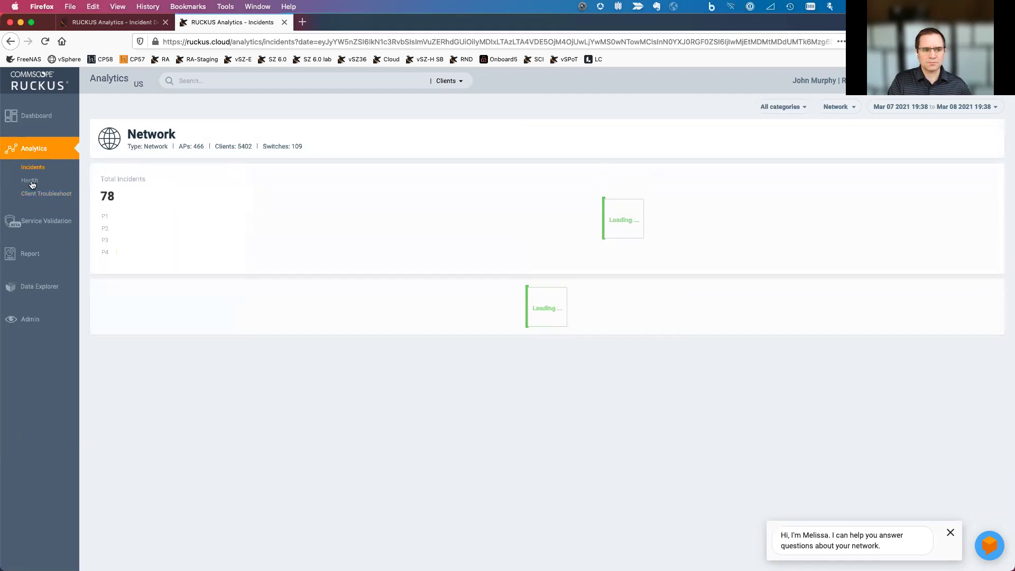
pyautogui.click(31, 182)
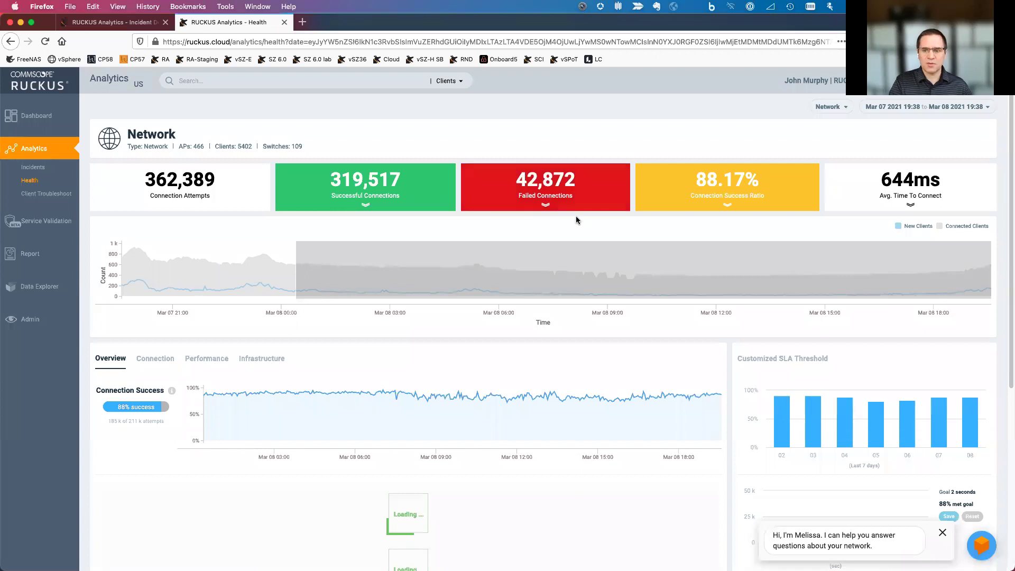
pyautogui.click(840, 109)
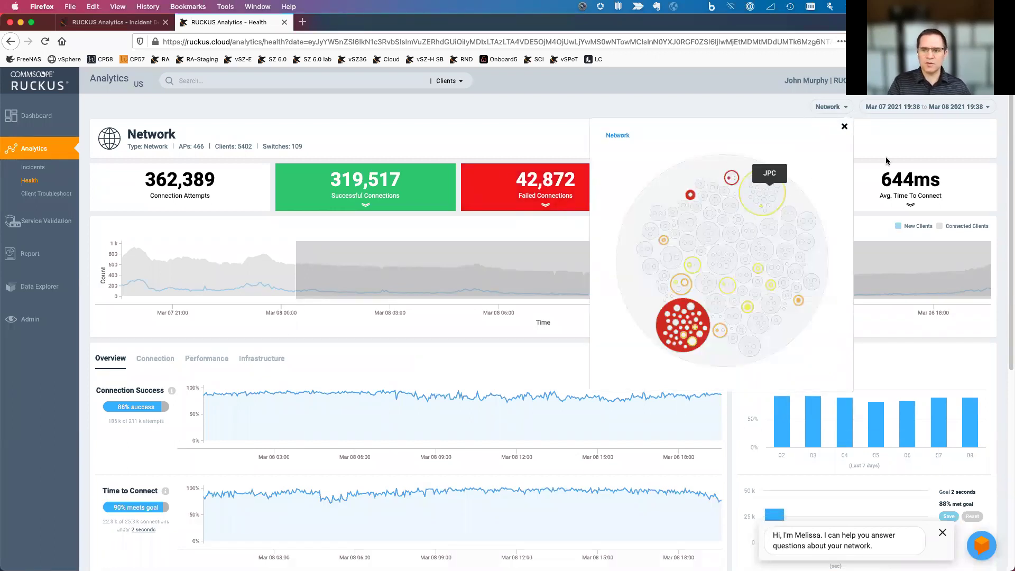
pyautogui.click(986, 111)
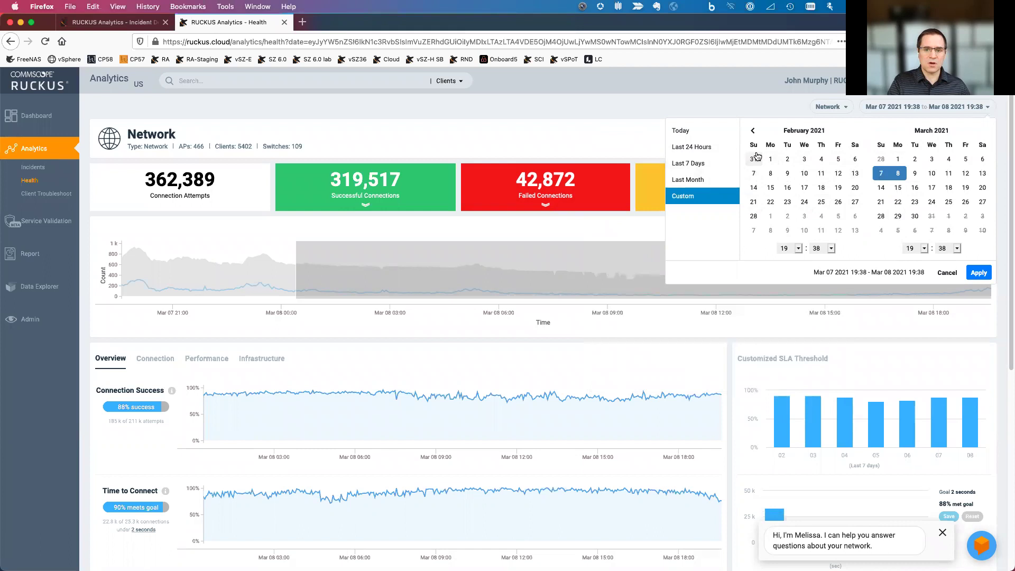
pyautogui.click(576, 111)
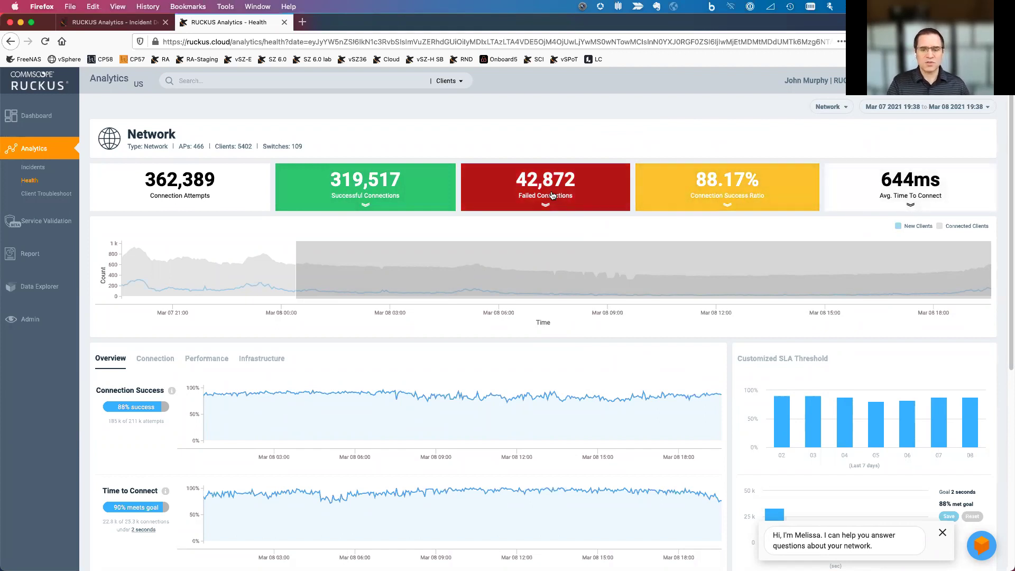
# - Break down the failed connections by failure stage and view the zones and clients most impacted by DHCP failures
pyautogui.click(552, 196)
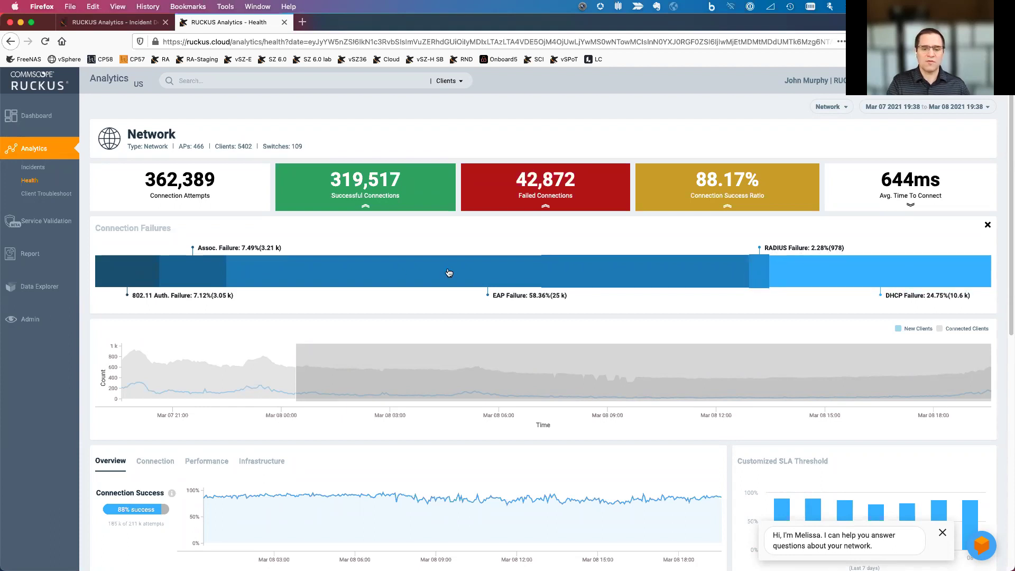
pyautogui.click(841, 274)
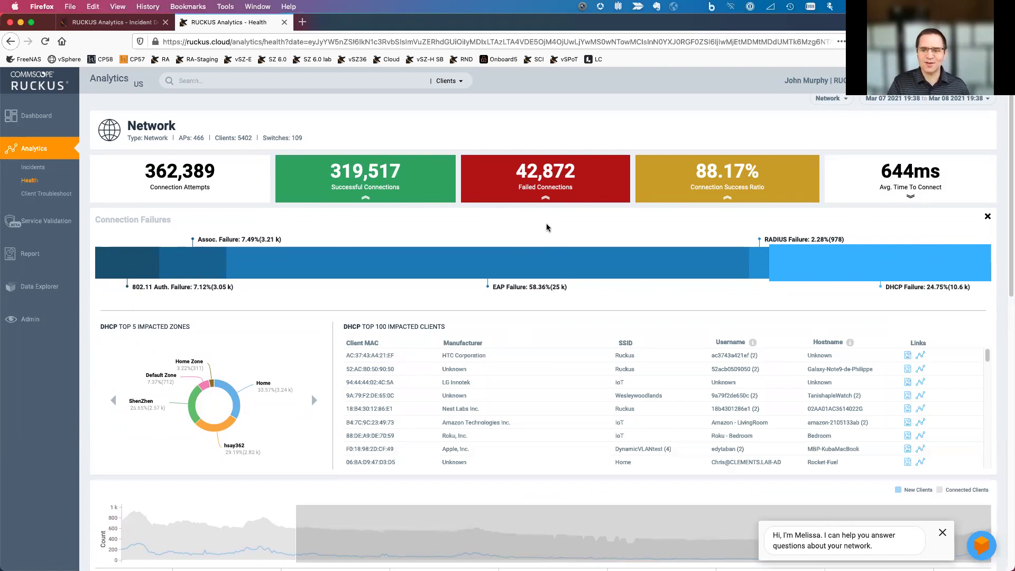
pyautogui.scroll(-1, 562, 229)
pyautogui.scroll(-1, 562, 229)
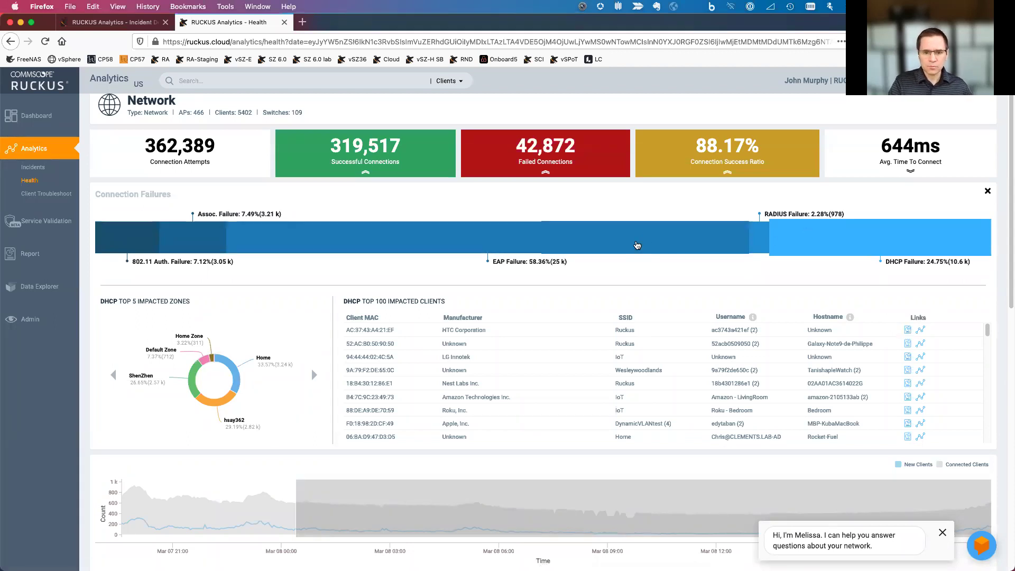
# - Examine the Health overview's connection success, time to connect, client throughput, AP capacity and AP-controller uptime charts with their SLA thresholds
pyautogui.scroll(-3, 648, 234)
pyautogui.scroll(-3, 630, 249)
pyautogui.scroll(-10, 546, 429)
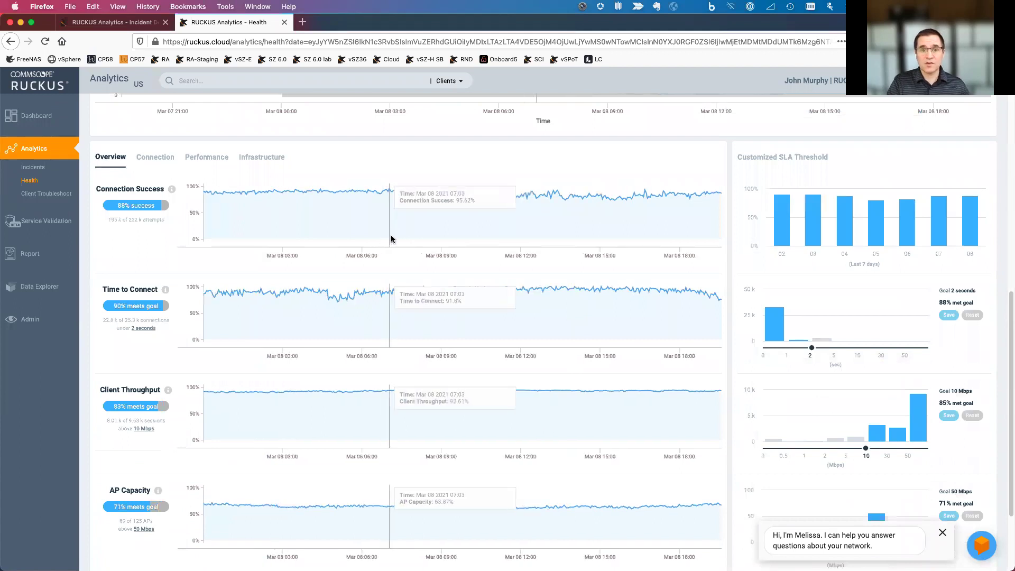
pyautogui.scroll(-1, 444, 212)
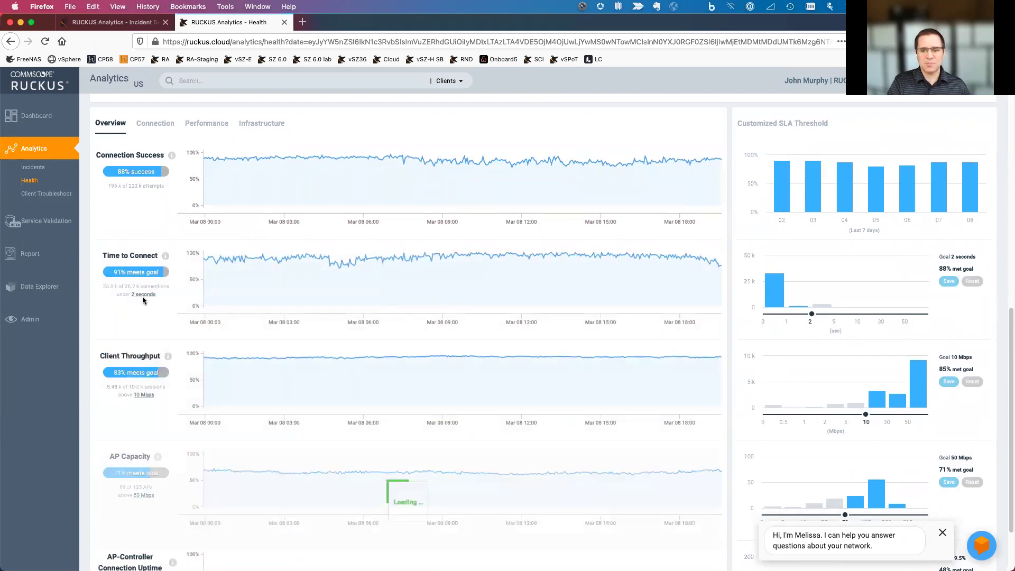
pyautogui.scroll(-2, 145, 378)
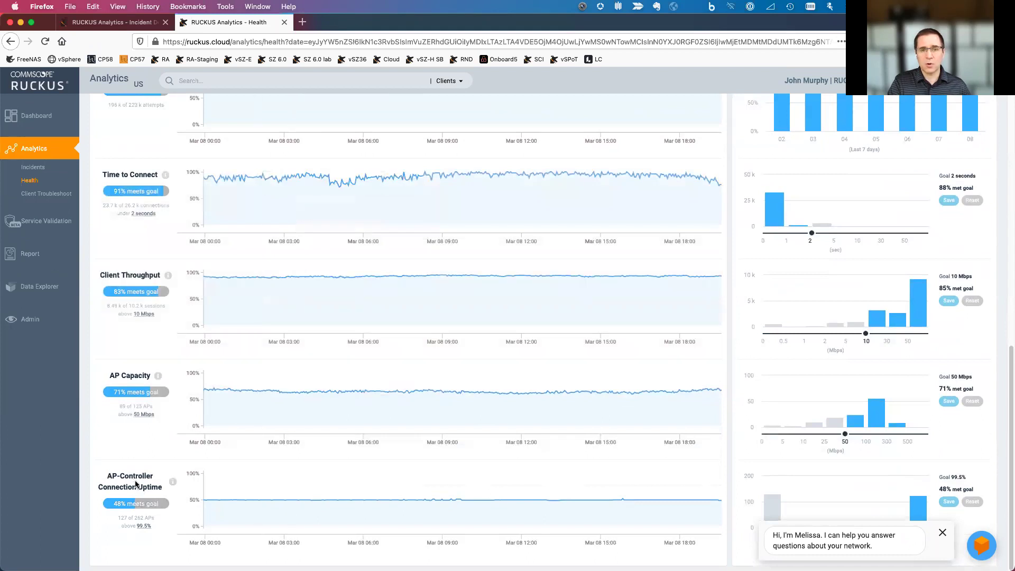
pyautogui.scroll(4, 592, 369)
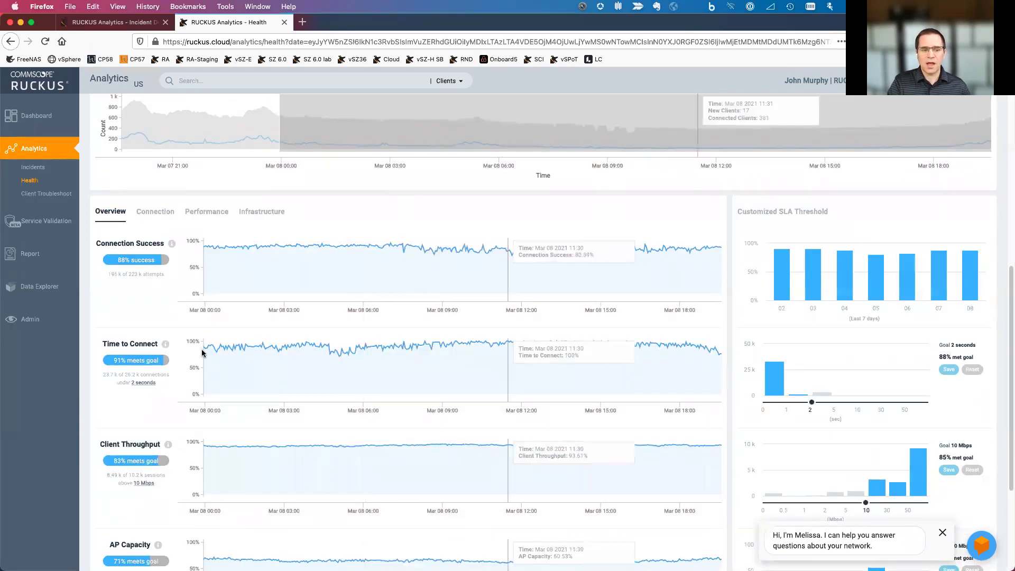
pyautogui.scroll(-1, 159, 341)
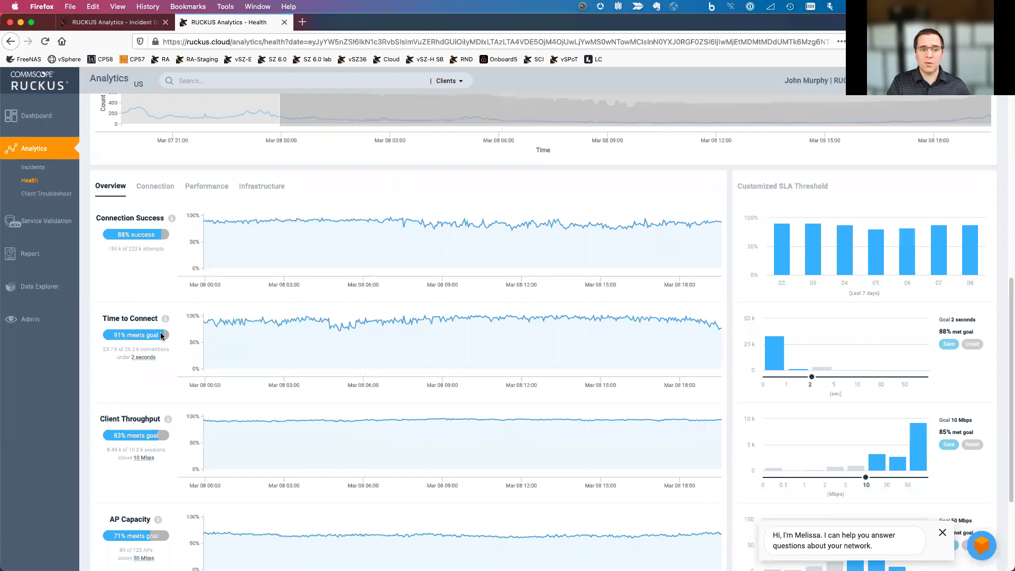
pyautogui.scroll(-2, 793, 333)
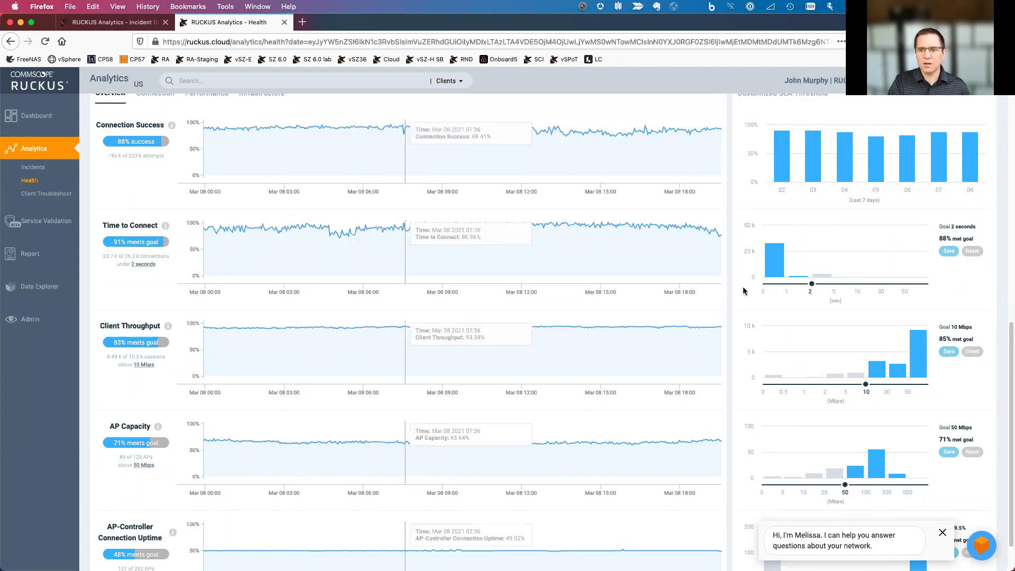
# - Set the Time to Connect SLA threshold to 1 second and check the other health metrics
pyautogui.click(786, 288)
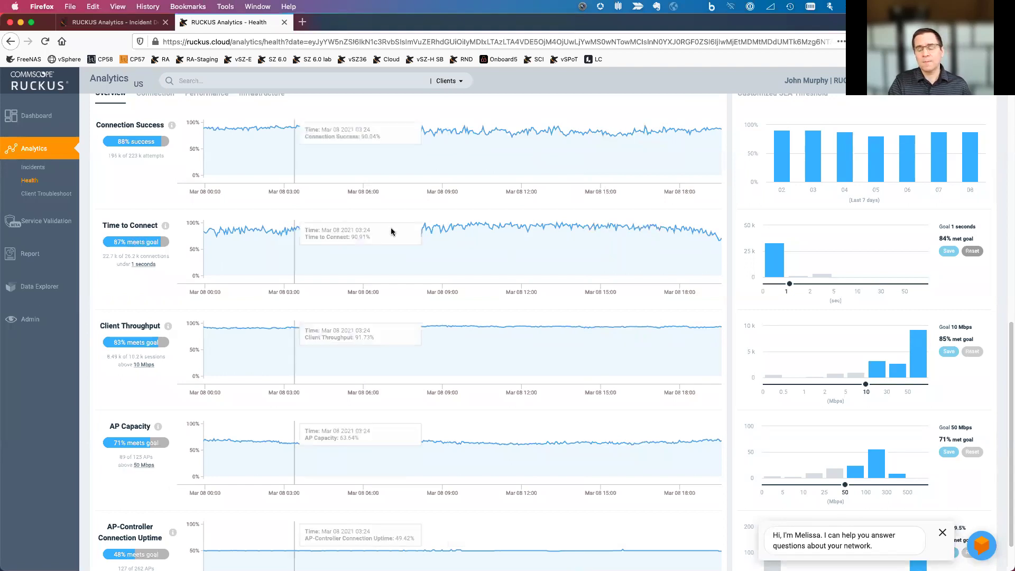
pyautogui.scroll(-2, 862, 410)
pyautogui.scroll(15, 862, 410)
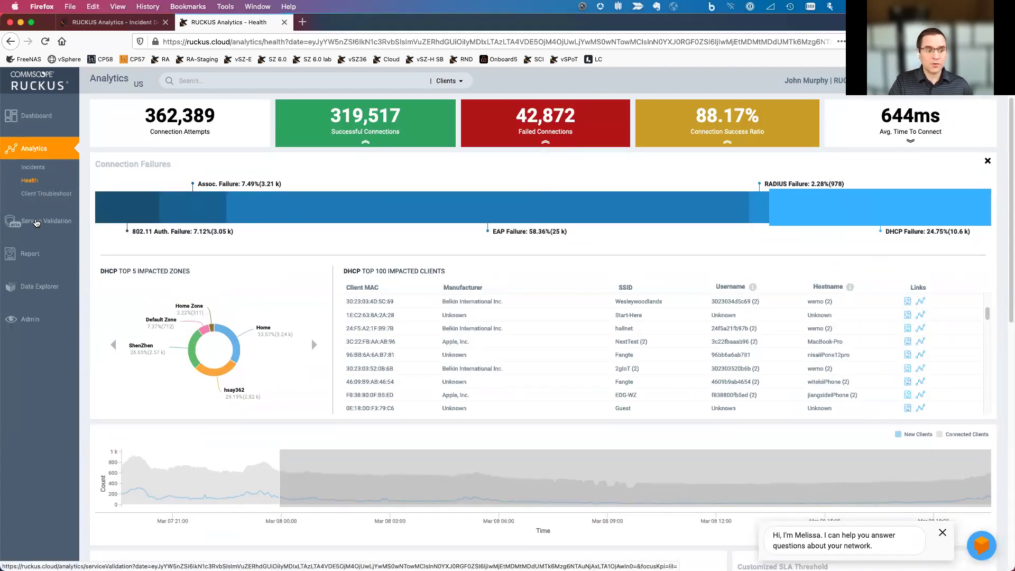
# - Open Service Validation, start a new test named vsz36-psk and proceed to its AP selection
pyautogui.click(44, 223)
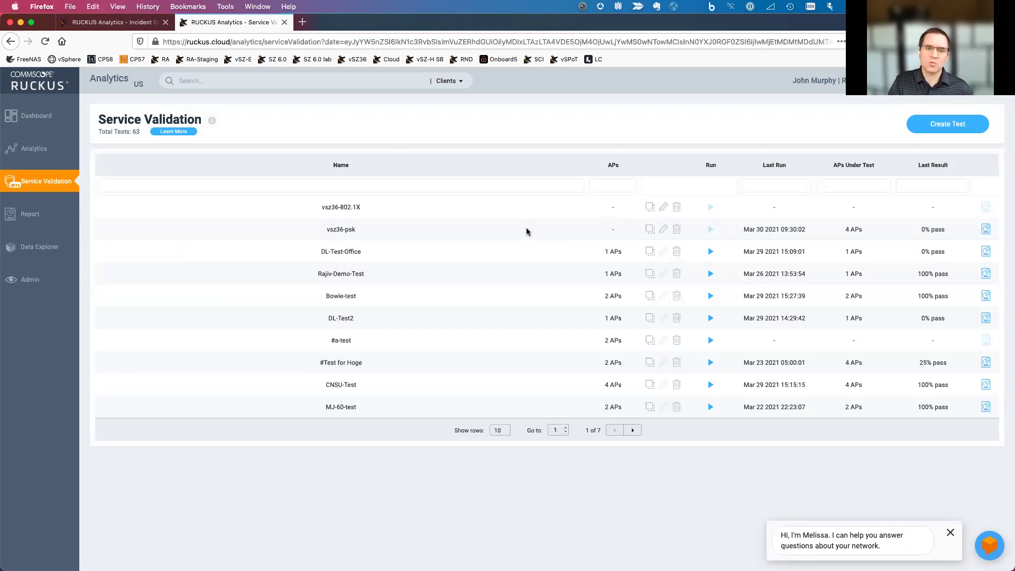
pyautogui.click(934, 127)
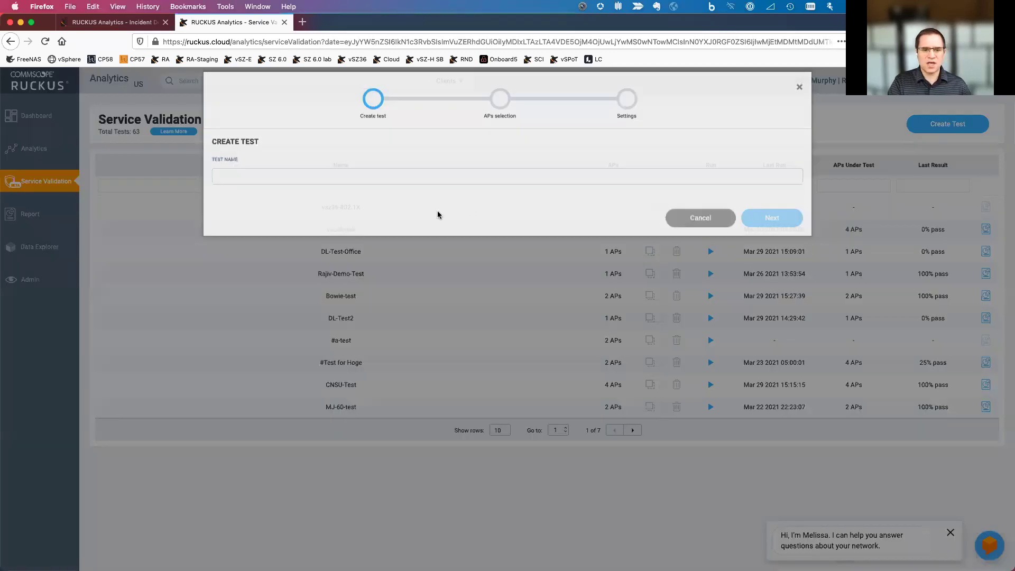
pyautogui.click(360, 185)
pyautogui.write('vsz36-psk')
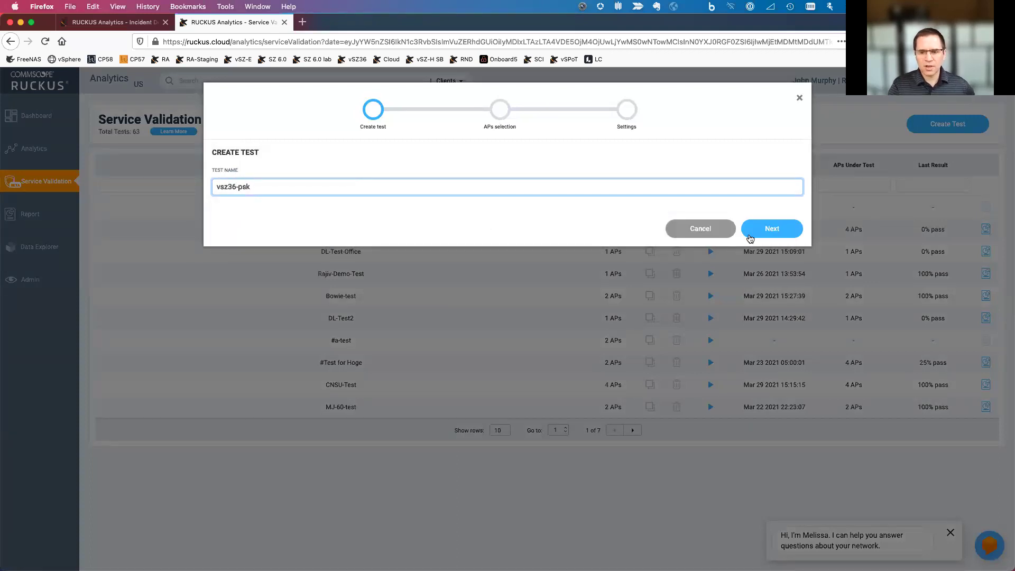
pyautogui.click(781, 236)
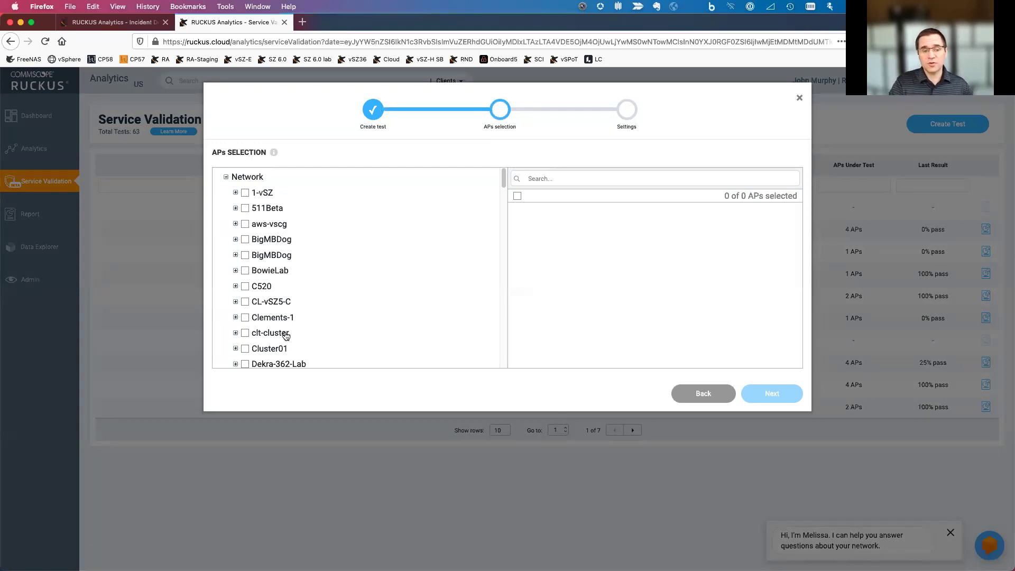
# - Select all APs in every zone under vSZ36 for the test and continue to its settings
pyautogui.scroll(-3, 270, 208)
pyautogui.scroll(-15, 275, 229)
pyautogui.scroll(1, 270, 232)
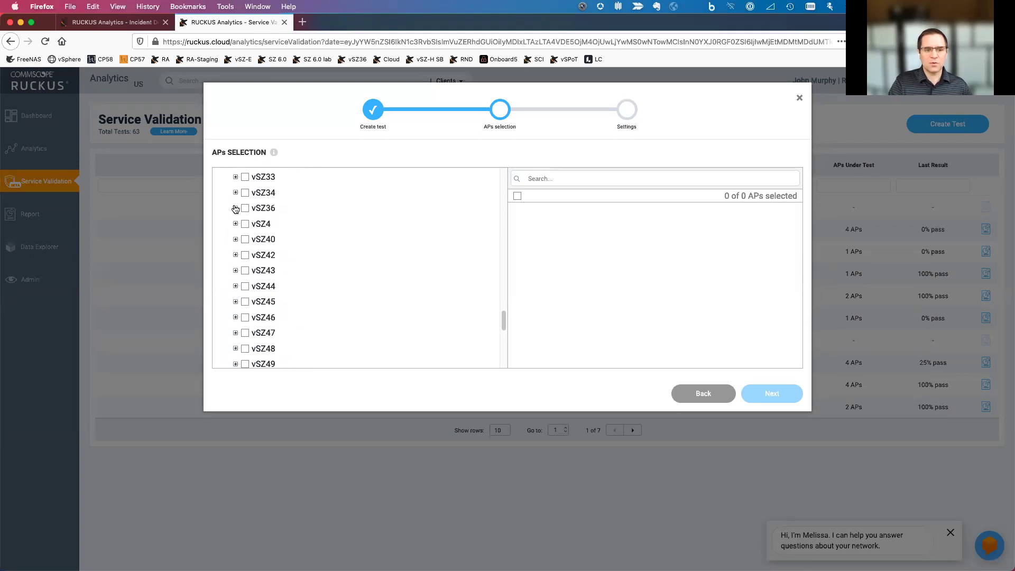
pyautogui.click(236, 209)
pyautogui.click(244, 208)
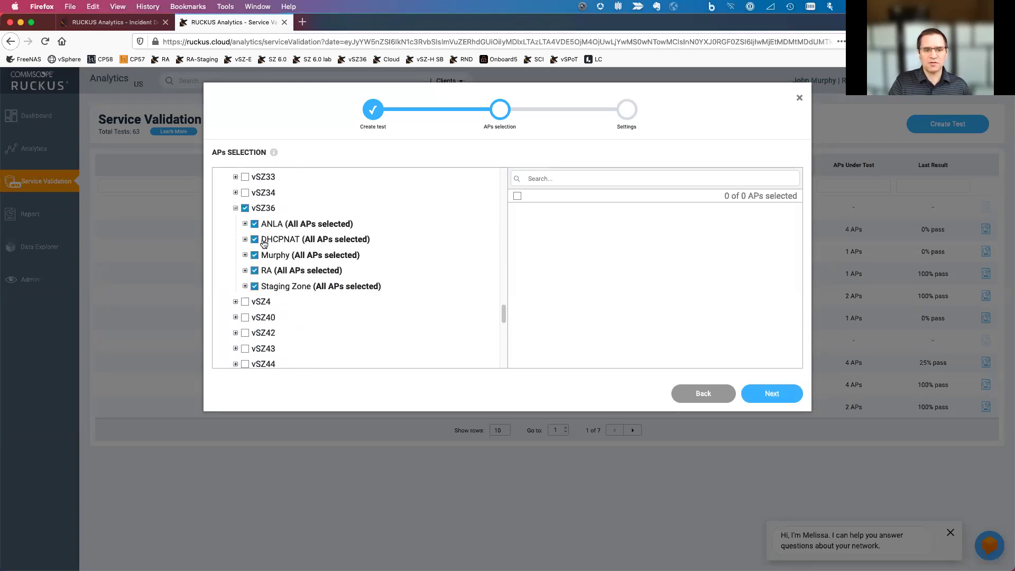
pyautogui.click(758, 401)
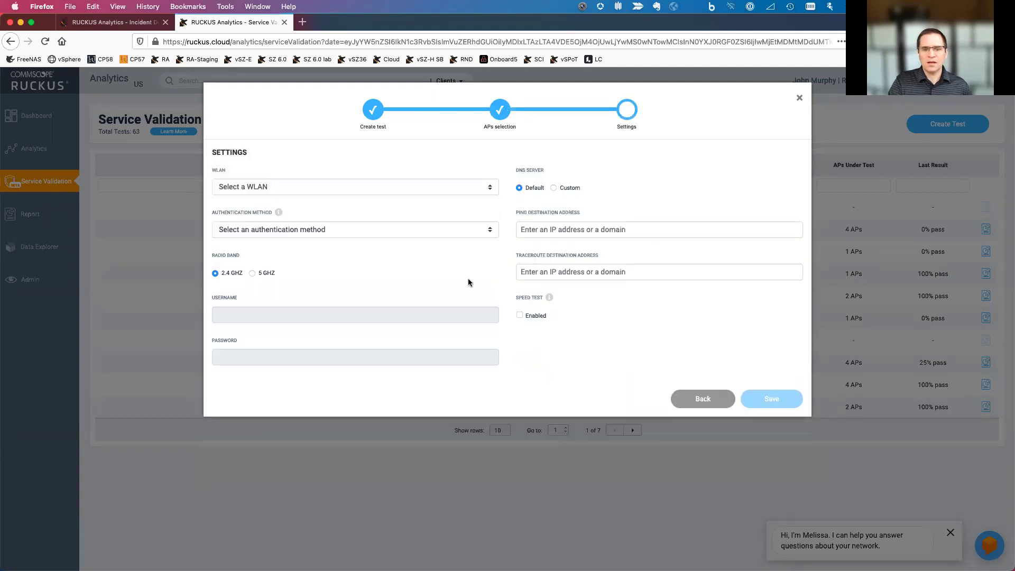
# - Choose the RA PSK WLAN for the test with WPA2-Personal as its authentication method
pyautogui.click(439, 188)
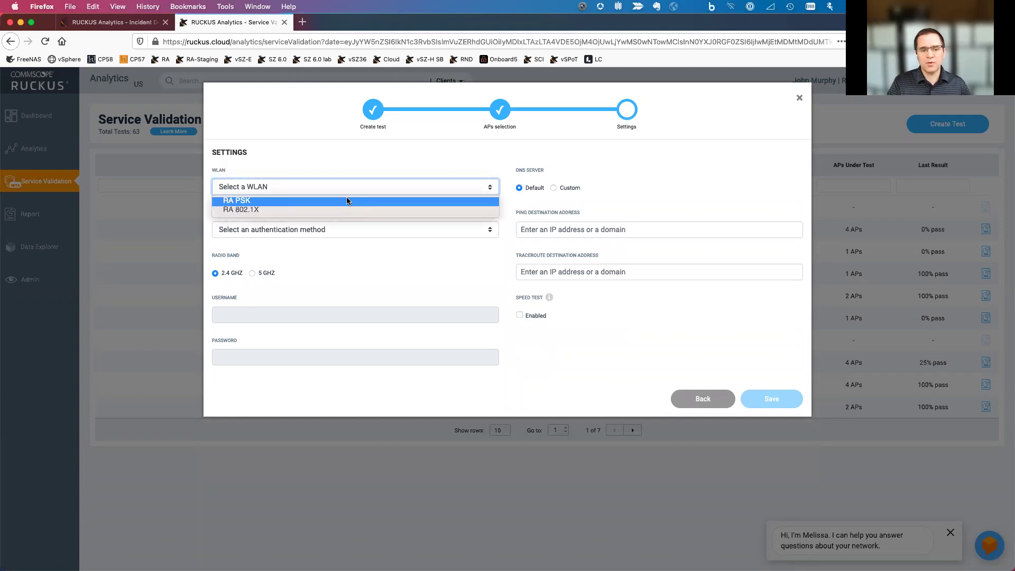
pyautogui.click(261, 203)
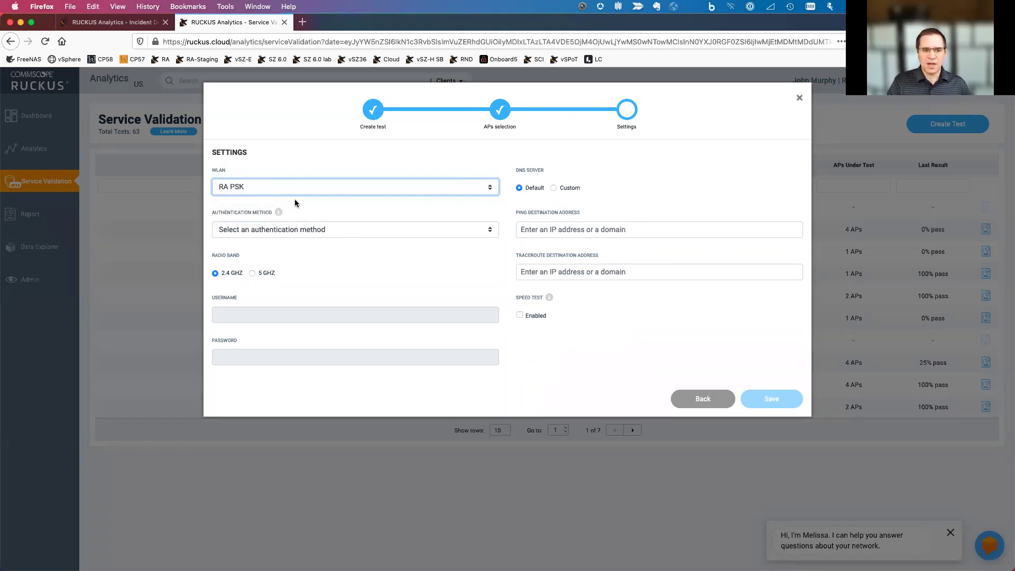
pyautogui.click(434, 232)
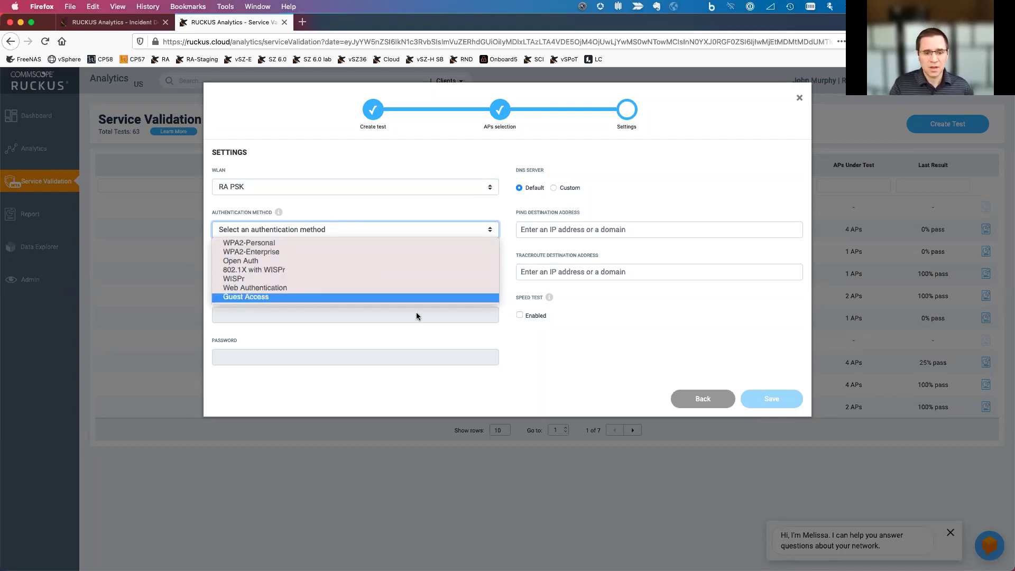
pyautogui.click(291, 244)
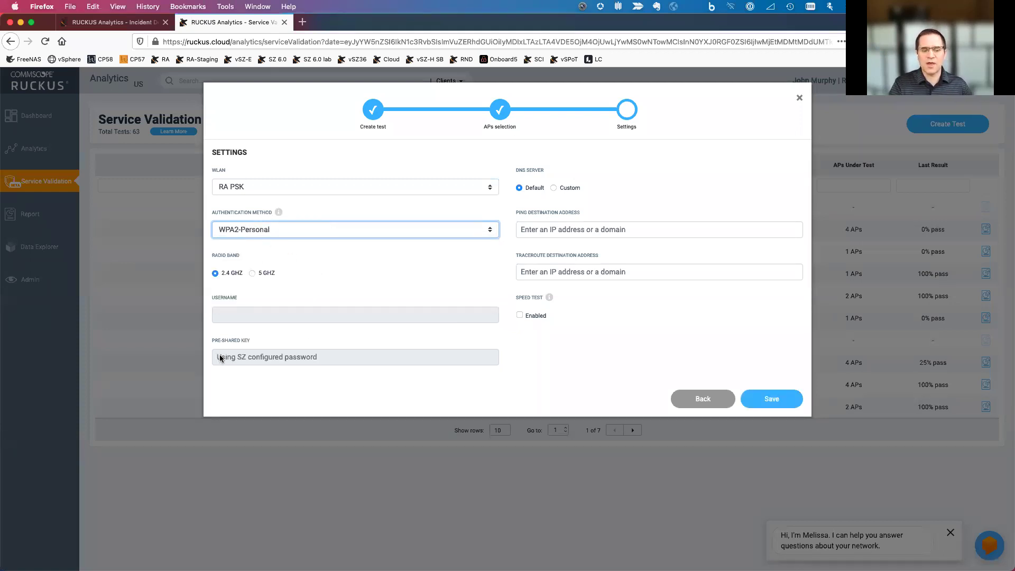
# - Try Open Auth and WPA2-Enterprise as the test's authentication method to compare the credential fields they require
pyautogui.click(331, 232)
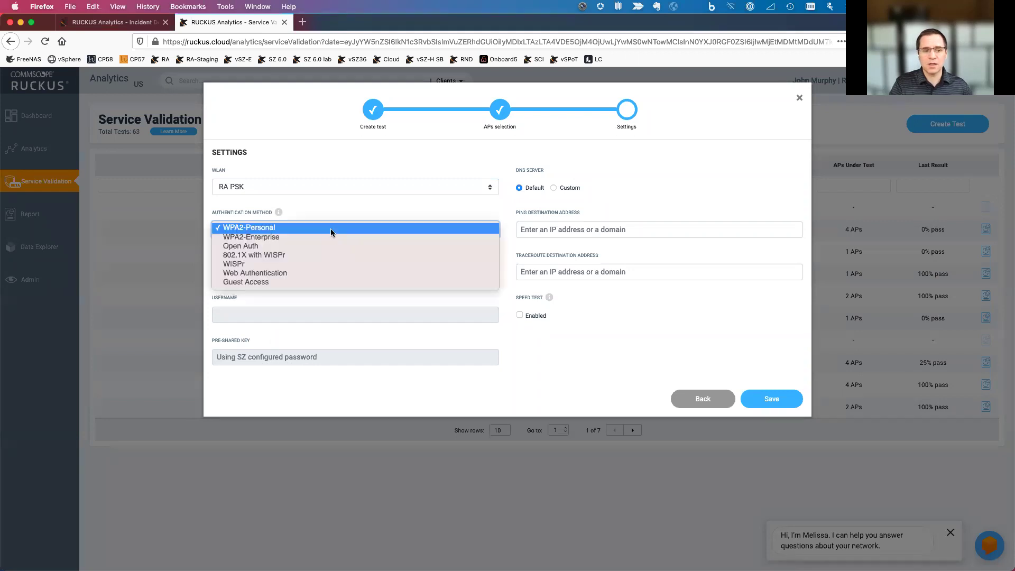
pyautogui.click(304, 247)
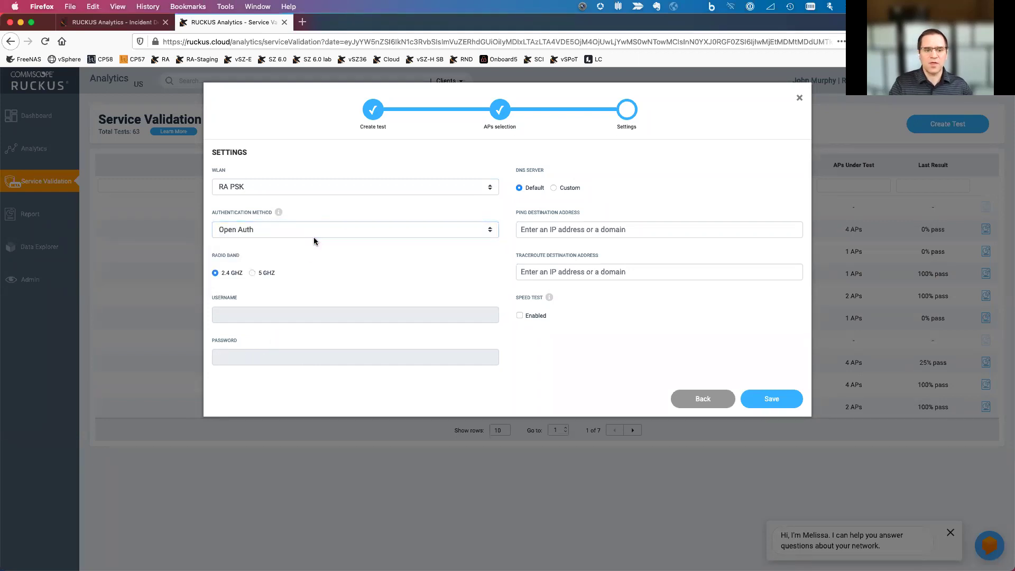
pyautogui.click(314, 236)
pyautogui.click(309, 219)
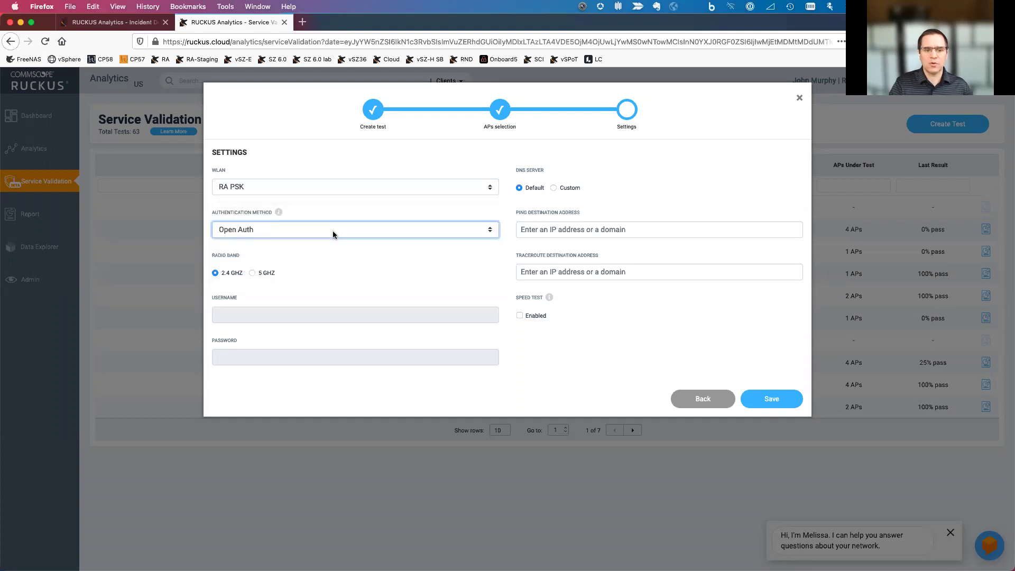
pyautogui.click(257, 311)
pyautogui.doubleClick(284, 265)
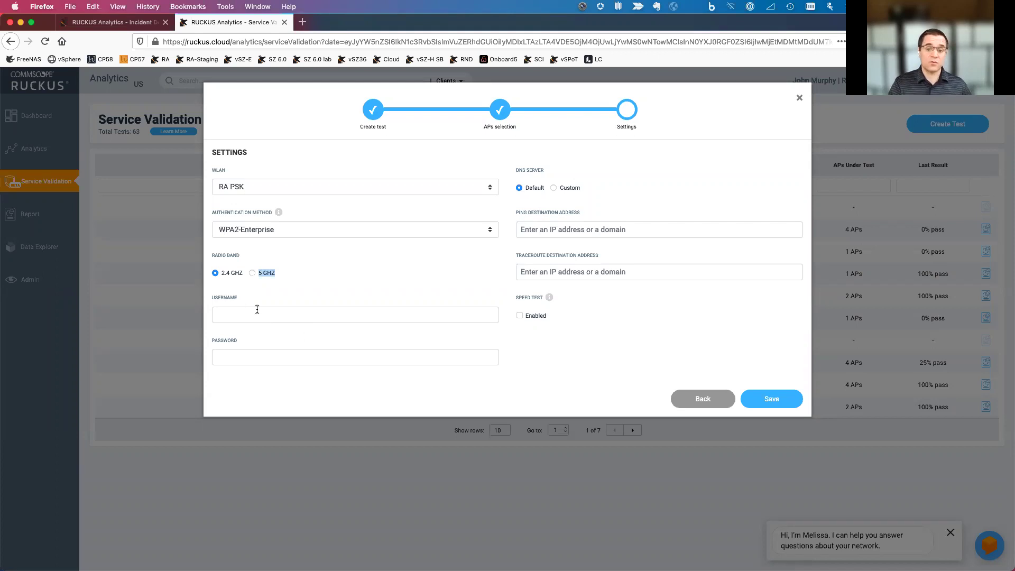
# - Choose a custom DNS server and enable the speed test, checking the ping and traceroute fields before closing the new test without saving
pyautogui.click(554, 189)
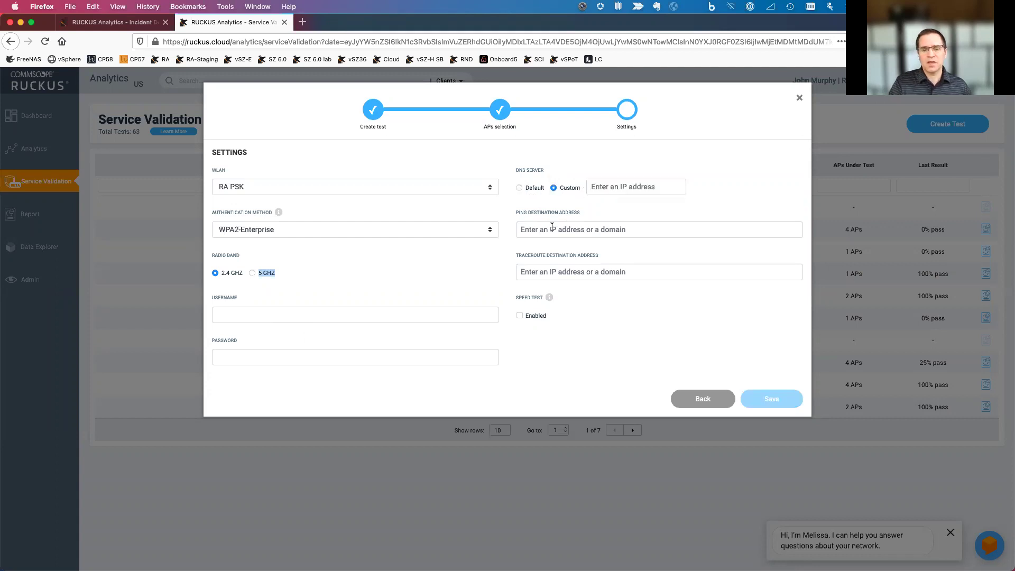
pyautogui.click(530, 232)
pyautogui.click(547, 264)
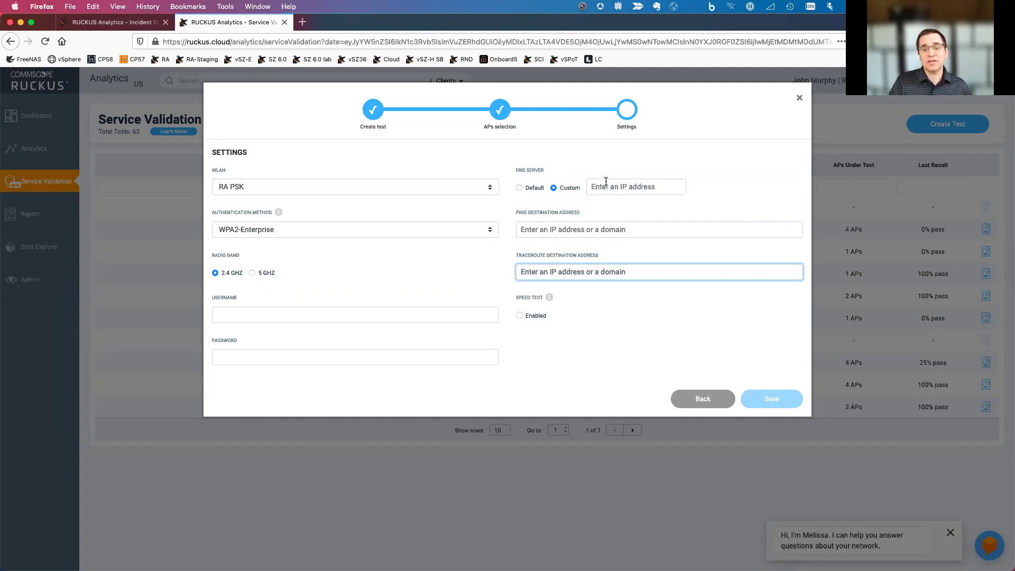
pyautogui.click(560, 228)
pyautogui.click(573, 271)
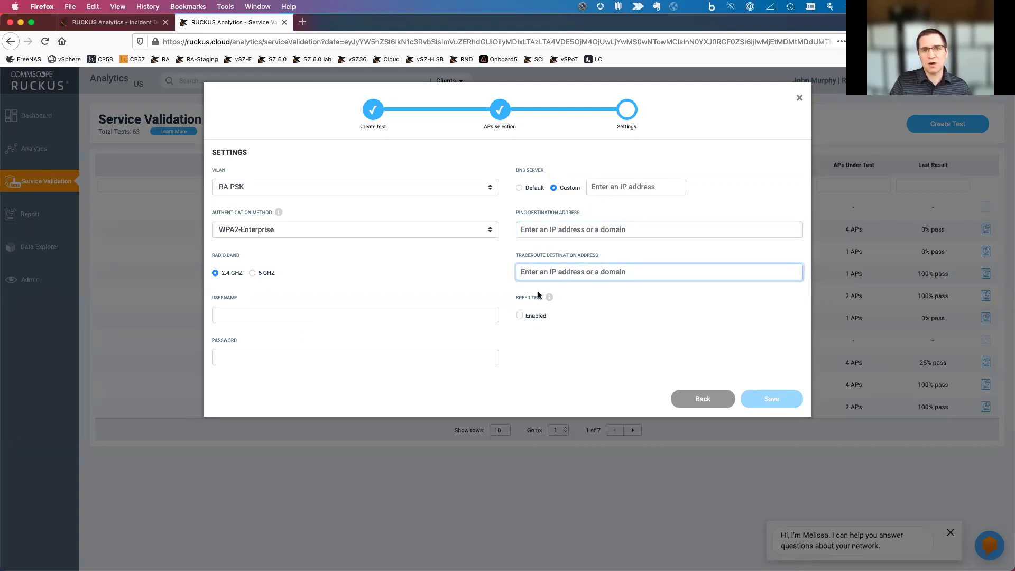
pyautogui.click(518, 315)
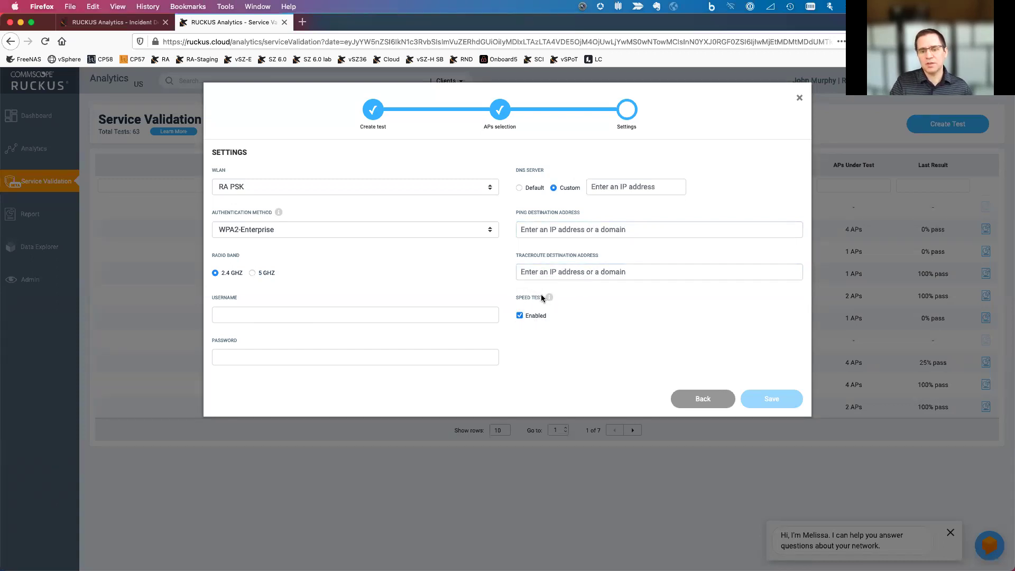
pyautogui.click(798, 97)
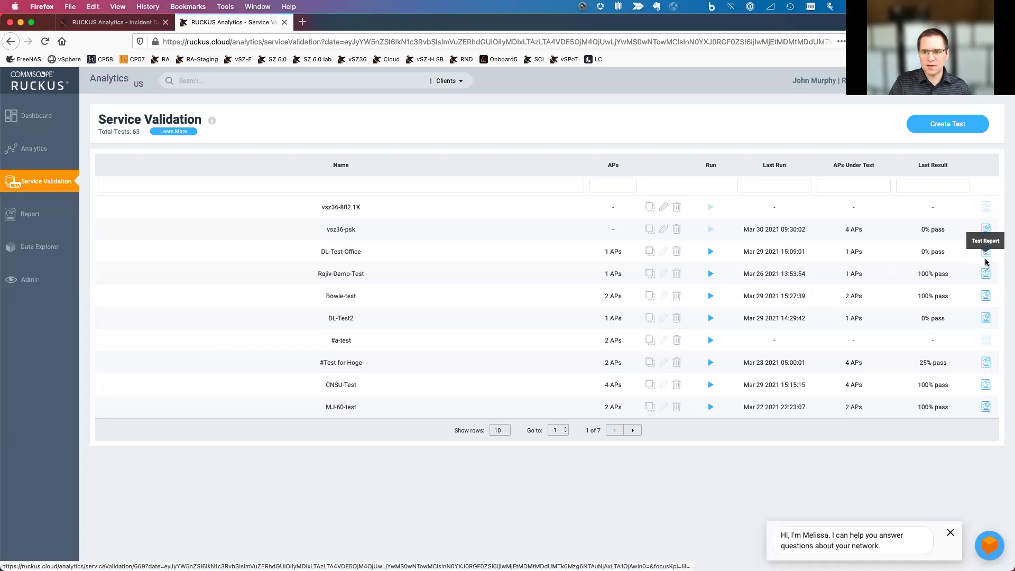
# - Open the Bowie-test report and review its execution overview and the detailed results for each AP
pyautogui.click(985, 295)
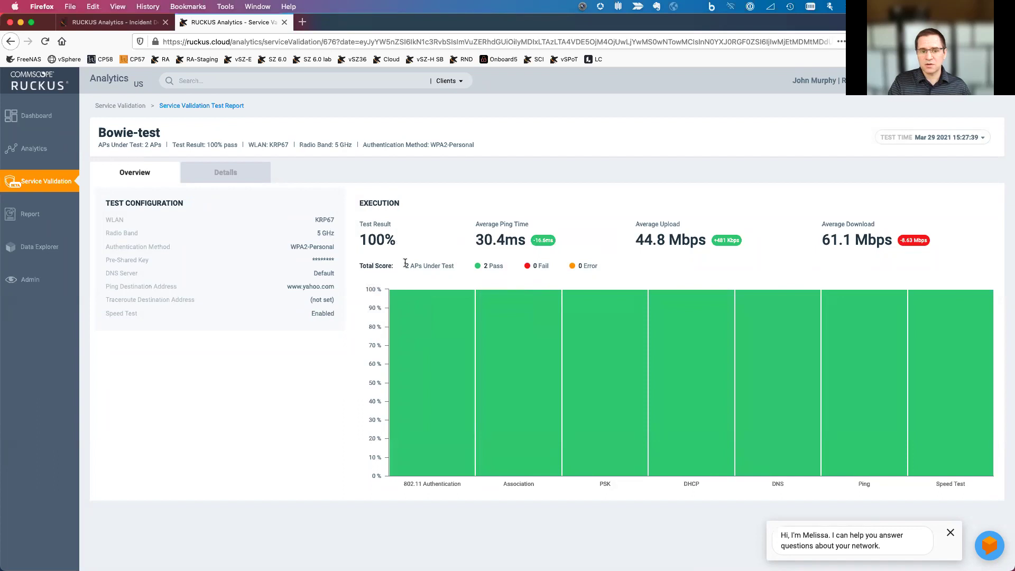
pyautogui.moveTo(405, 265); pyautogui.dragTo(446, 270)
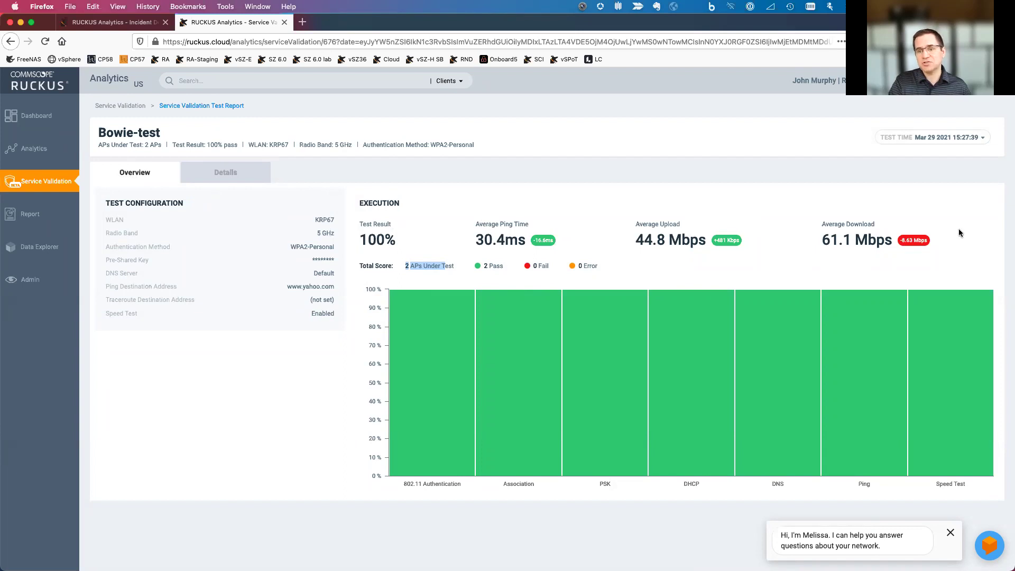
pyautogui.click(231, 169)
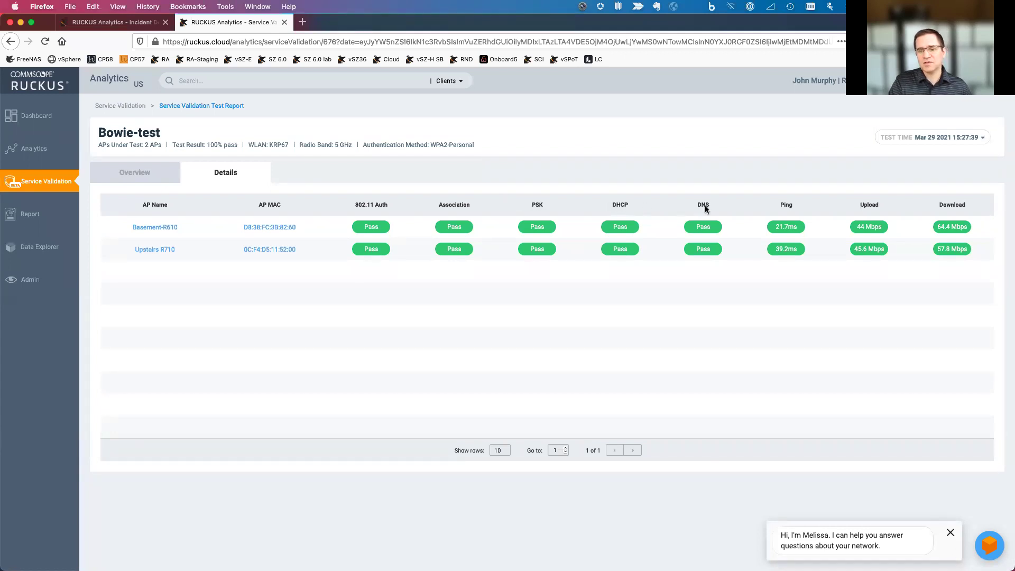
pyautogui.moveTo(780, 229)
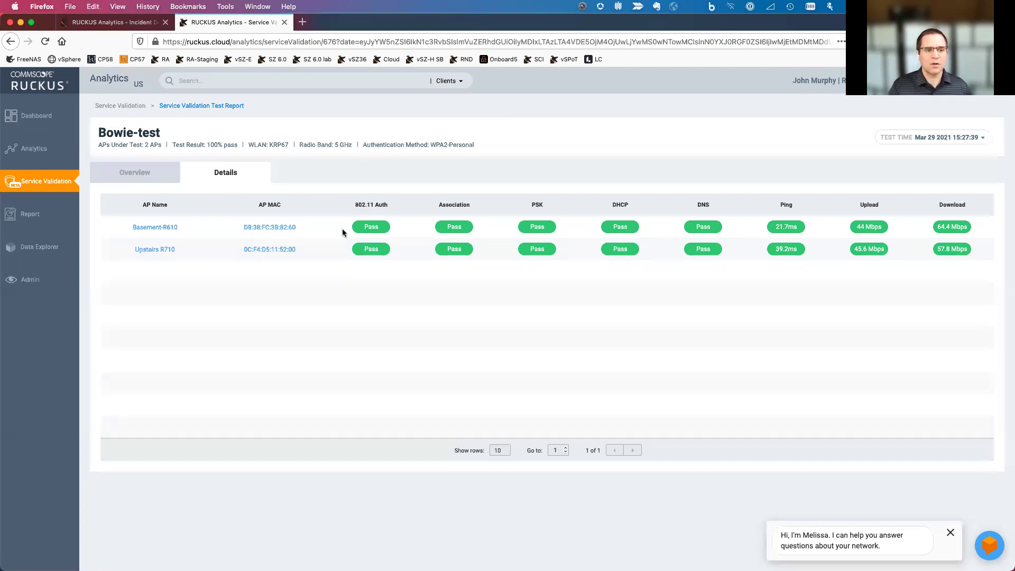
# - Open the Report overview and look over the controller, access point, switch and network usage summaries
pyautogui.click(31, 216)
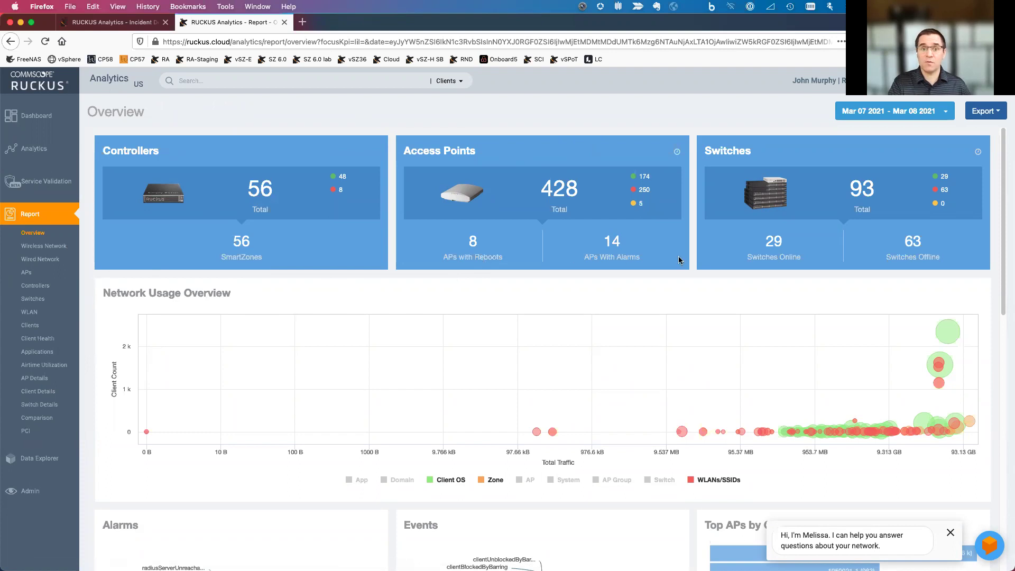
pyautogui.scroll(-2, 733, 296)
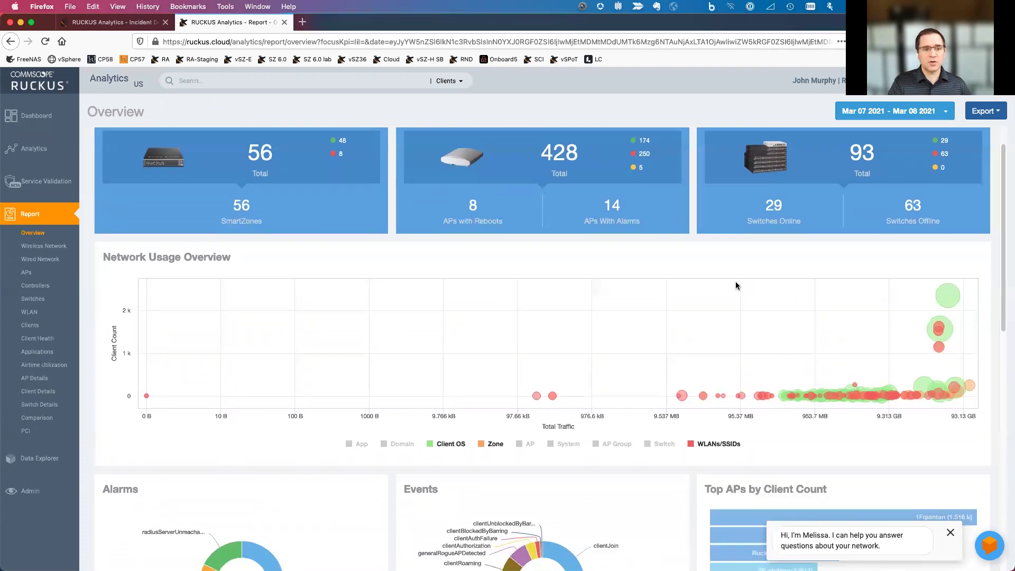
pyautogui.scroll(2, 734, 286)
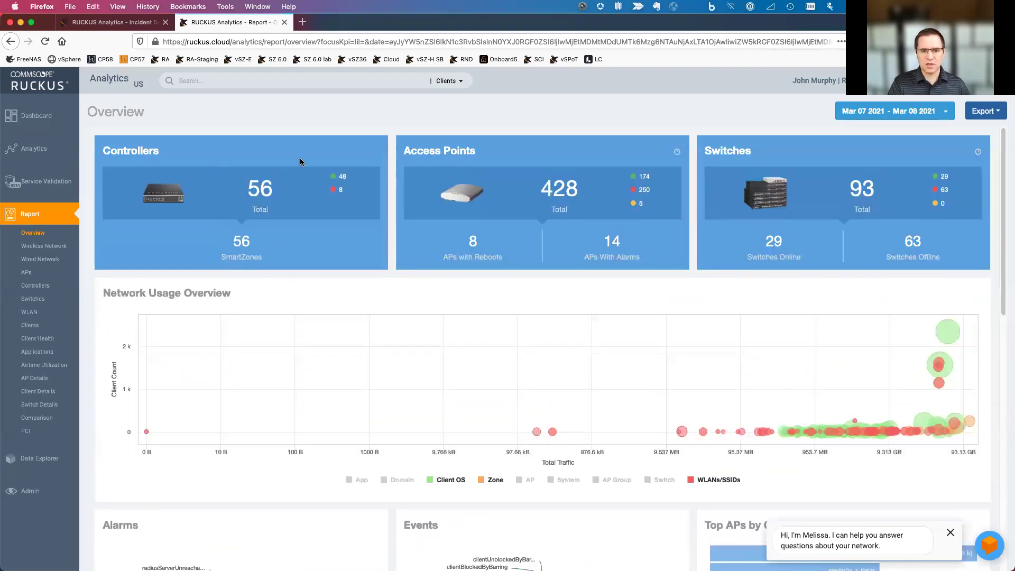
# - Limit the Network Usage Overview chart to APs and inspect the traffic details of the AP with the most clients
pyautogui.scroll(-5, 703, 268)
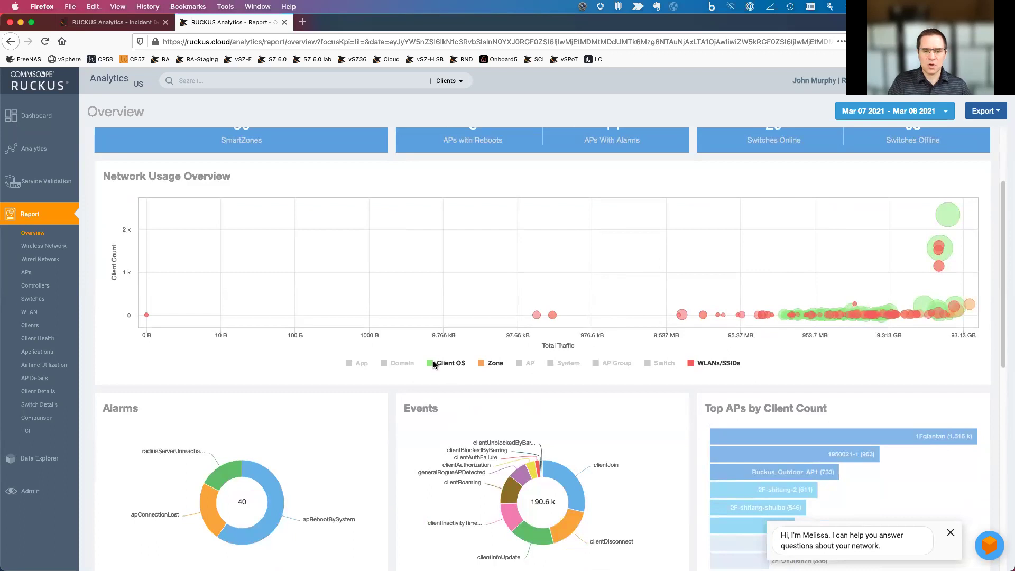
pyautogui.click(491, 363)
pyautogui.click(447, 366)
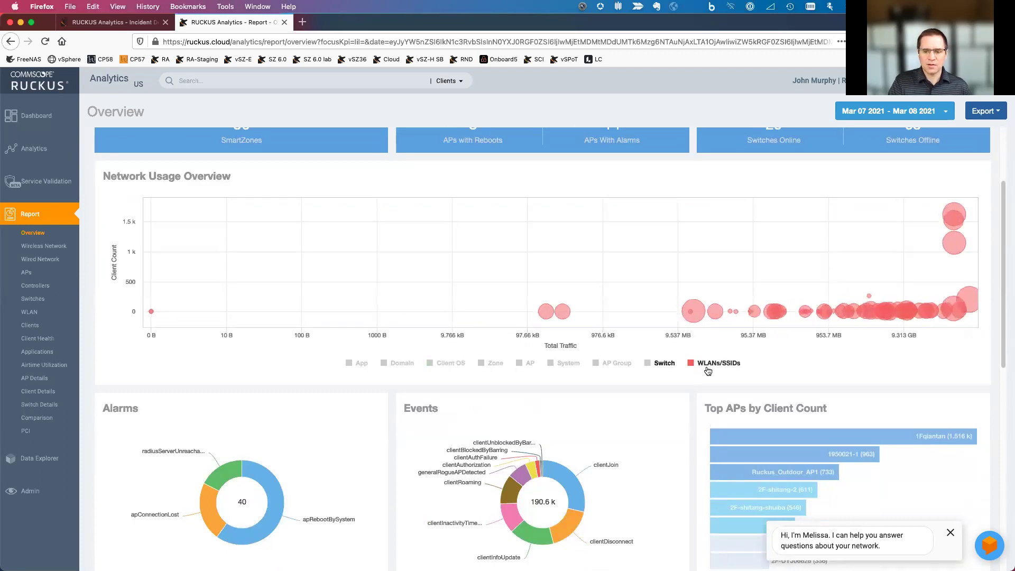
pyautogui.click(729, 363)
pyautogui.click(528, 365)
pyautogui.moveTo(889, 211)
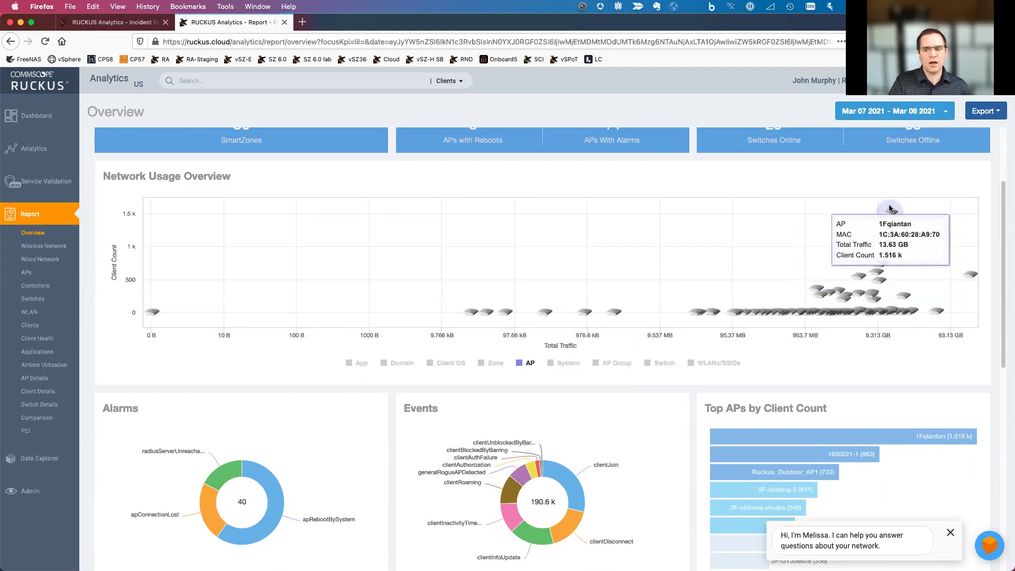
# - Plot zones, APs and switches together in the Network Usage Overview chart
pyautogui.click(529, 363)
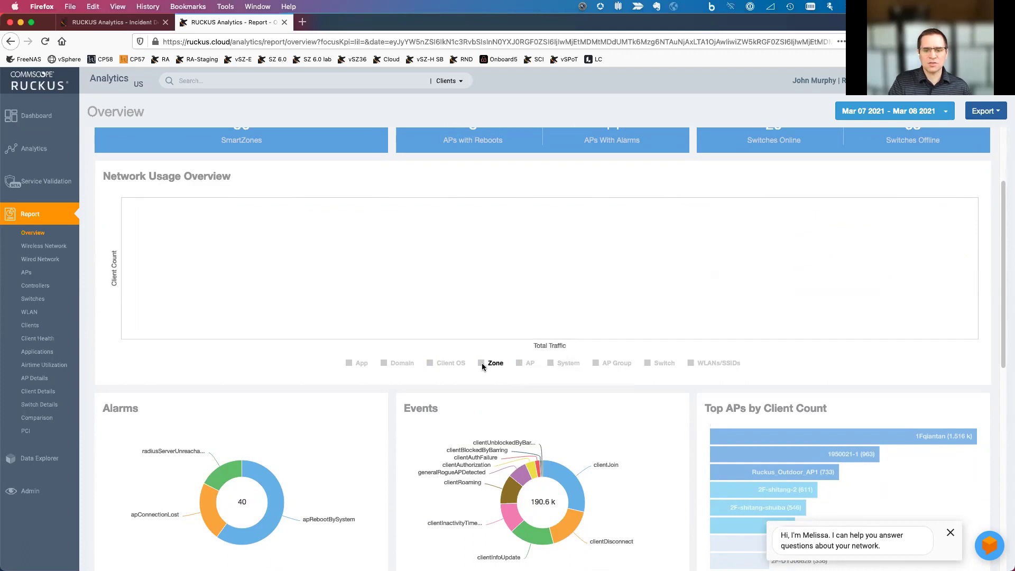
pyautogui.click(503, 365)
pyautogui.click(527, 364)
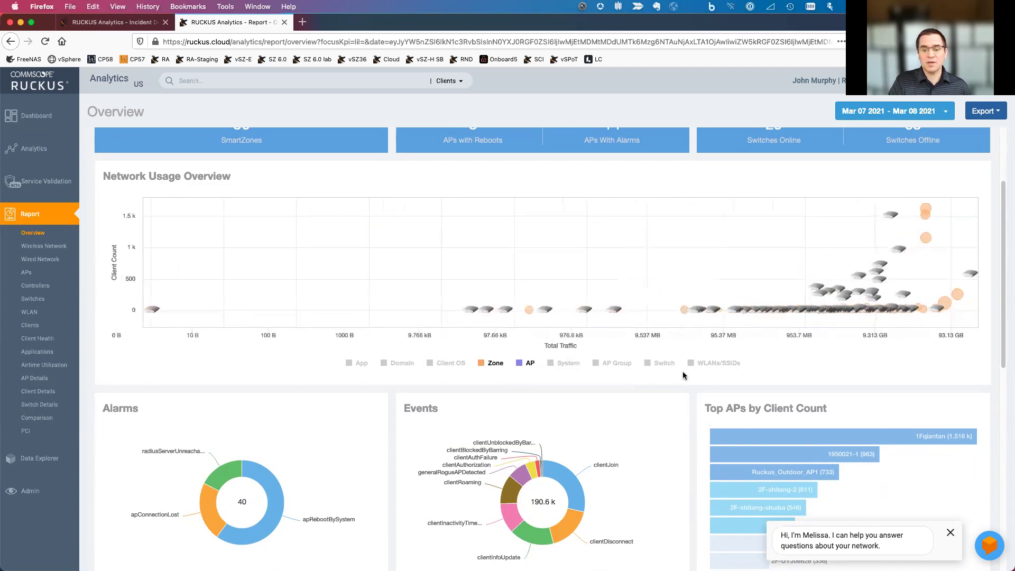
pyautogui.click(649, 365)
# - Review the rest of the Overview report, including alarms, events, top APs, wireless traffic, sessions and WLANs
pyautogui.scroll(-6, 698, 333)
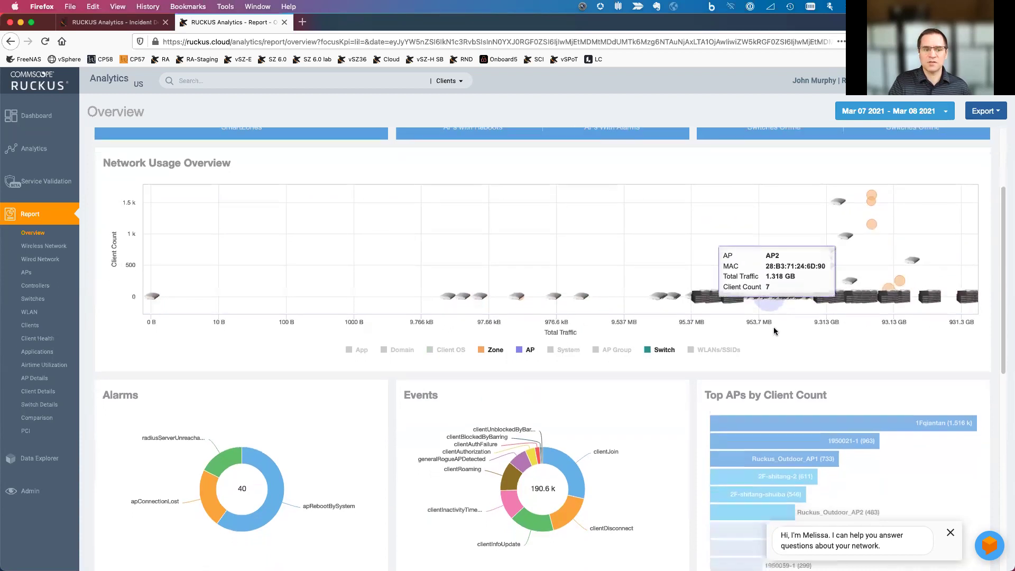
pyautogui.scroll(2, 534, 269)
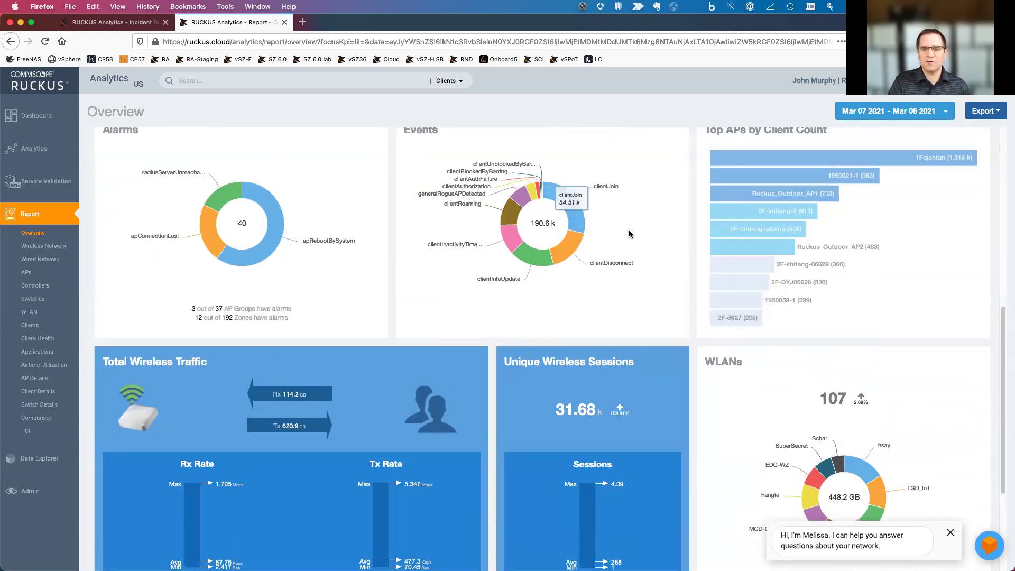
pyautogui.scroll(-2, 630, 235)
pyautogui.scroll(-3, 630, 235)
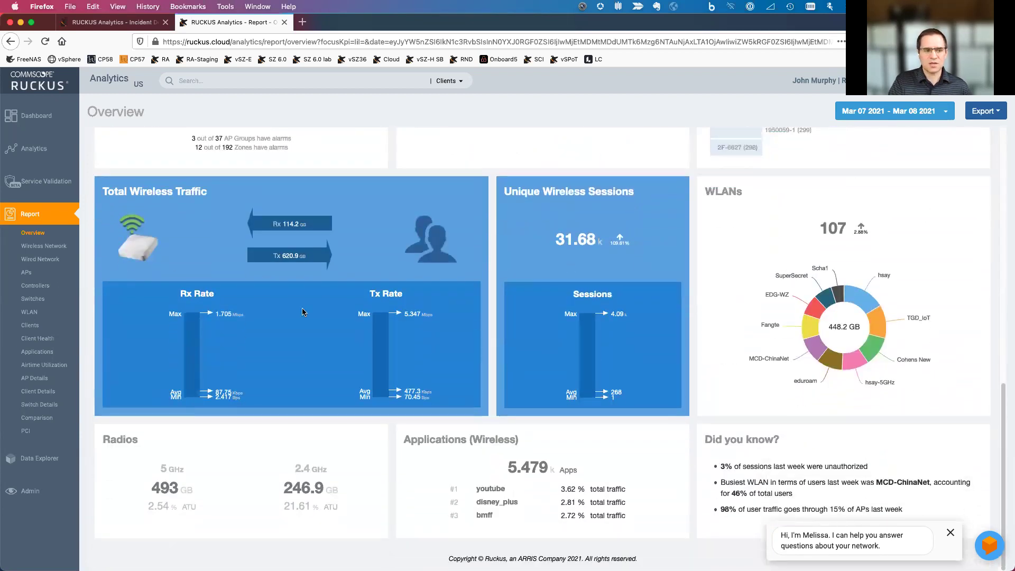
# - Open the Wireless Network report, review its top AP and traffic trend charts, and check the report filter options without applying any
pyautogui.click(48, 246)
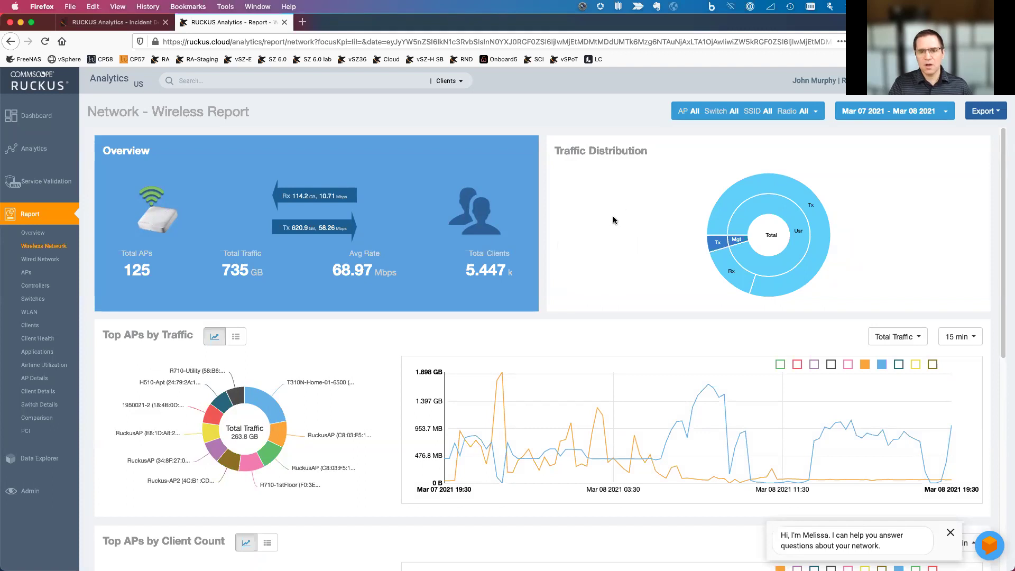
pyautogui.scroll(-4, 437, 198)
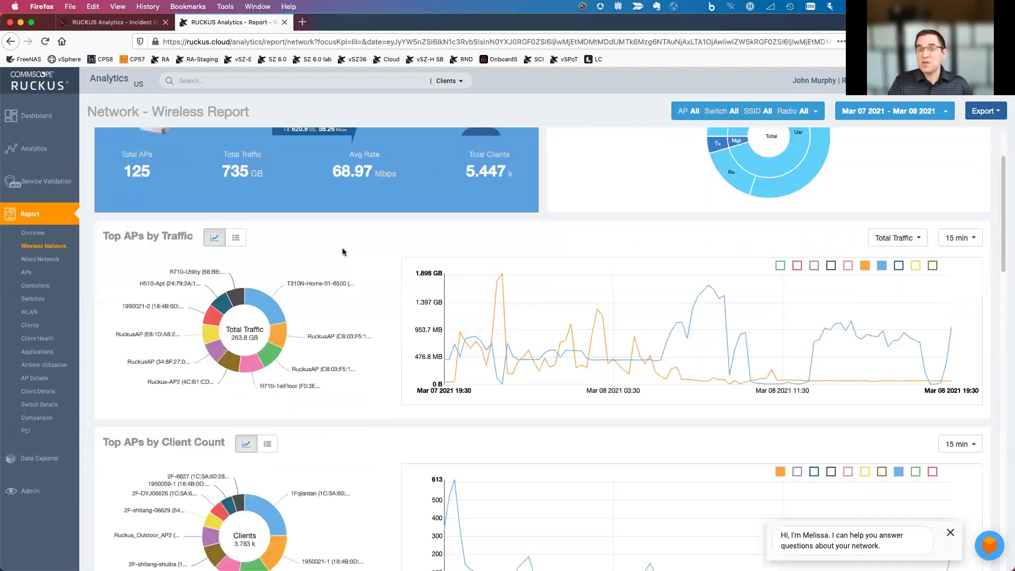
pyautogui.scroll(-10, 342, 266)
pyautogui.scroll(-14, 344, 266)
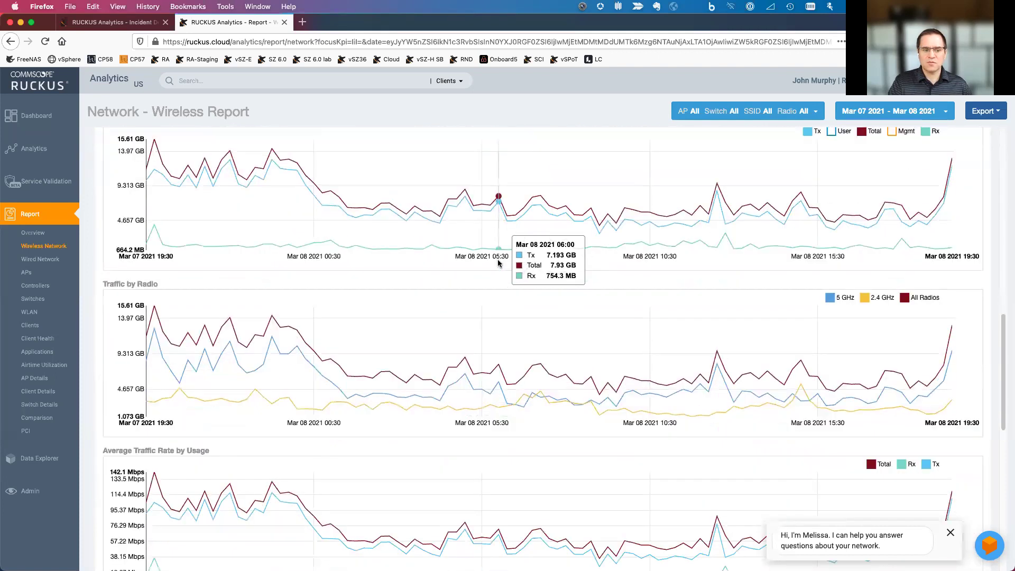
pyautogui.scroll(-4, 498, 262)
pyautogui.scroll(-15, 498, 262)
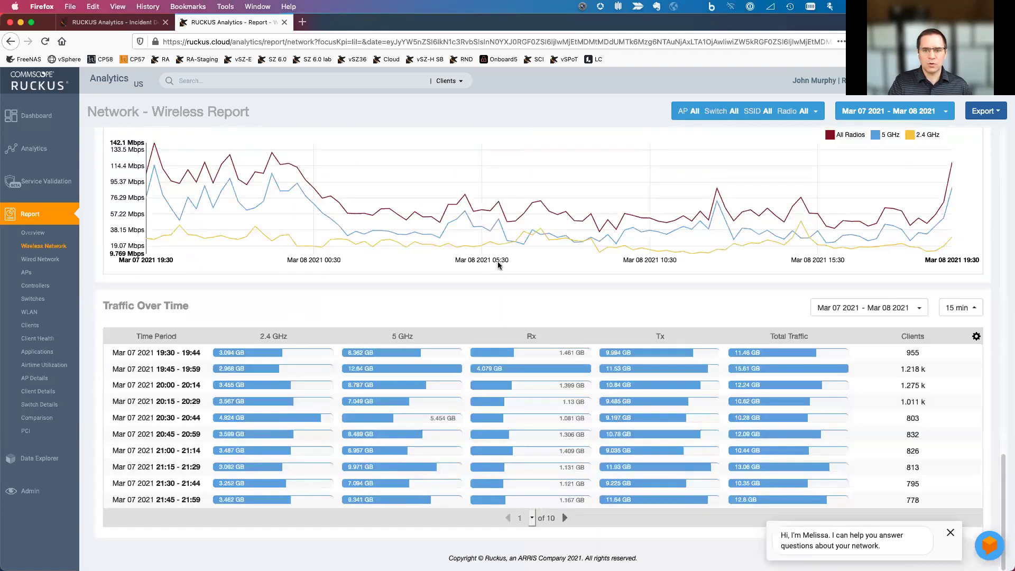
pyautogui.scroll(20, 499, 262)
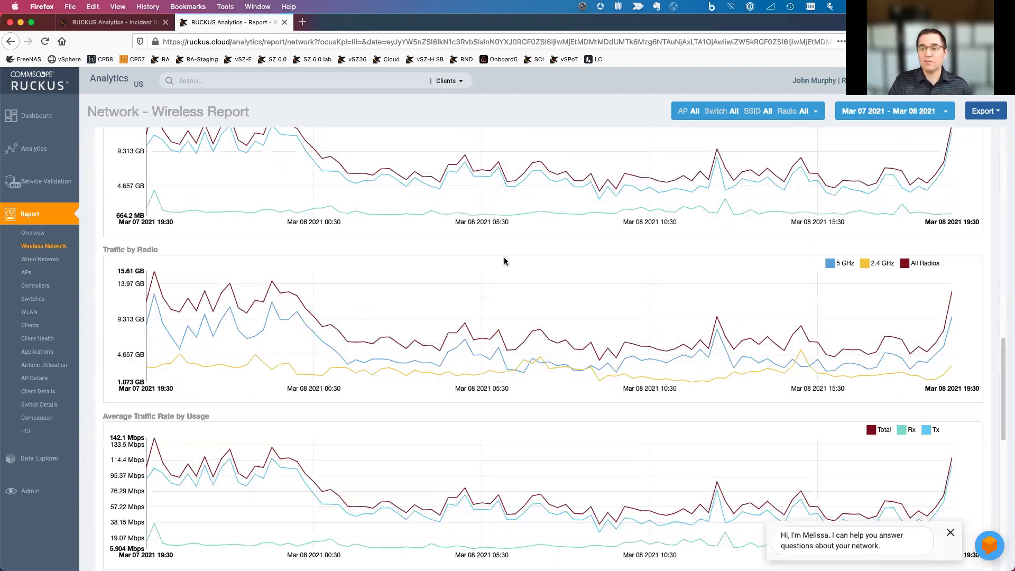
pyautogui.click(815, 111)
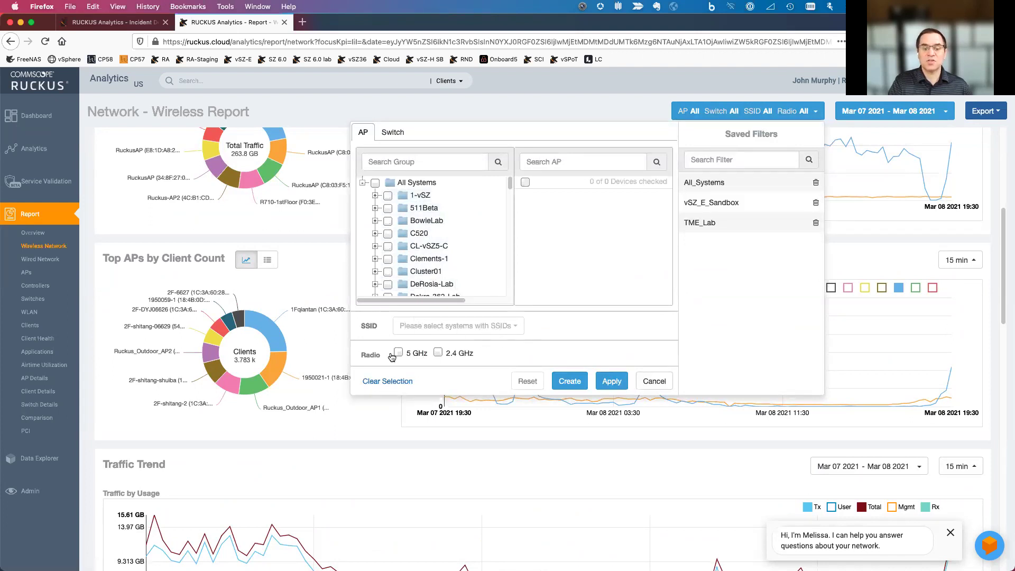
pyautogui.click(654, 380)
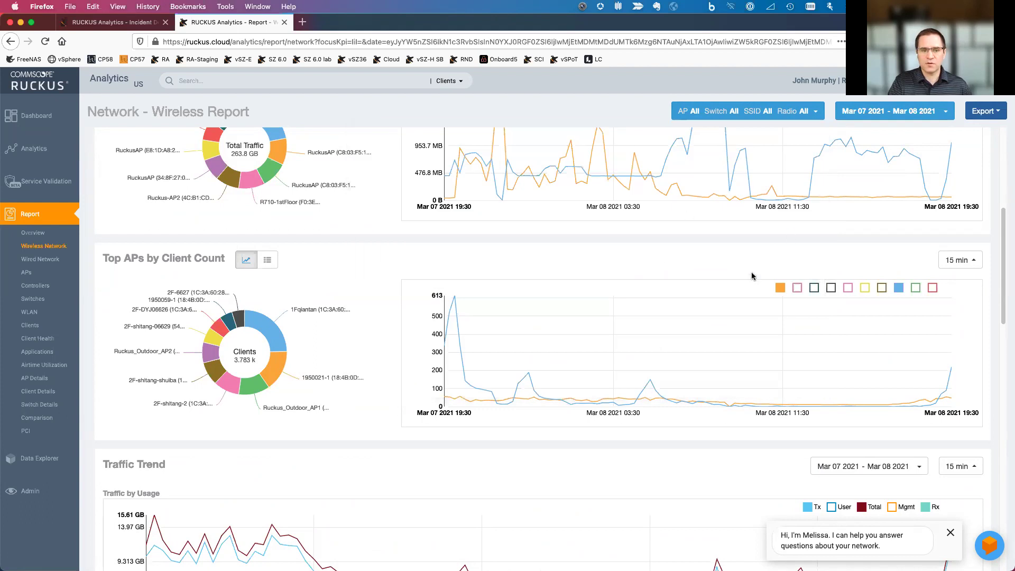
# - Open the Wired Network report and review traffic by switch model, top switches by traffic, PoE and errors, and the trend charts
pyautogui.click(42, 259)
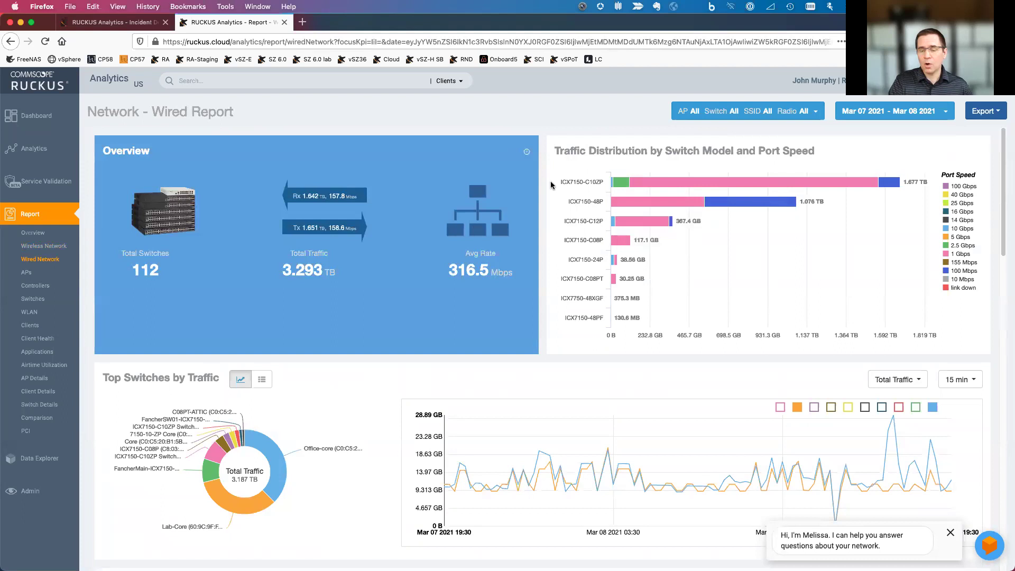
pyautogui.scroll(-3, 670, 152)
pyautogui.scroll(3, 596, 194)
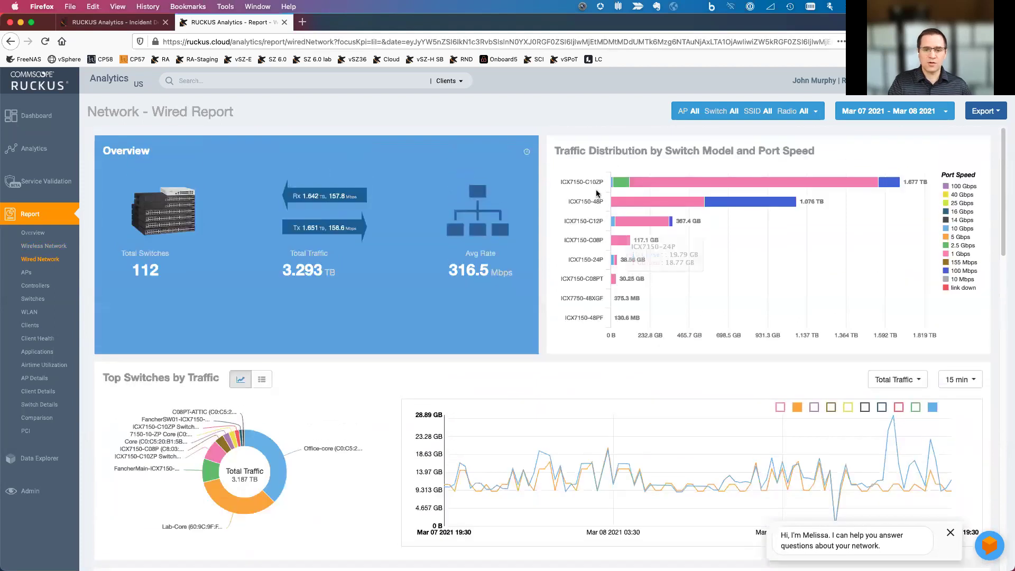
pyautogui.scroll(-2, 560, 195)
pyautogui.scroll(2, 559, 191)
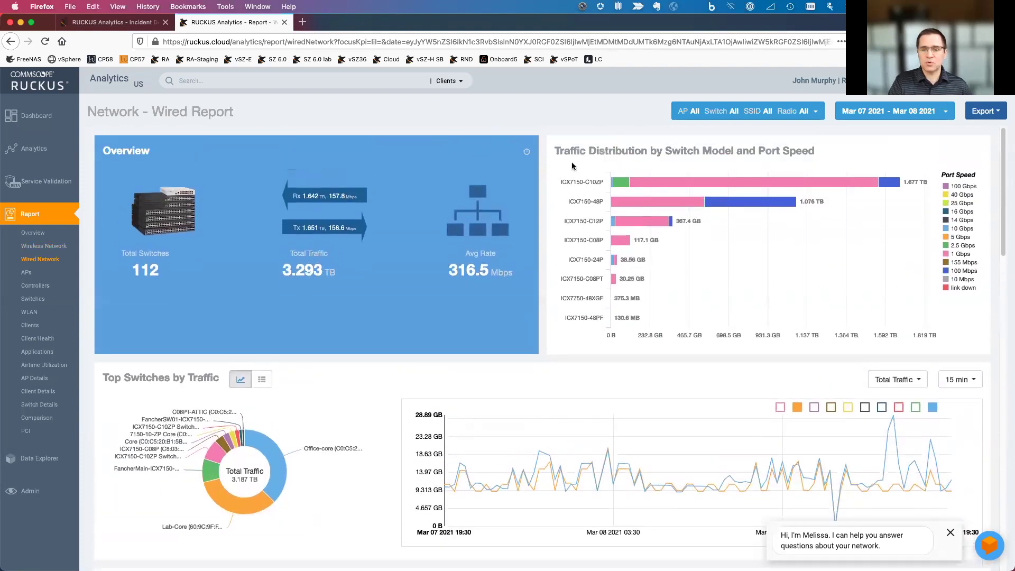
pyautogui.scroll(-5, 506, 303)
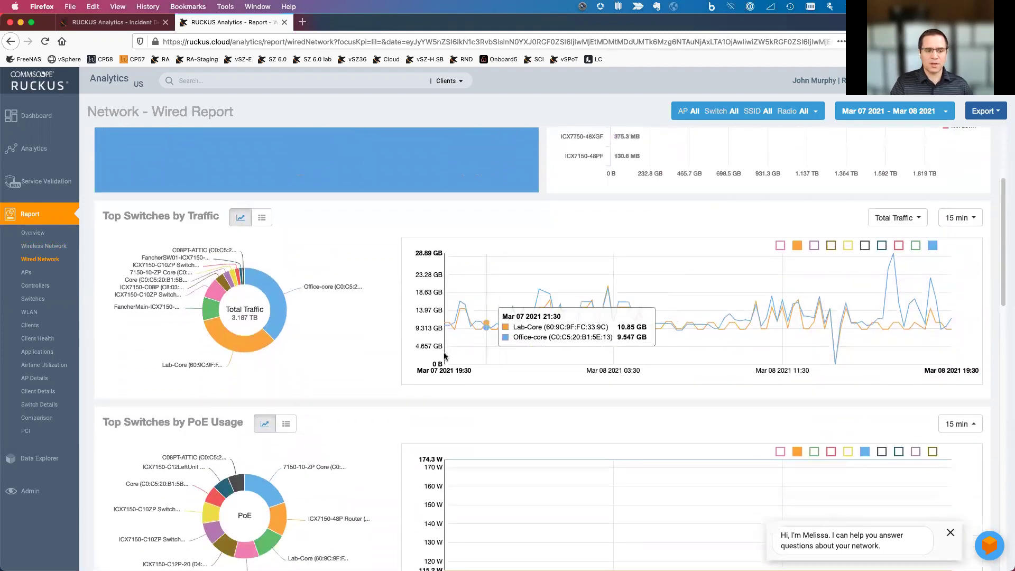
pyautogui.scroll(-9, 354, 343)
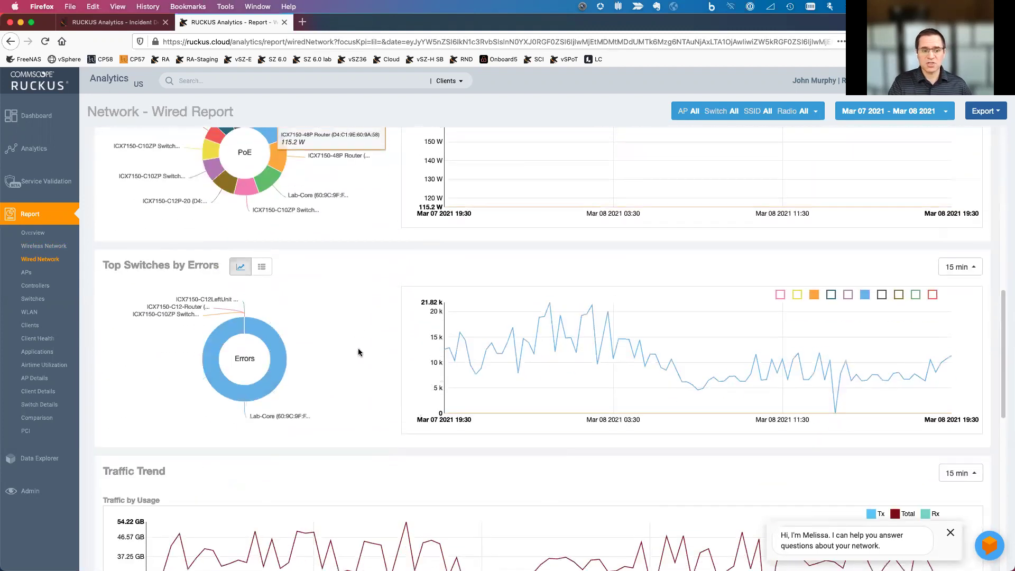
pyautogui.scroll(-8, 363, 322)
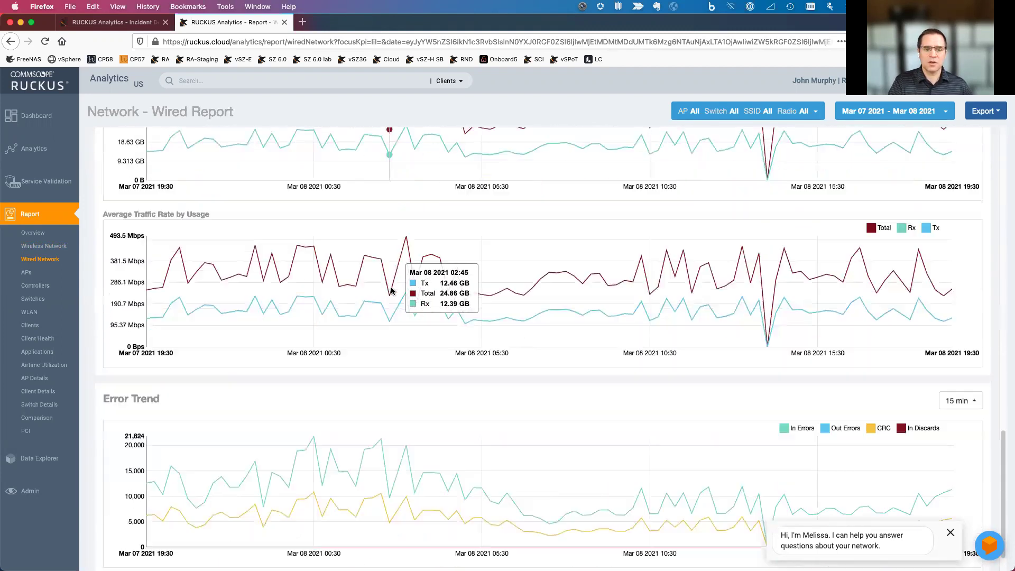
# - Open the APs inventory report and review the overview, offline durations, AP count trend and status trends
pyautogui.click(31, 275)
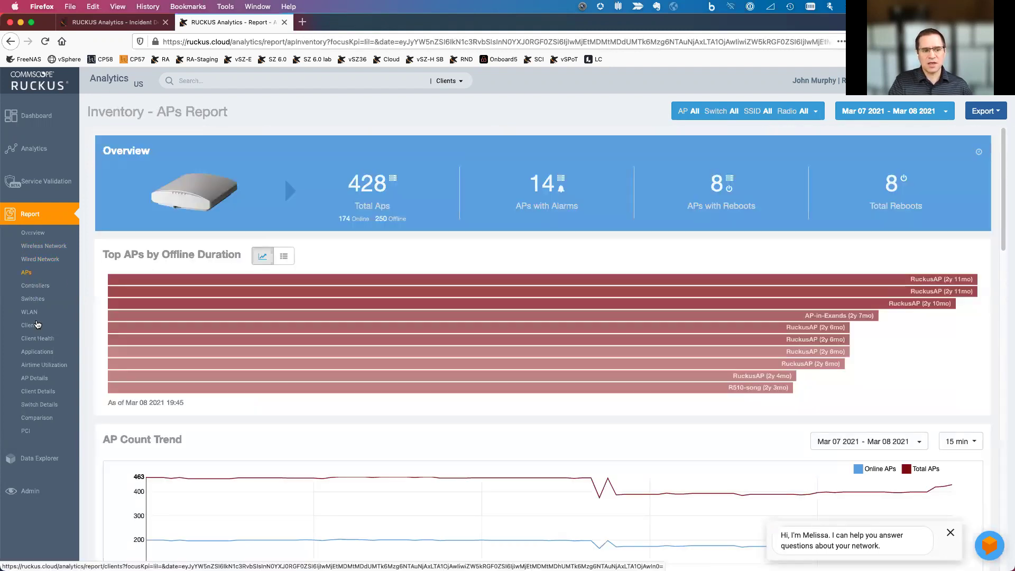
pyautogui.scroll(-1, 618, 229)
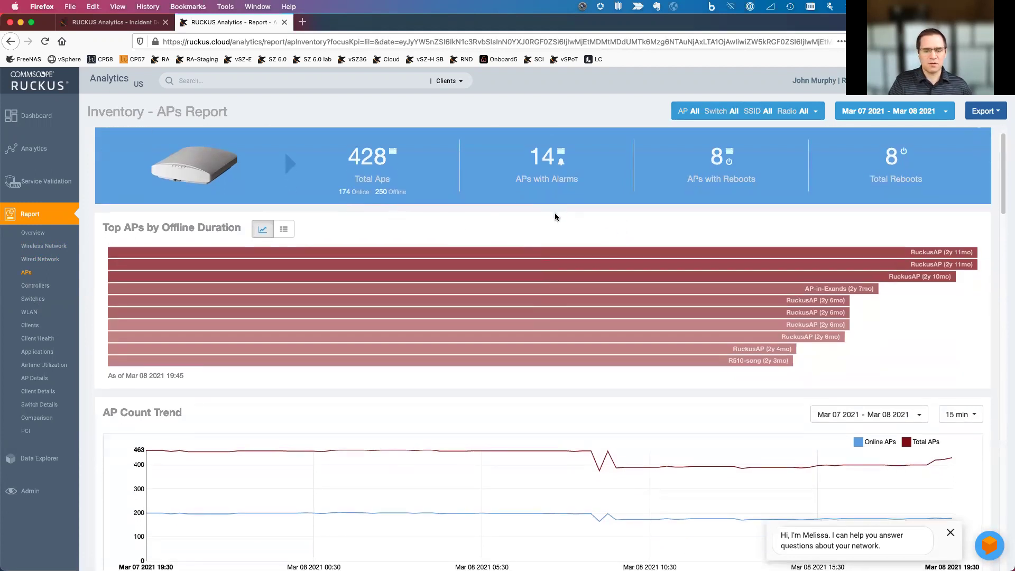
pyautogui.scroll(-3, 552, 213)
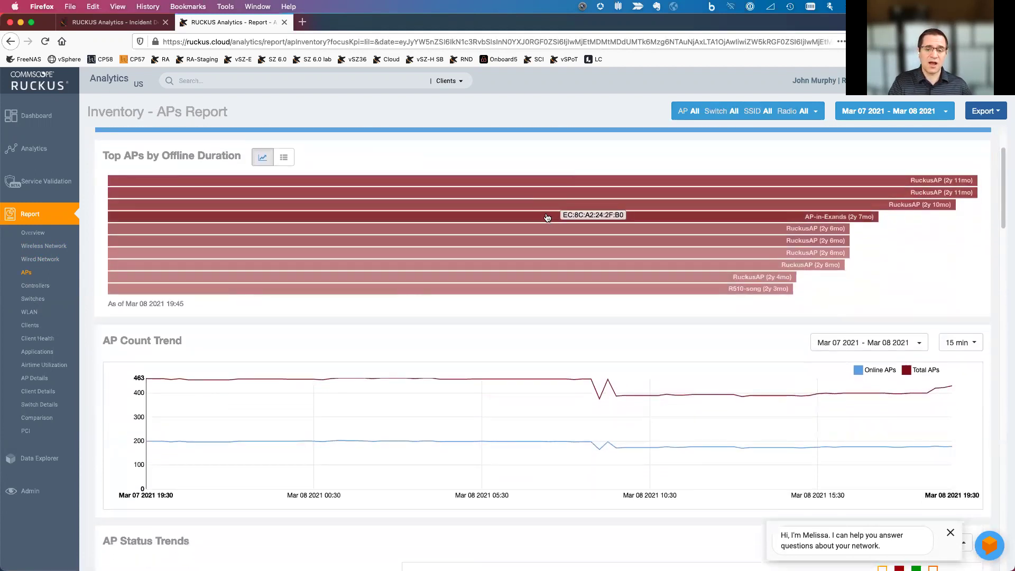
pyautogui.scroll(-2, 550, 219)
pyautogui.scroll(-3, 548, 217)
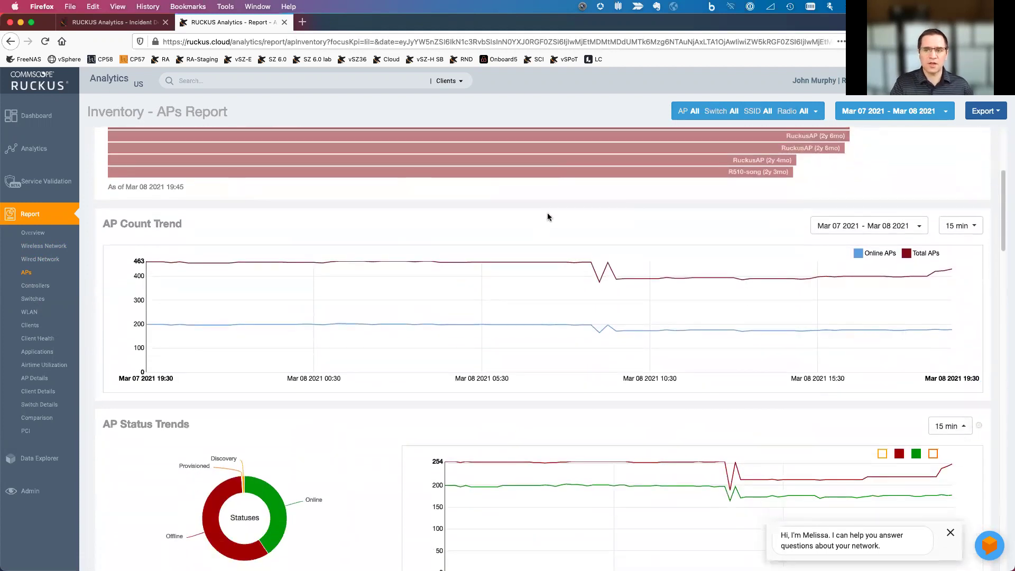
pyautogui.scroll(8, 547, 217)
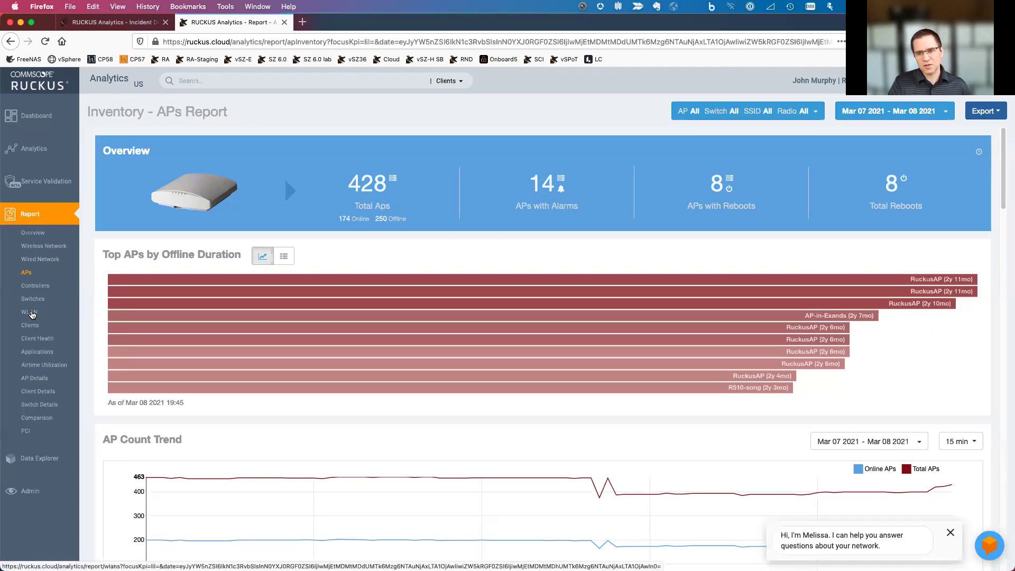
# - Open the WLANs report and review SSID changes, top SSIDs by traffic and client count, and the active SSIDs trend
pyautogui.click(32, 315)
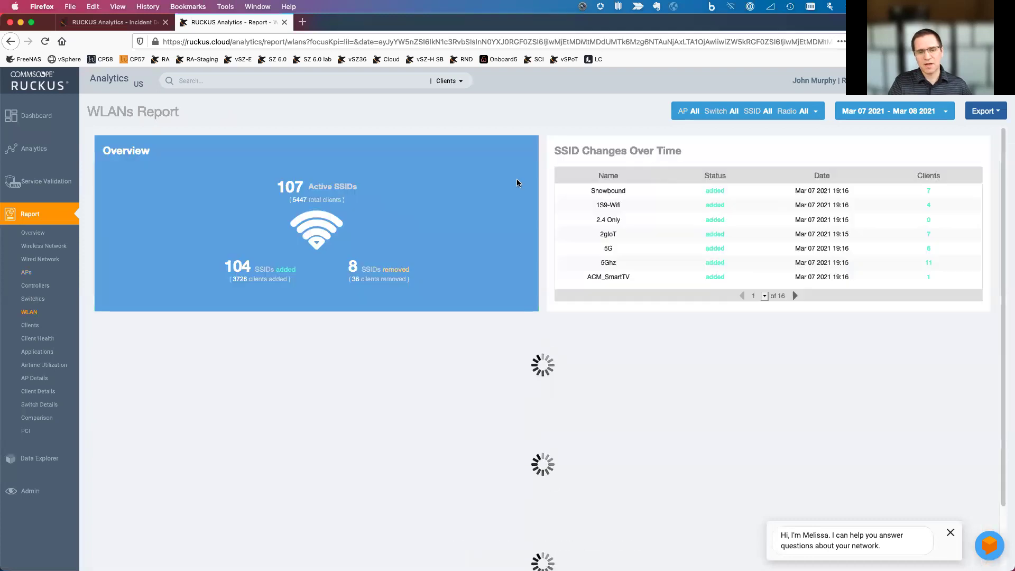
pyautogui.scroll(-5, 415, 331)
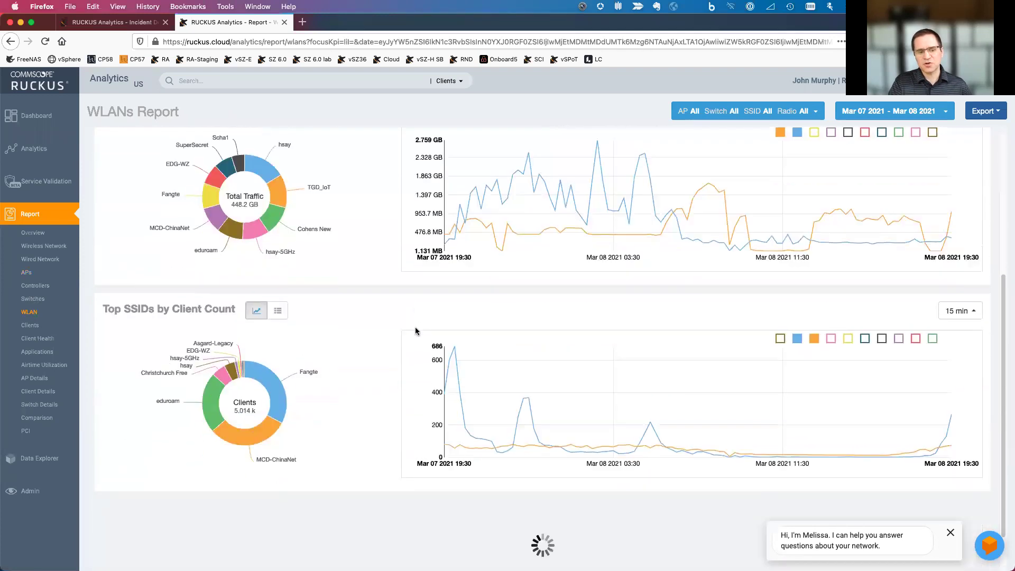
pyautogui.scroll(-4, 389, 325)
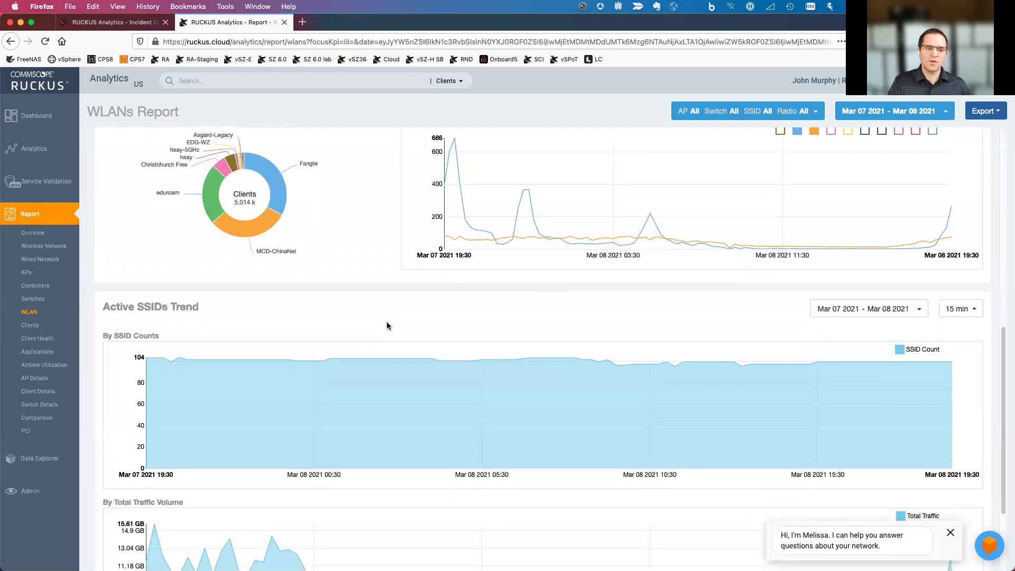
# - Open the wireless Clients report and review its OS, manufacturer, authentication method and client details sections
pyautogui.click(30, 325)
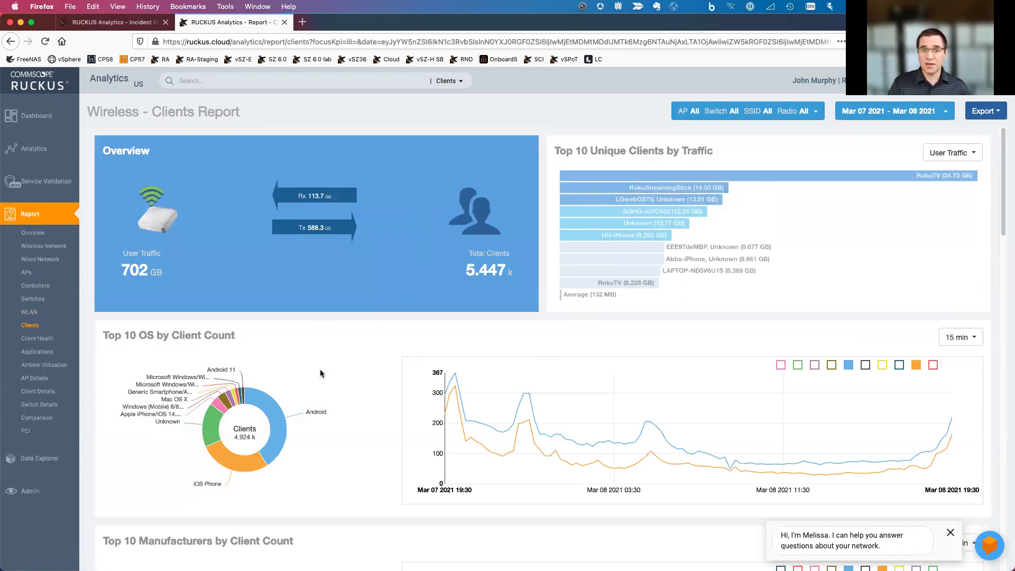
pyautogui.scroll(-10, 320, 369)
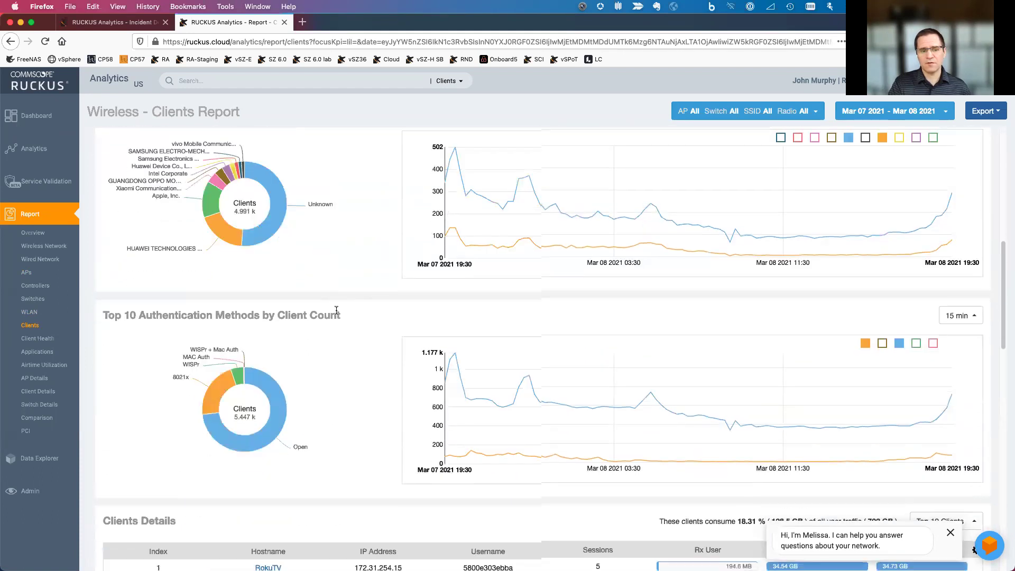
pyautogui.scroll(-5, 336, 309)
pyautogui.scroll(-8, 328, 269)
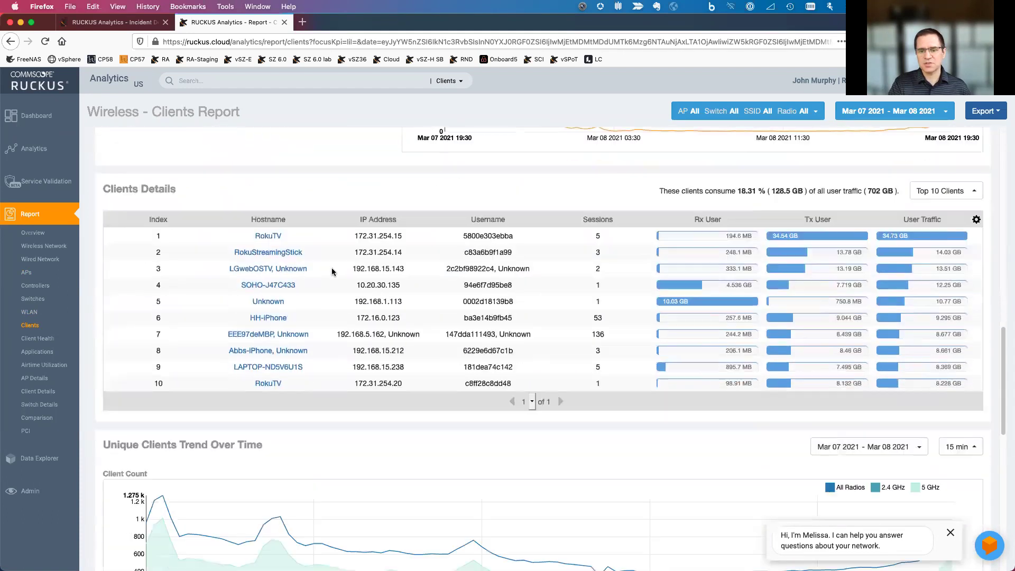
pyautogui.scroll(4, 343, 280)
pyautogui.scroll(15, 356, 281)
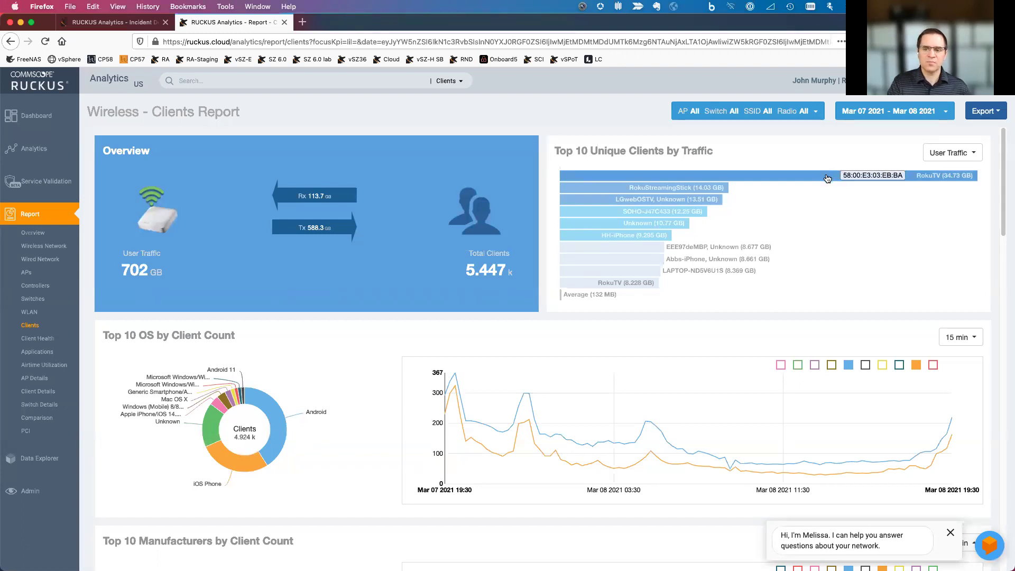
# - Open the details report of the top client by traffic and review its summary, top applications, traffic and SNR trends, and sessions
pyautogui.click(827, 178)
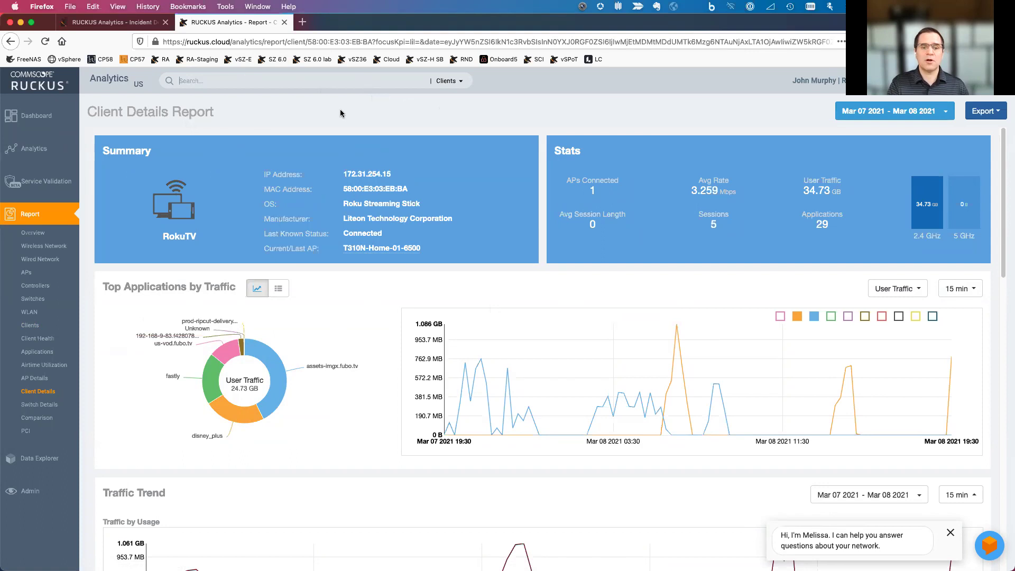
pyautogui.scroll(-7, 581, 240)
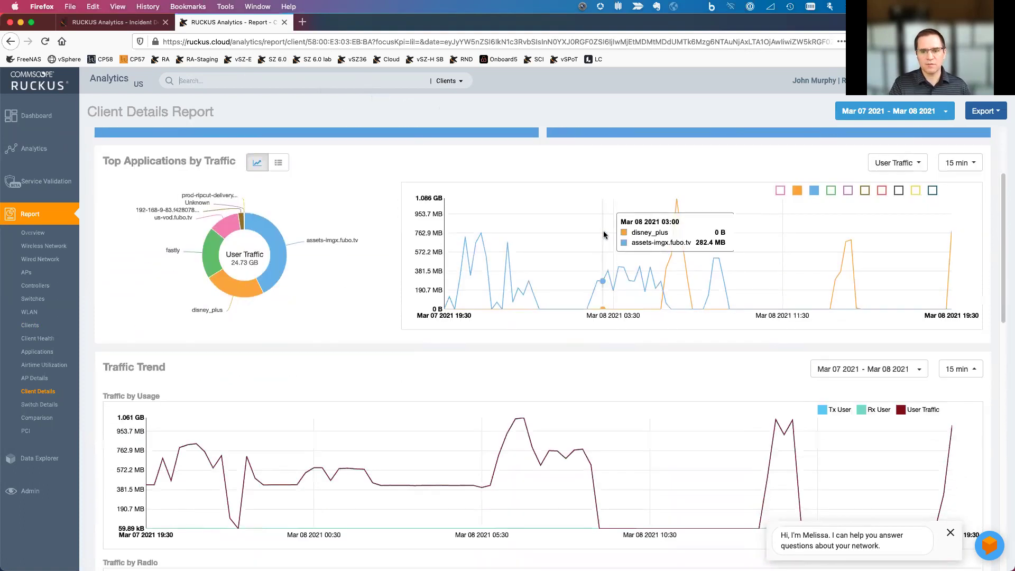
pyautogui.scroll(7, 629, 241)
pyautogui.scroll(-15, 629, 241)
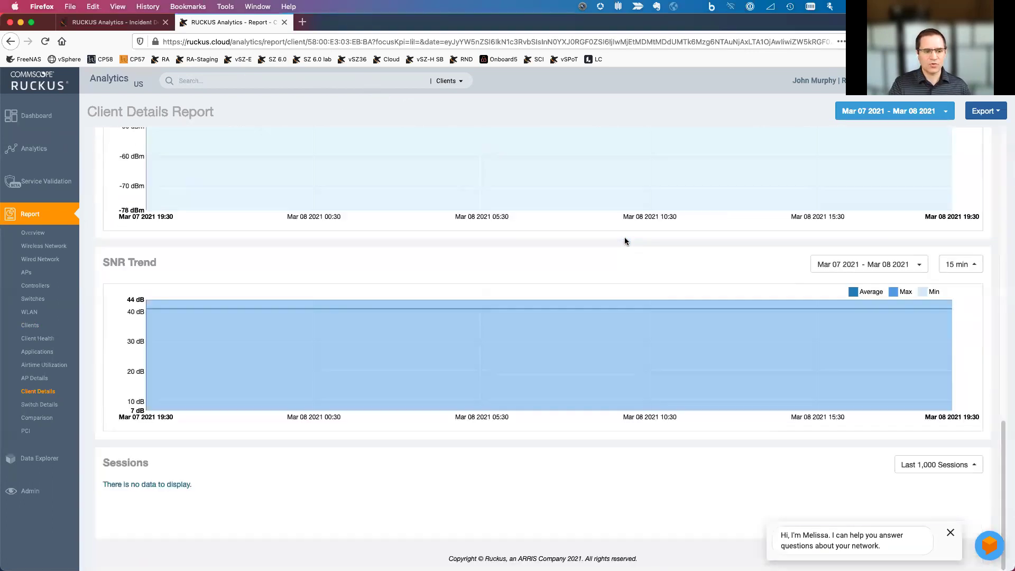
# - Open the Comparison report and view the saved filters available for comparison
pyautogui.click(33, 405)
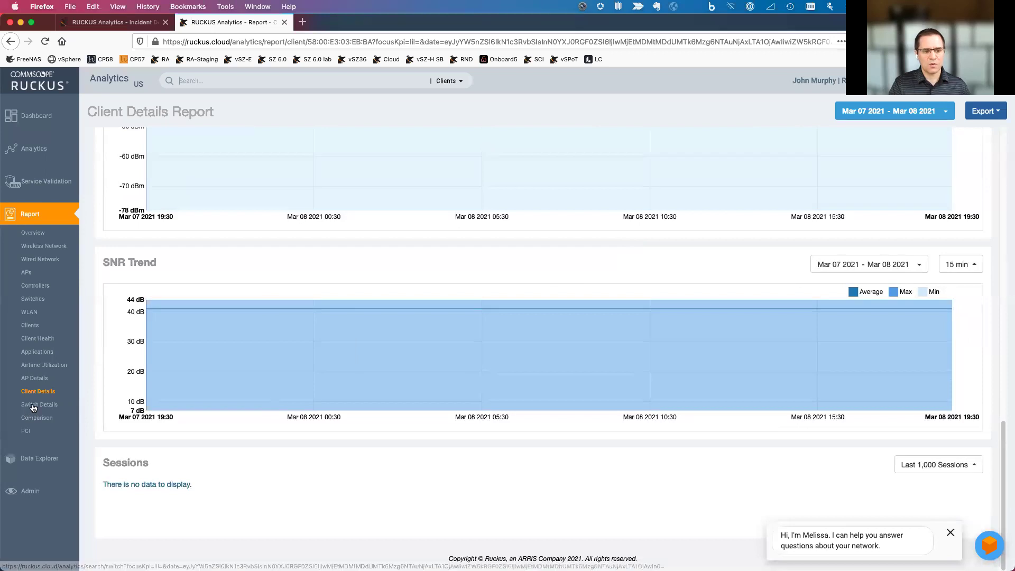
pyautogui.click(37, 418)
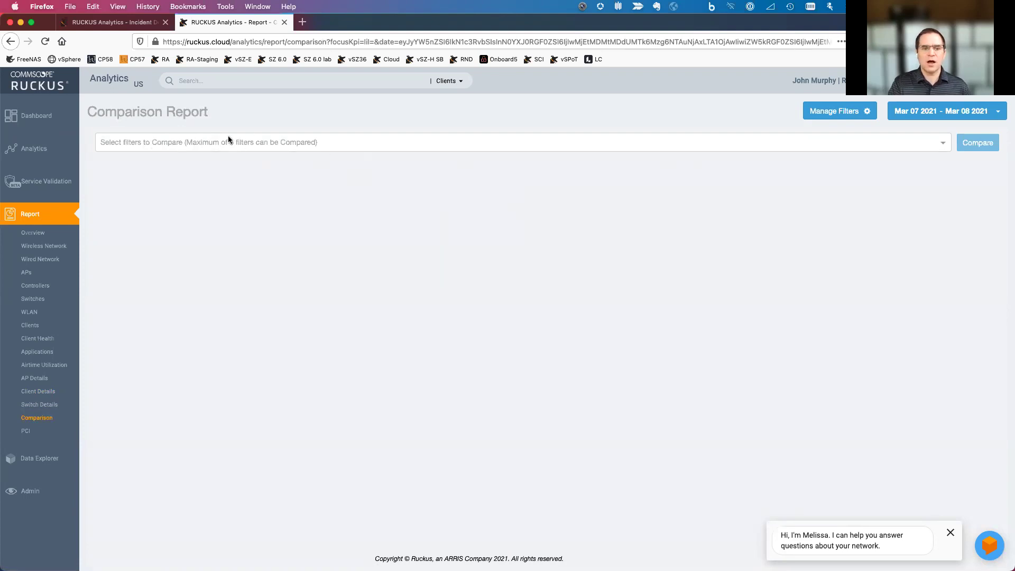
pyautogui.click(202, 143)
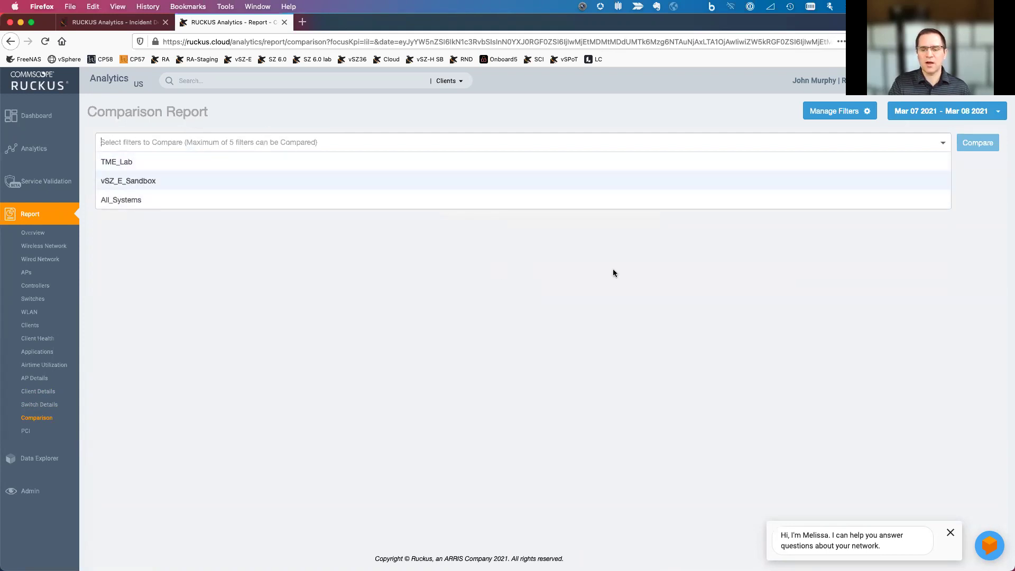
# - Open the PCI profiles, review the SSID selection and compliance questions of a new profile, and close it without saving
pyautogui.click(25, 430)
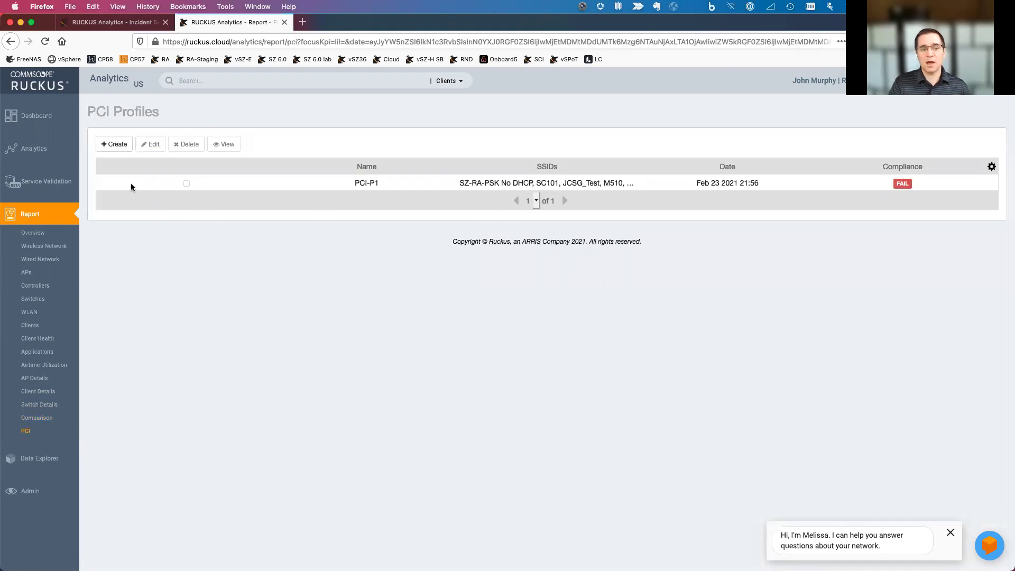
pyautogui.click(113, 143)
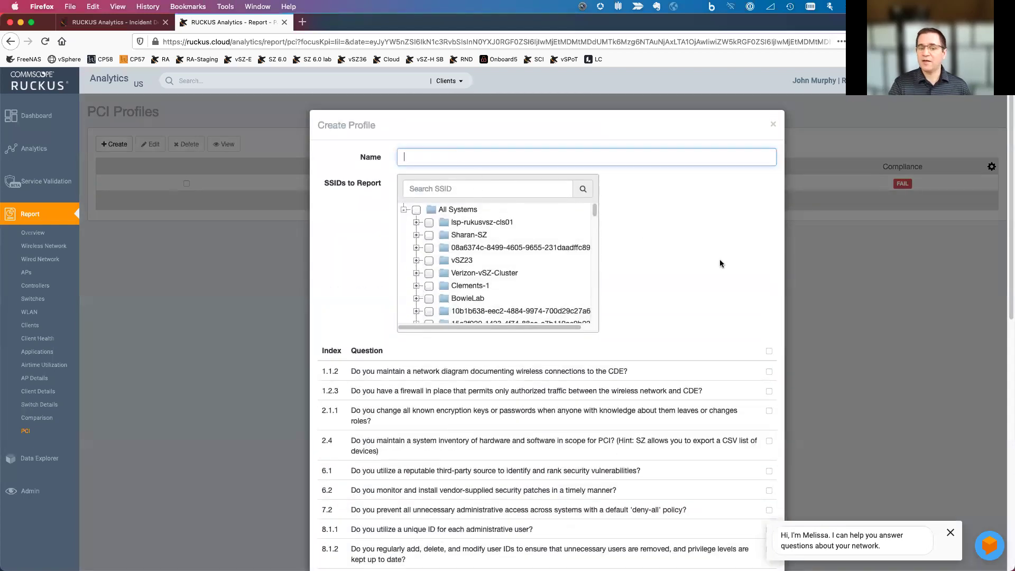
pyautogui.scroll(-2, 657, 254)
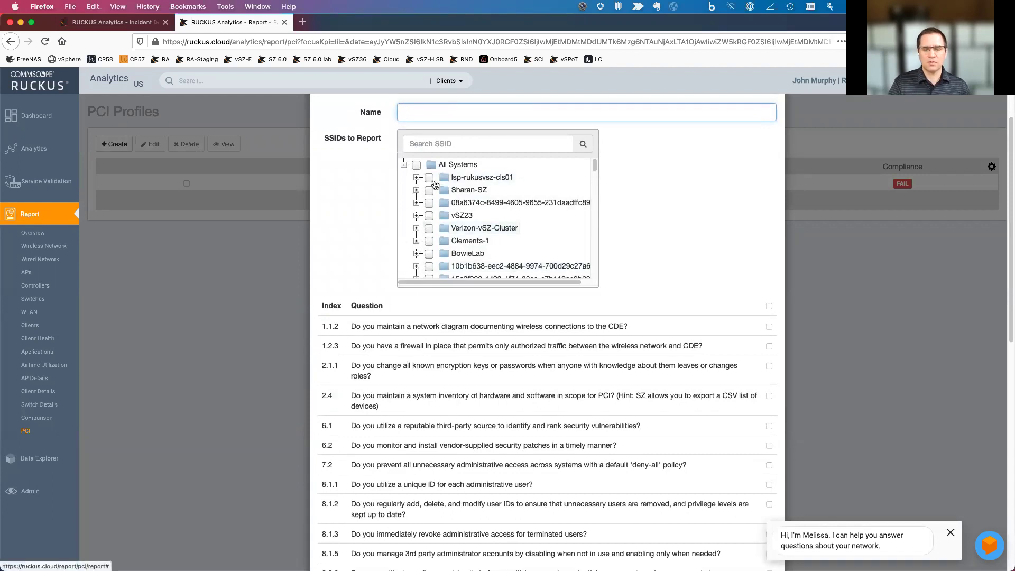
pyautogui.scroll(-5, 666, 264)
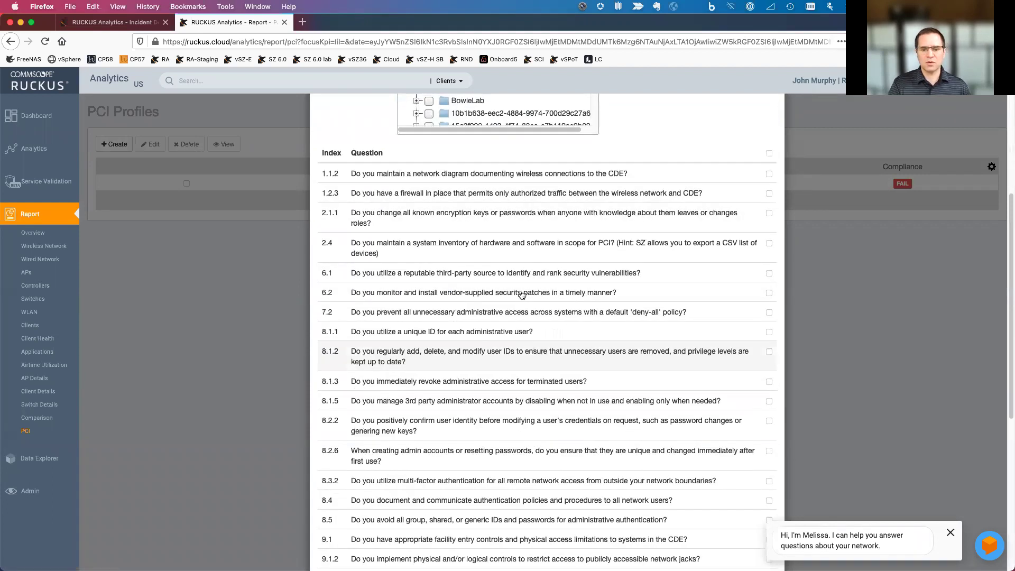
pyautogui.scroll(-6, 544, 359)
pyautogui.scroll(4, 523, 362)
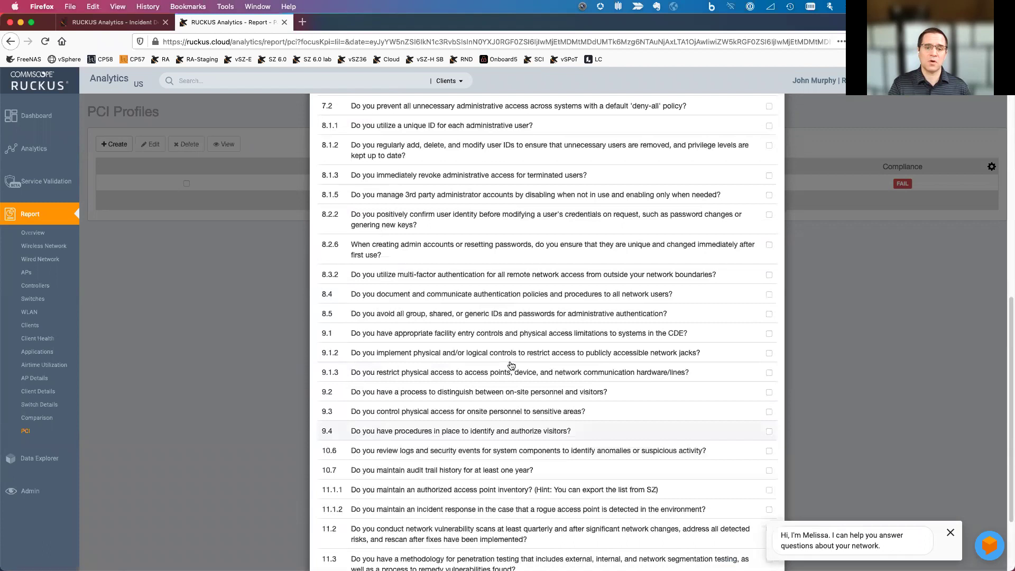
pyautogui.scroll(5, 510, 364)
pyautogui.scroll(-3, 528, 312)
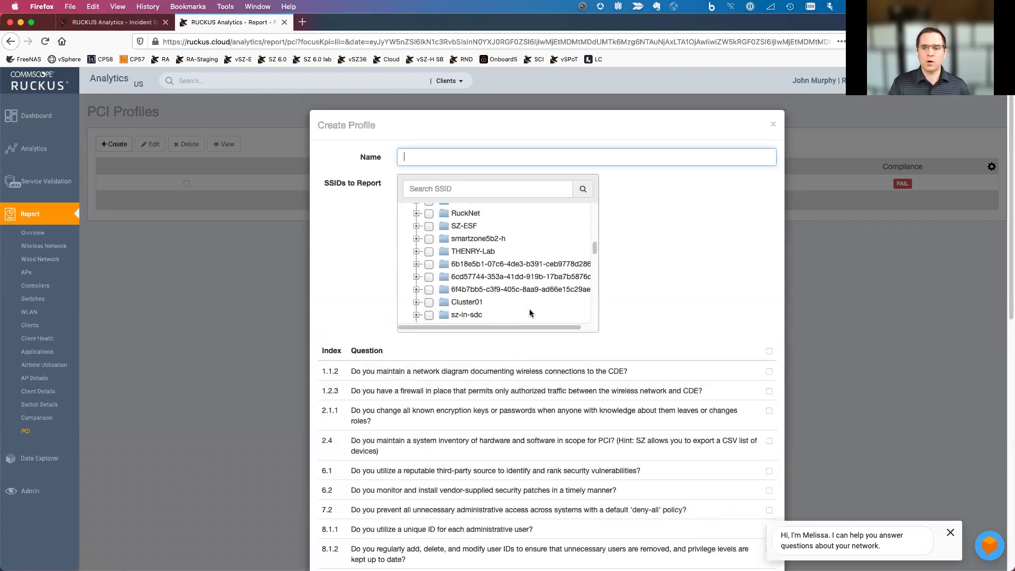
pyautogui.scroll(-10, 639, 318)
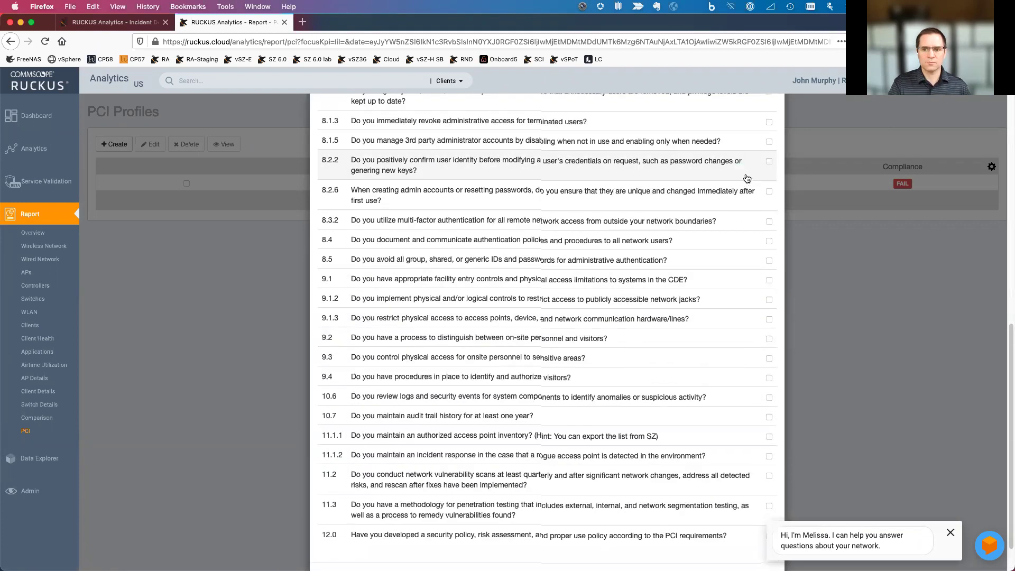
pyautogui.scroll(10, 761, 158)
pyautogui.click(772, 125)
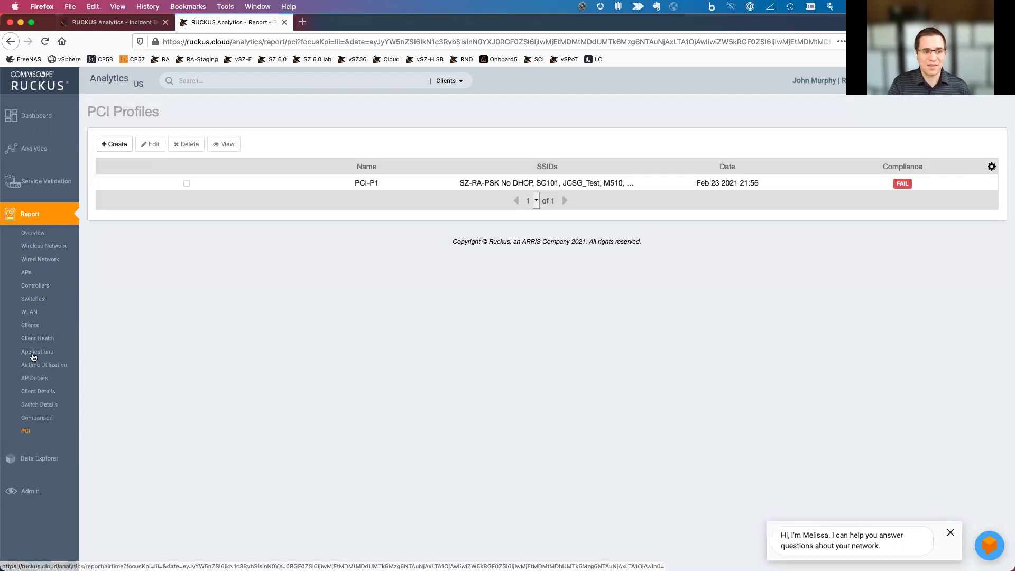
# - Go to the Data Explorer, look through its data cubes and dashboards, and open the Clients data cube
pyautogui.click(32, 463)
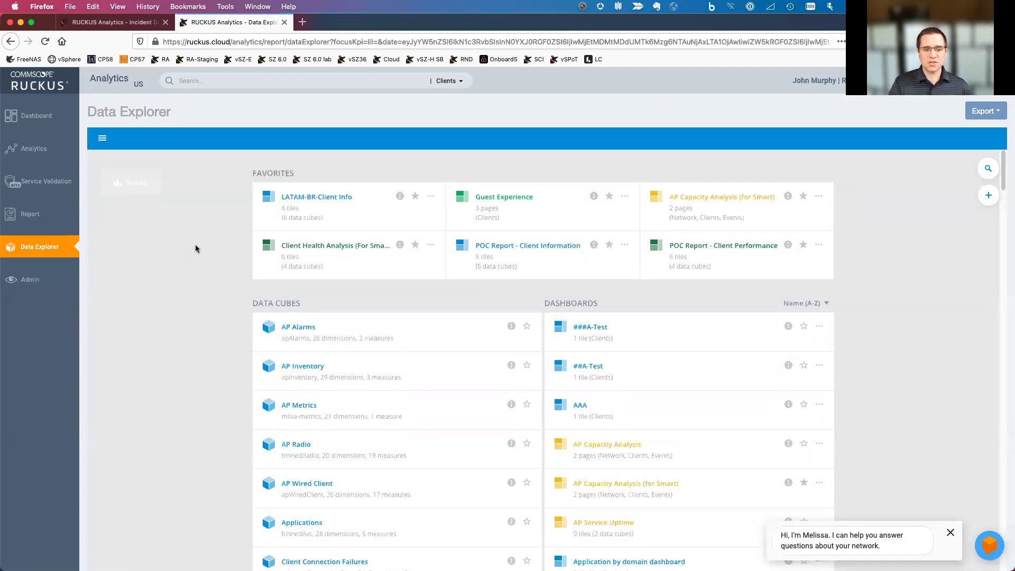
pyautogui.scroll(-2, 196, 248)
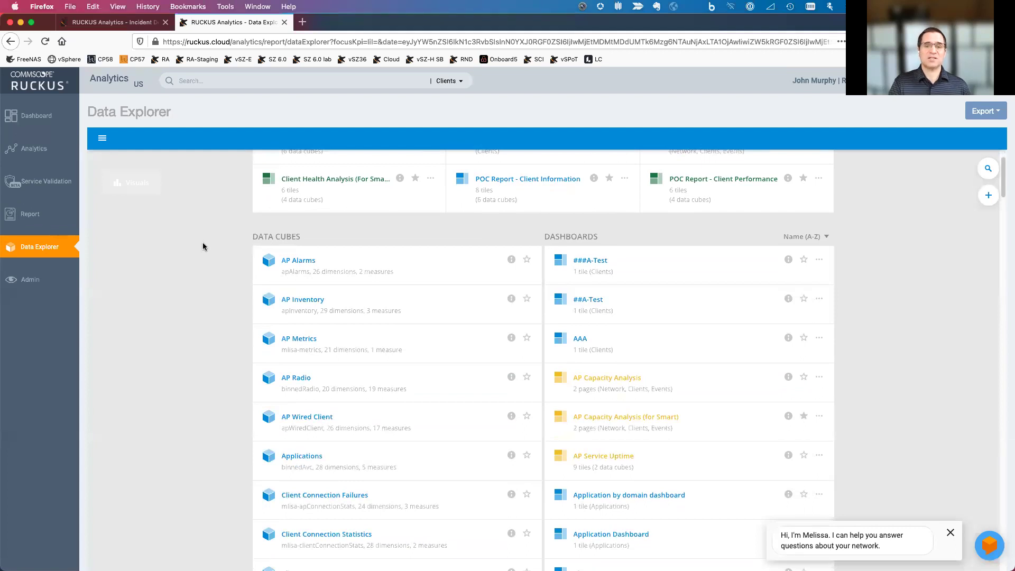
pyautogui.scroll(-2, 217, 232)
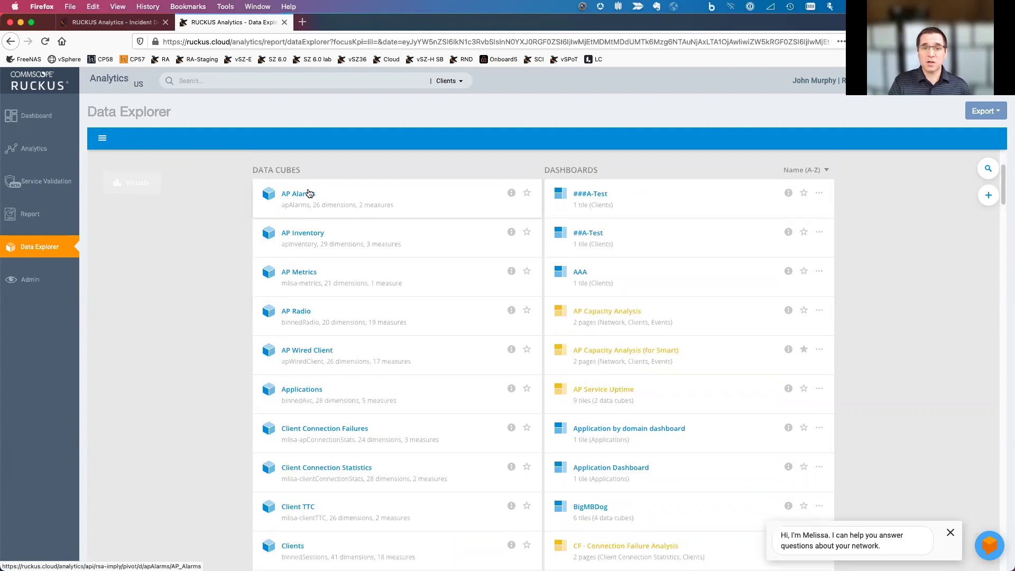
pyautogui.scroll(-1, 310, 238)
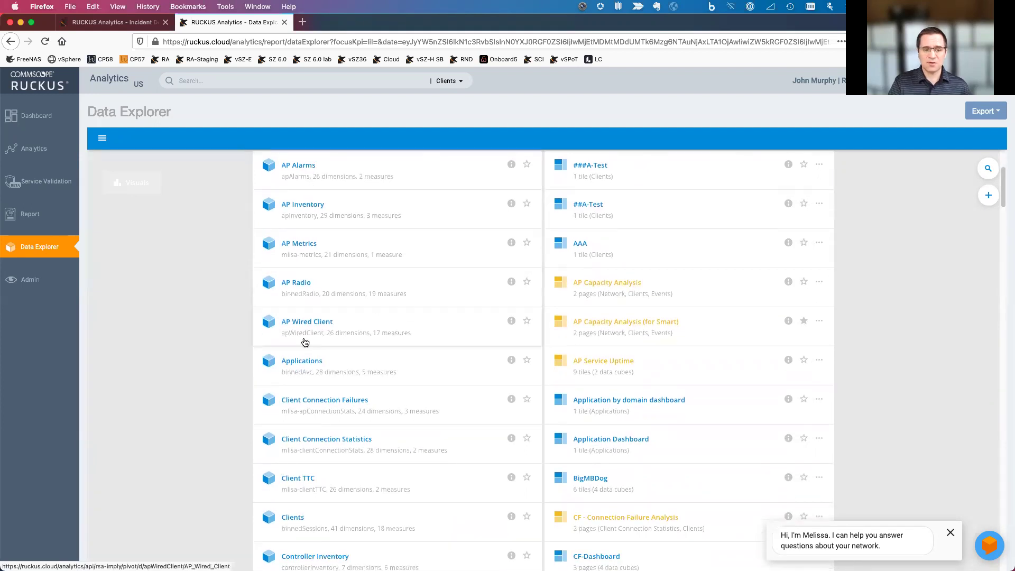
pyautogui.scroll(-2, 315, 317)
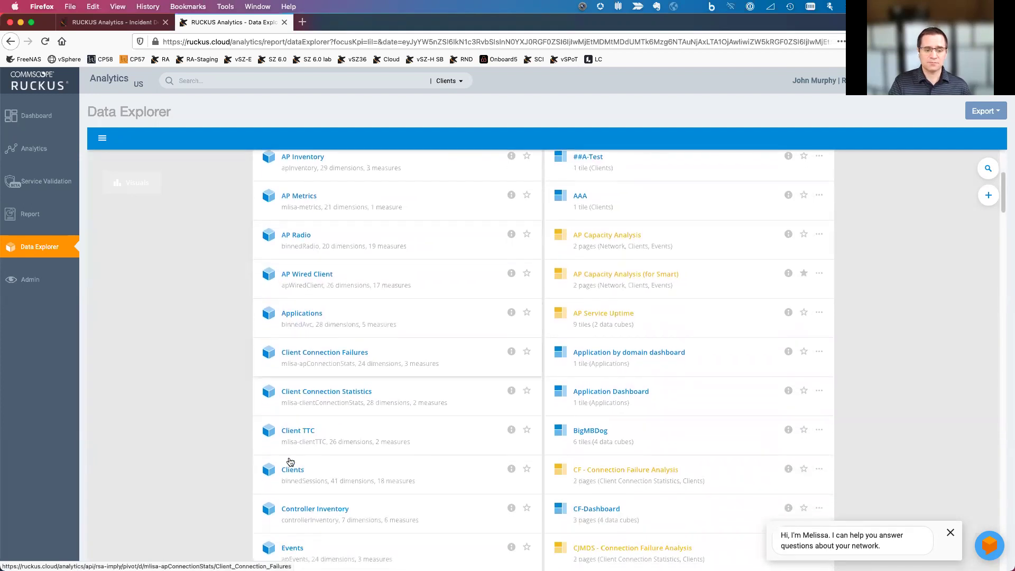
pyautogui.click(290, 468)
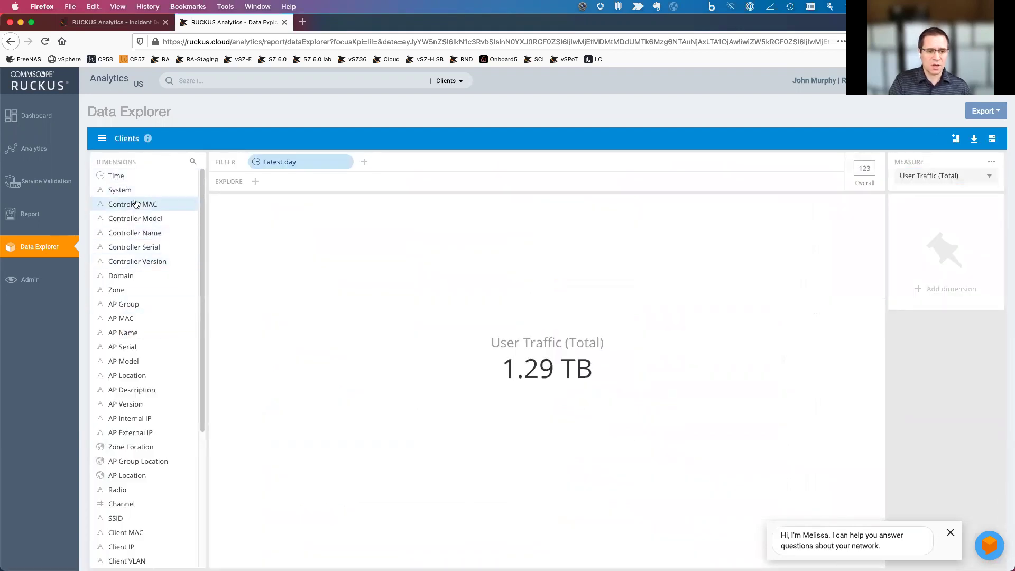
# - Review the dimensions and measures available in the Clients data cube, keeping the current measure
pyautogui.scroll(-5, 144, 399)
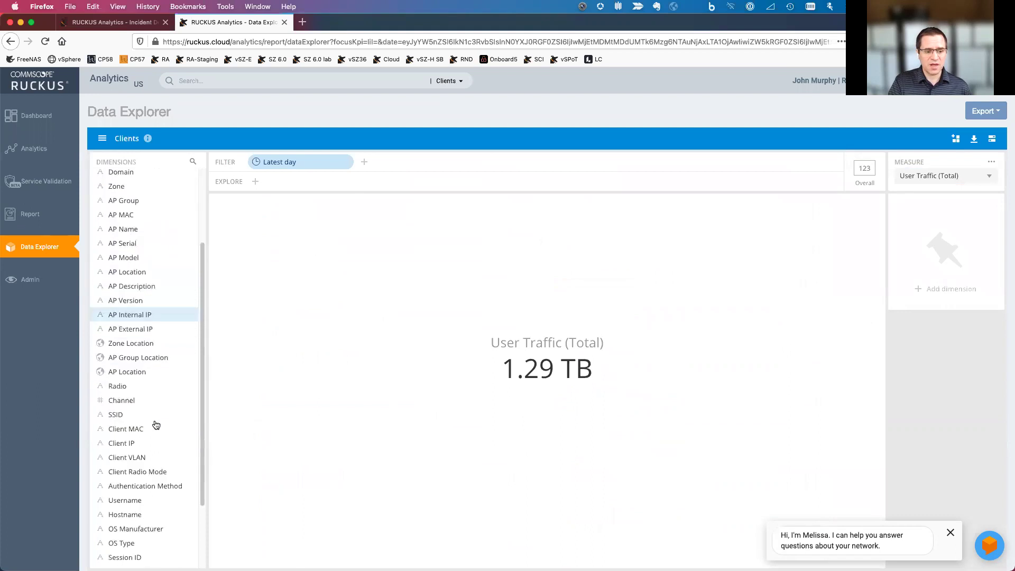
pyautogui.scroll(5, 144, 399)
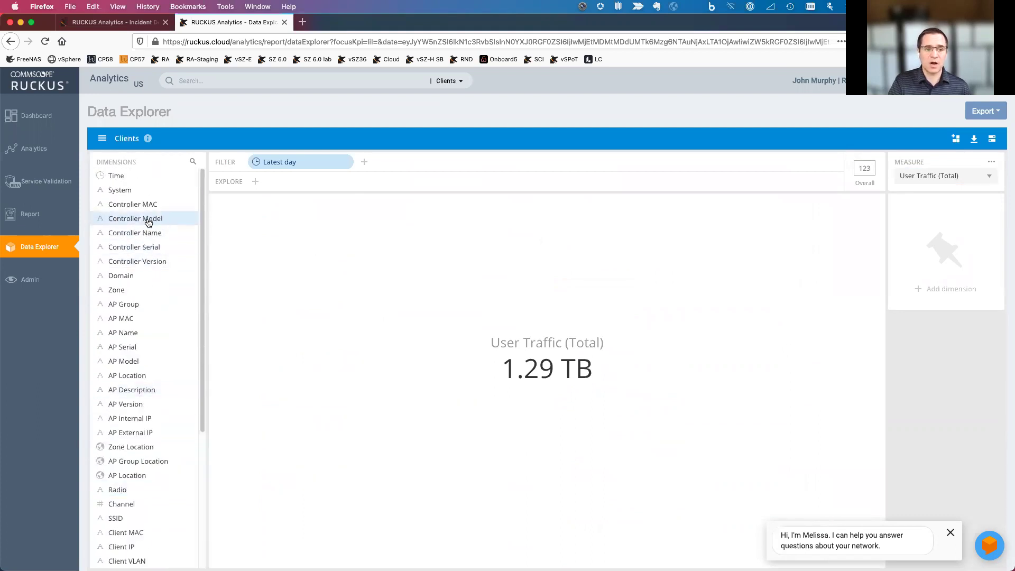
pyautogui.scroll(-3, 151, 280)
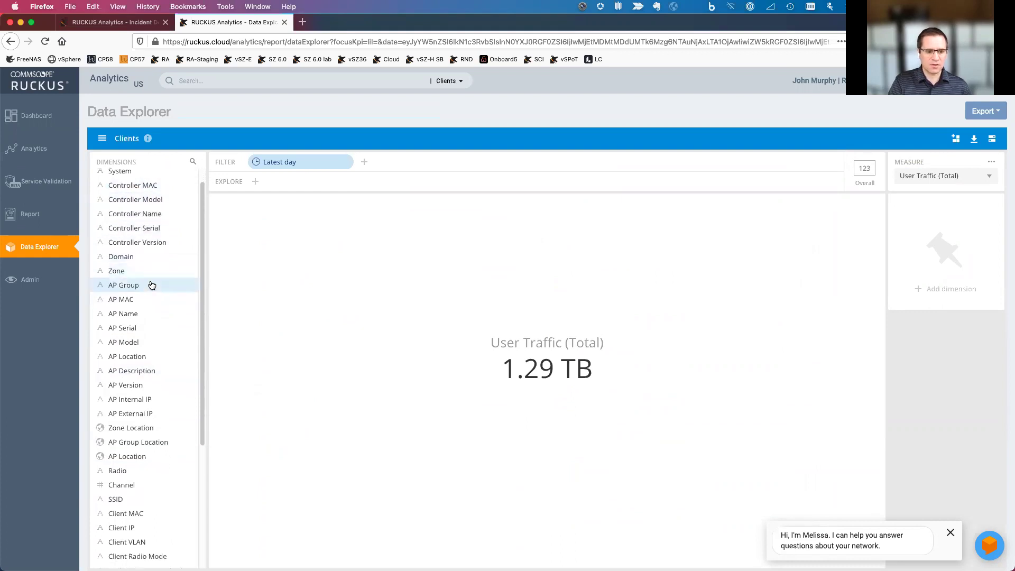
pyautogui.scroll(-2, 135, 432)
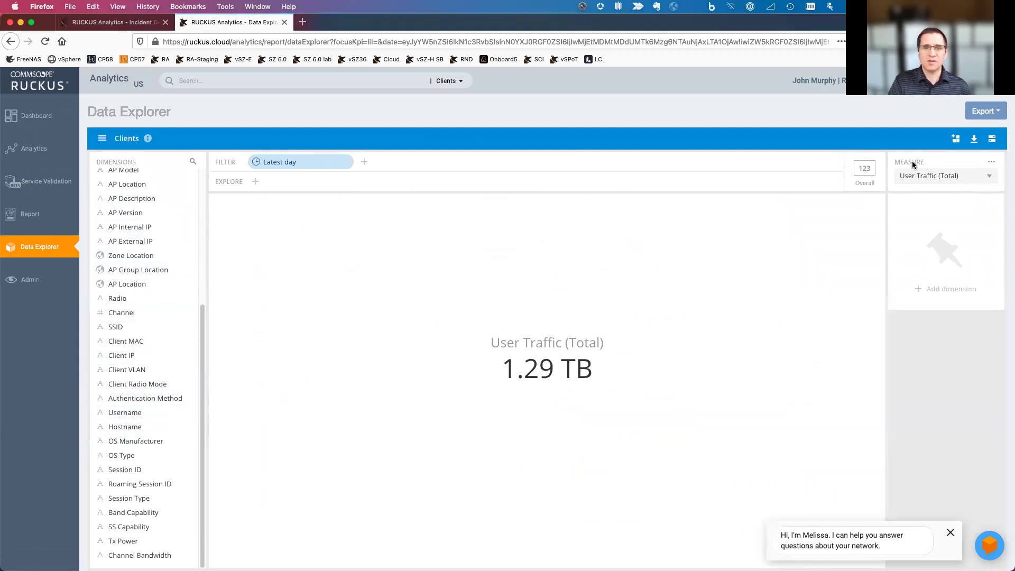
pyautogui.click(988, 179)
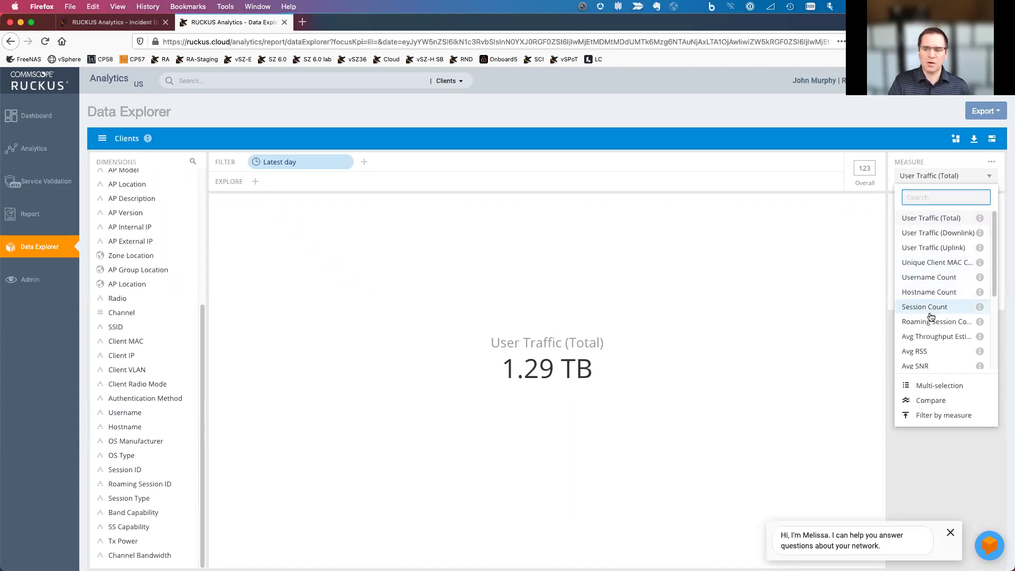
pyautogui.click(803, 230)
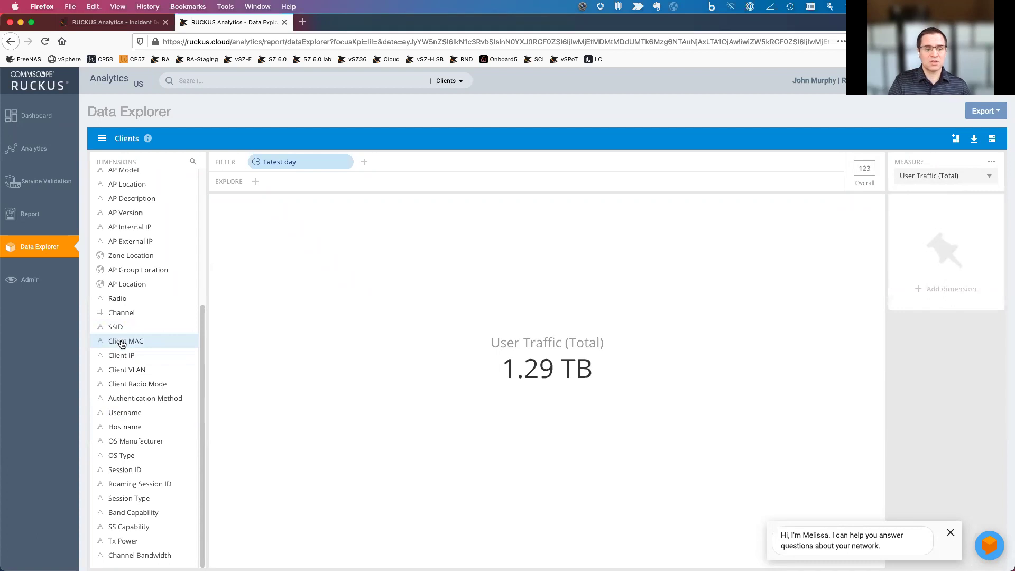
# - Break down total user traffic by Client MAC and SSID, and look through the resulting table
pyautogui.moveTo(126, 344); pyautogui.dragTo(324, 316)
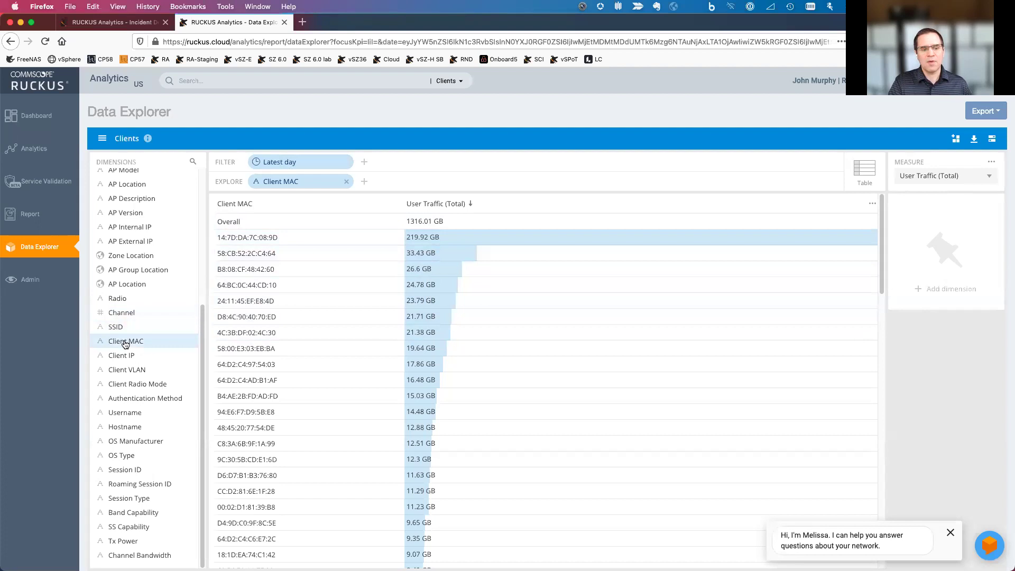
pyautogui.moveTo(300, 284); pyautogui.dragTo(379, 183)
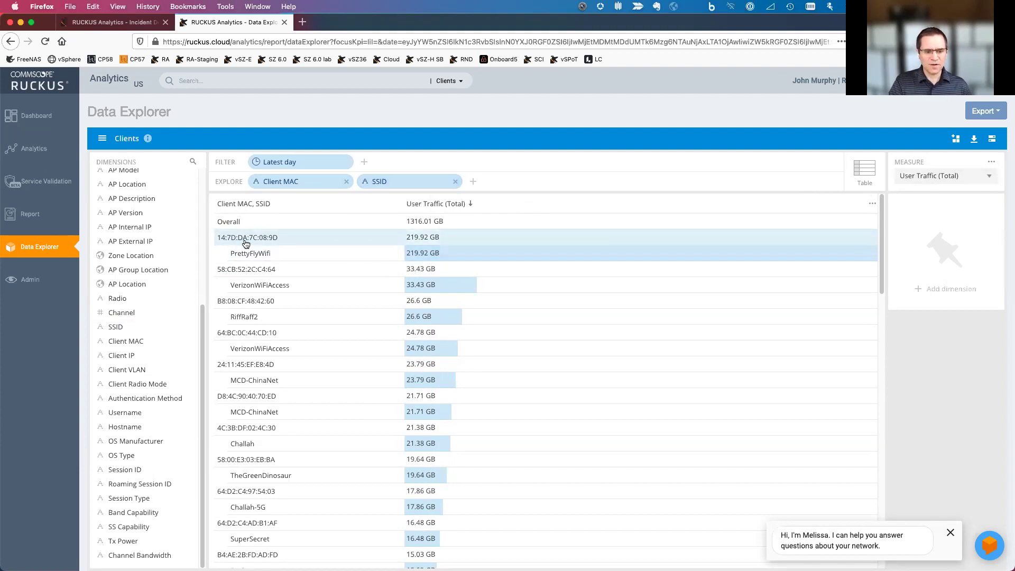
pyautogui.scroll(-10, 246, 243)
pyautogui.scroll(-2, 288, 237)
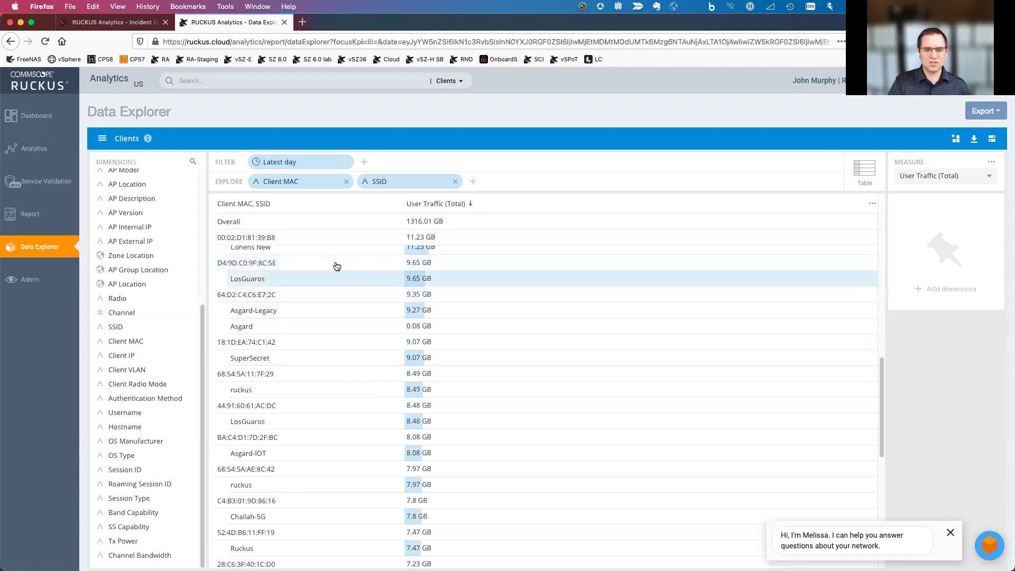
# - Change the visualization of the client traffic breakdown to a bar chart and check the other chart types
pyautogui.click(864, 170)
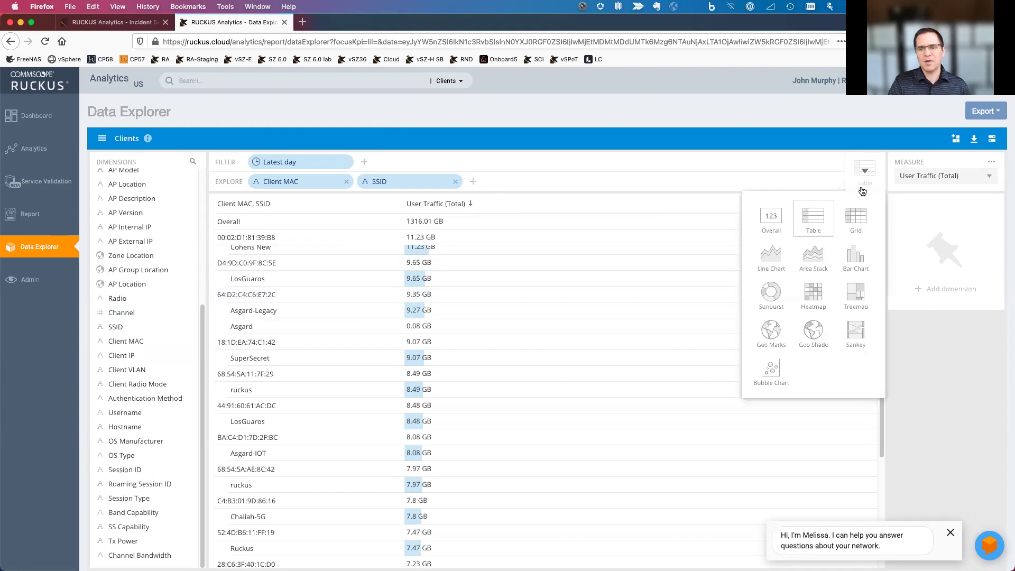
pyautogui.click(855, 257)
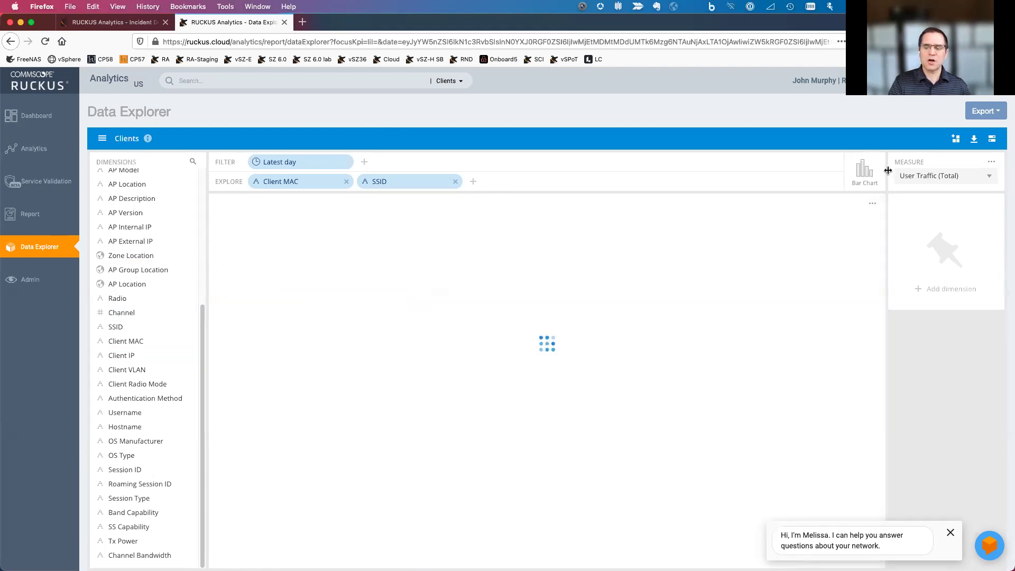
pyautogui.click(870, 179)
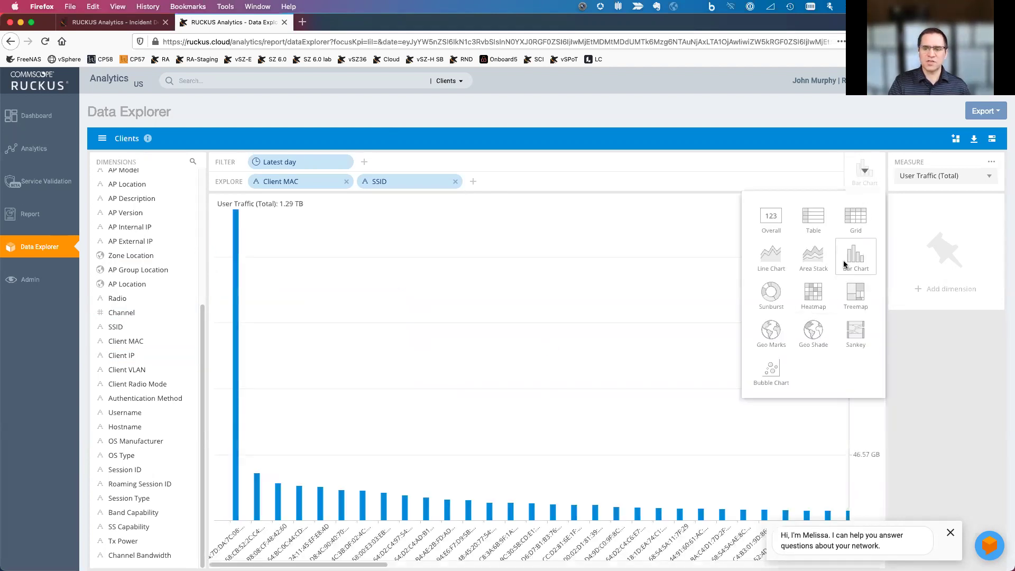
pyautogui.click(884, 143)
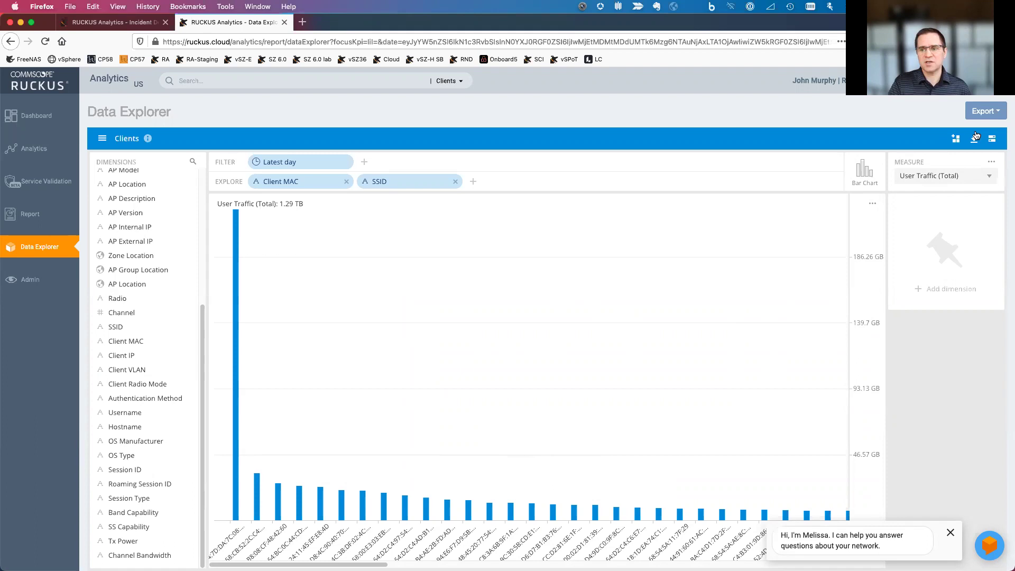
# - Look through the dashboards to which the client traffic bar chart can be added
pyautogui.click(954, 139)
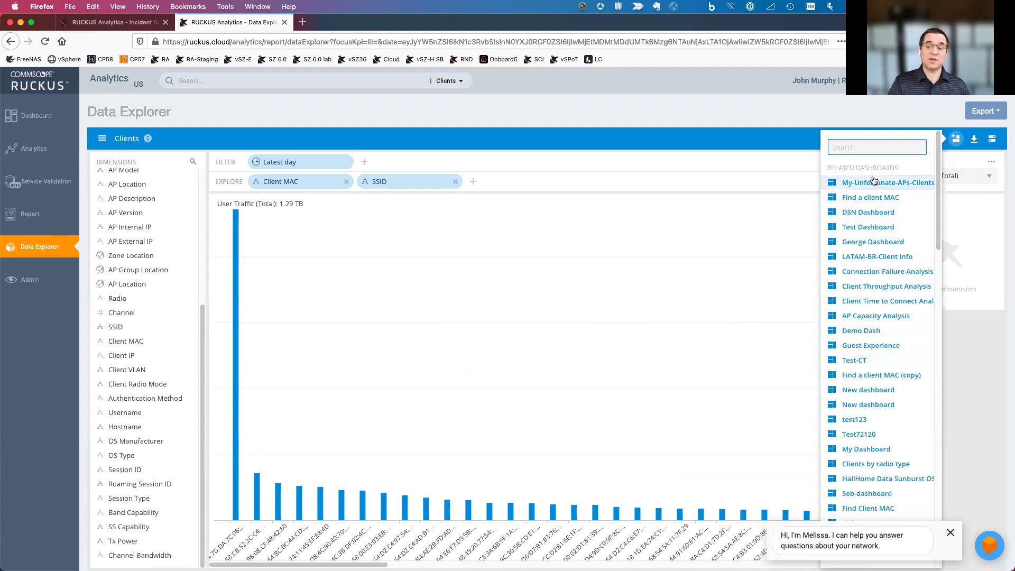
pyautogui.scroll(-15, 885, 290)
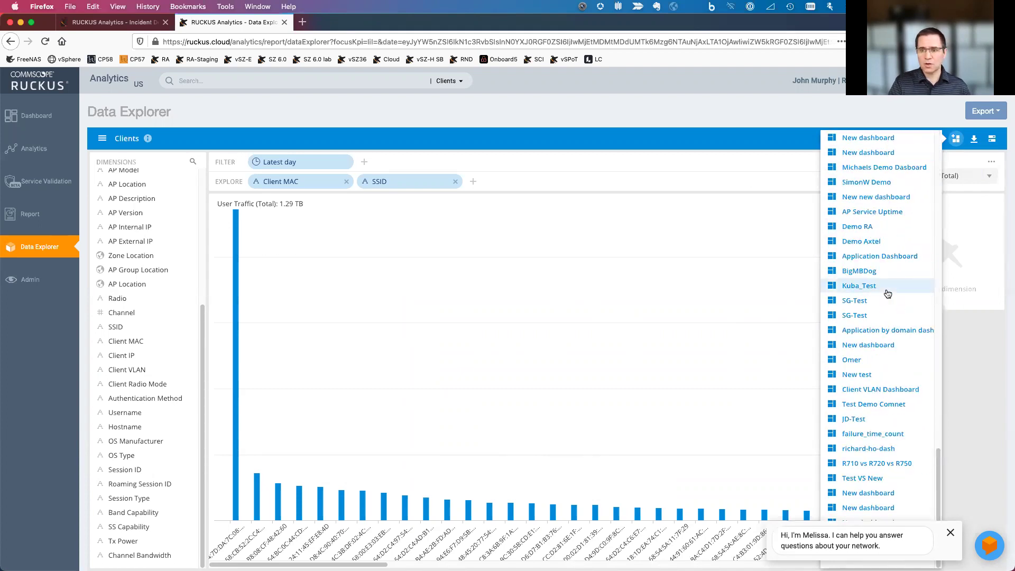
pyautogui.click(956, 140)
pyautogui.click(957, 140)
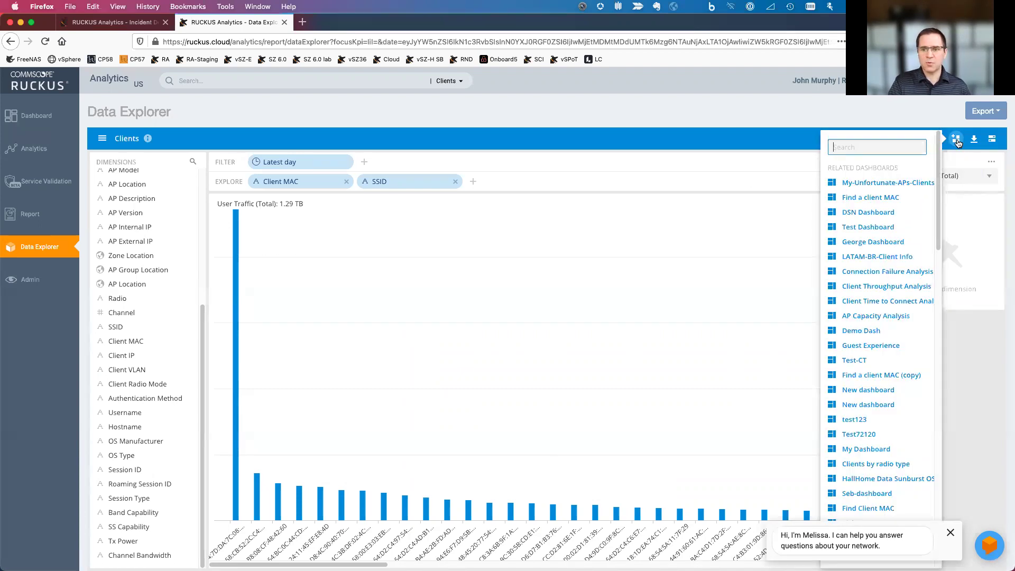
pyautogui.scroll(-10, 904, 339)
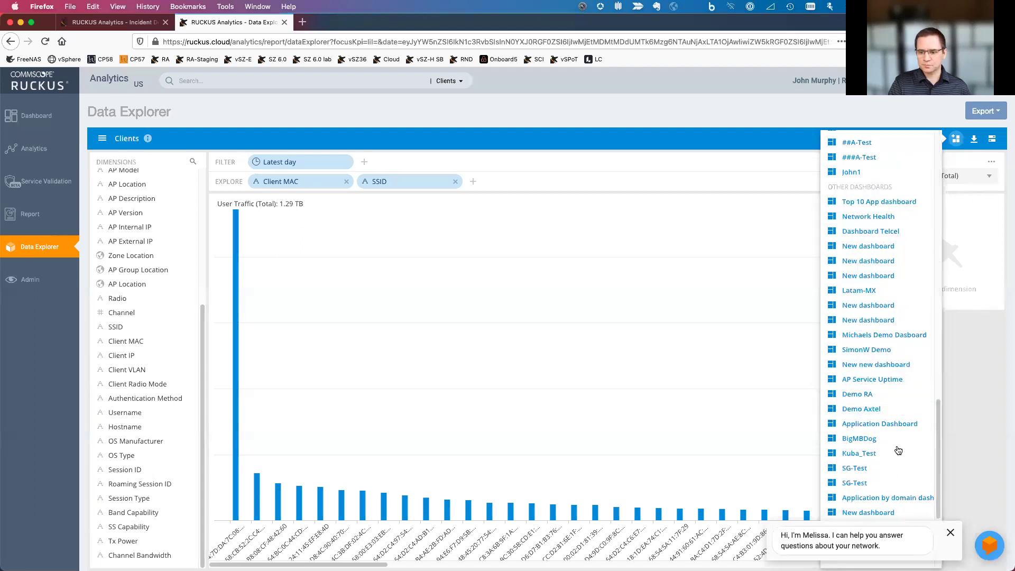
# - Add the client traffic chart to a new dashboard, make its tile taller, and discard the dashboard without saving
pyautogui.click(949, 535)
pyautogui.scroll(-5, 888, 489)
pyautogui.click(877, 558)
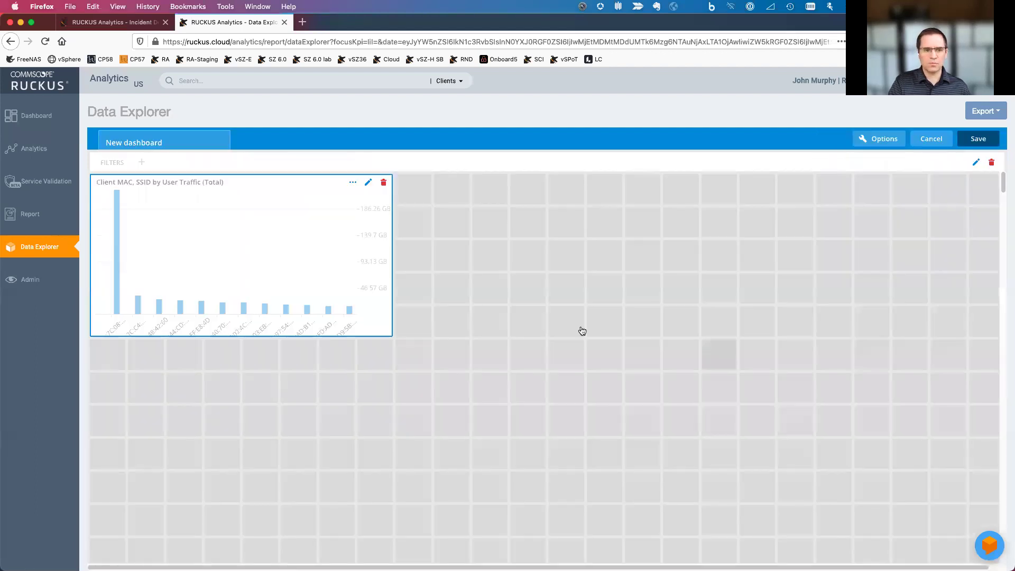
pyautogui.moveTo(391, 336); pyautogui.dragTo(391, 401)
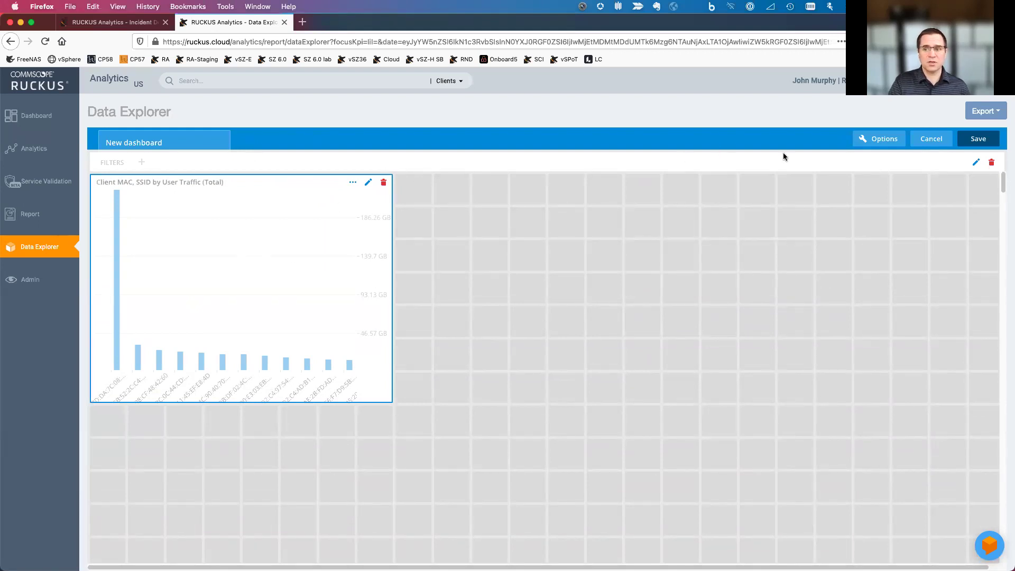
pyautogui.click(931, 139)
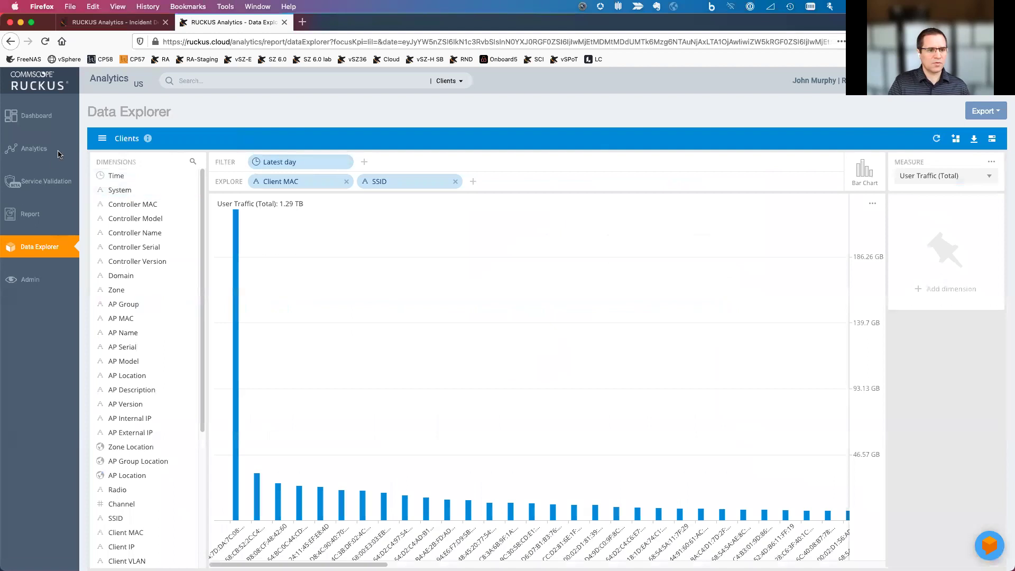
# - Open the Client Health Analysis (For Smart) dashboard and review its client health statistics, AP inventory and per-radio charts
pyautogui.click(101, 140)
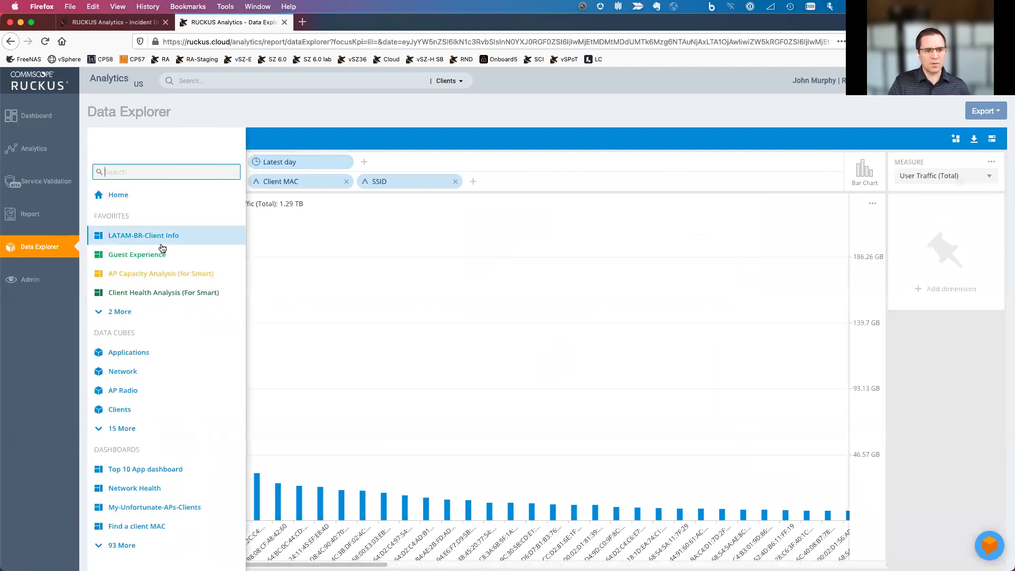
pyautogui.click(163, 292)
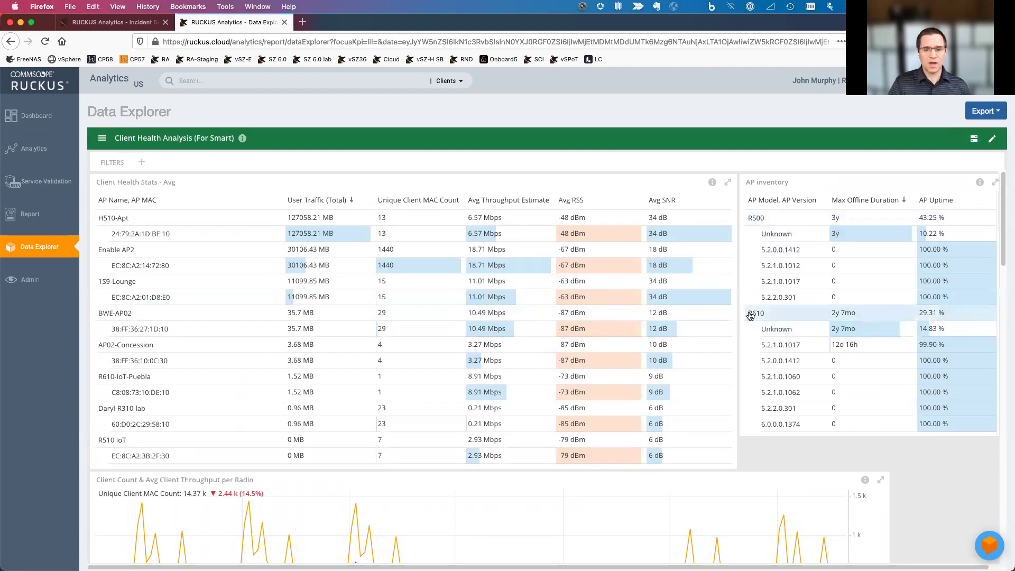
pyautogui.scroll(-1, 774, 335)
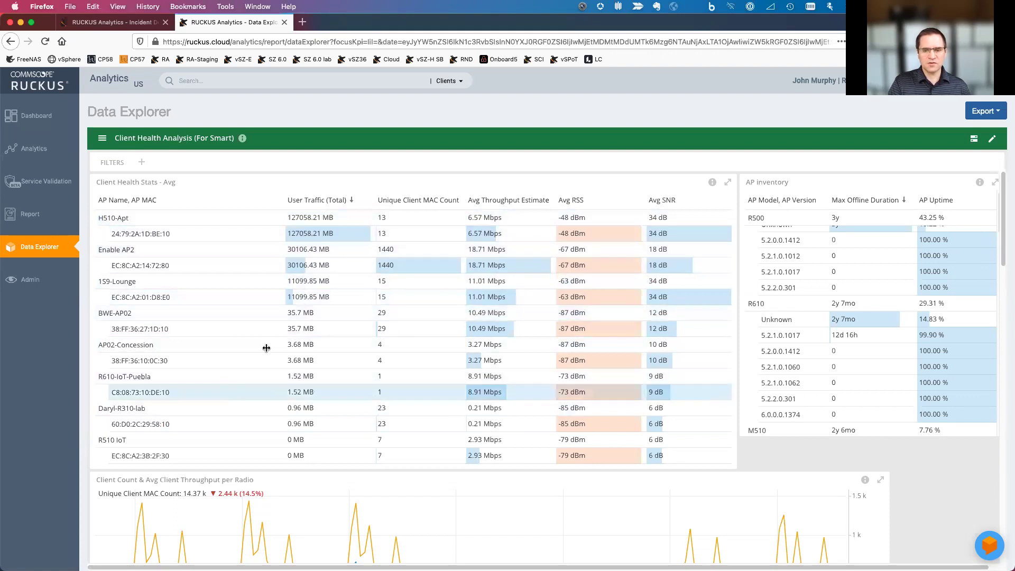
pyautogui.scroll(1, 898, 288)
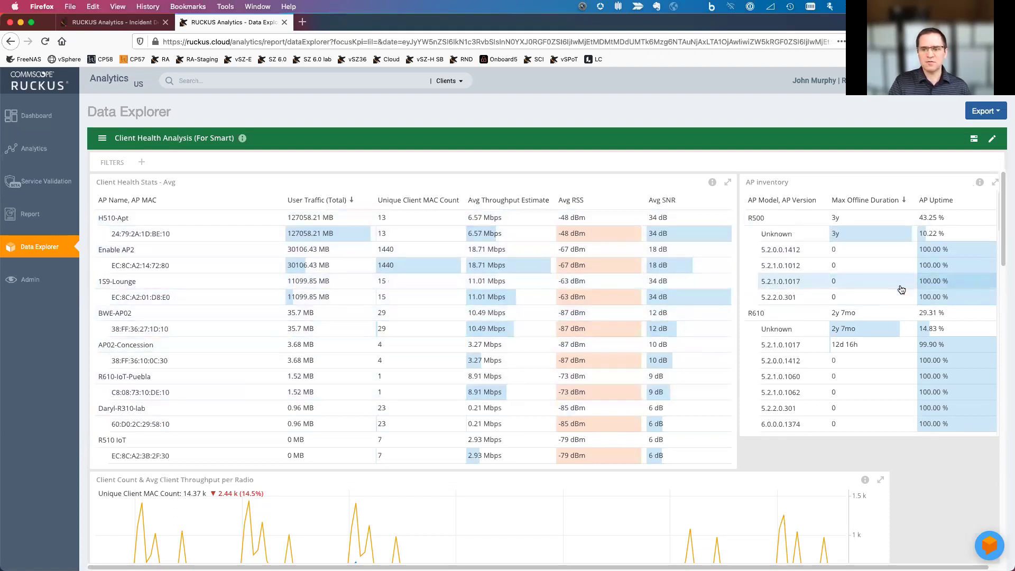
pyautogui.scroll(-5, 841, 254)
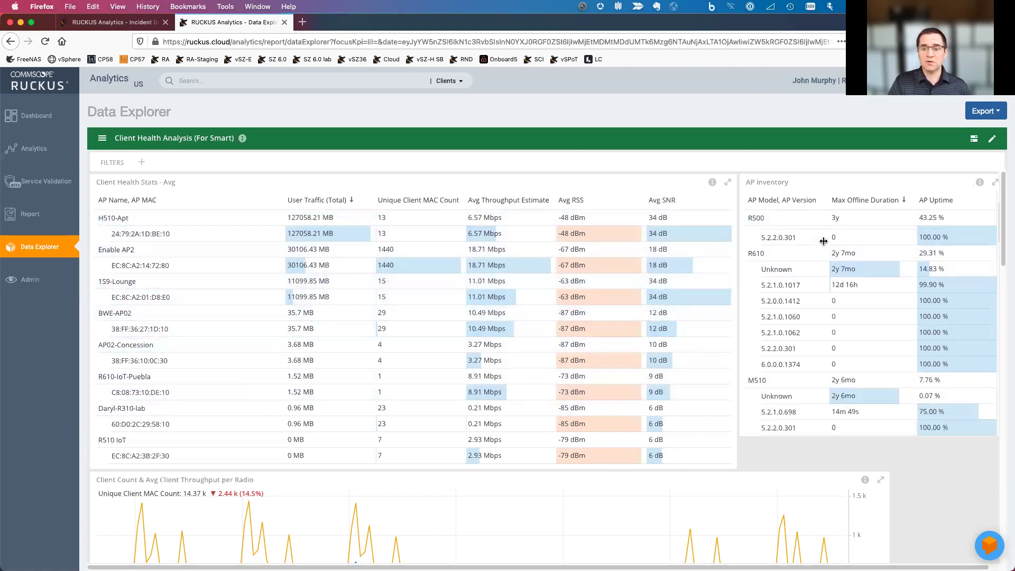
pyautogui.scroll(-10, 835, 262)
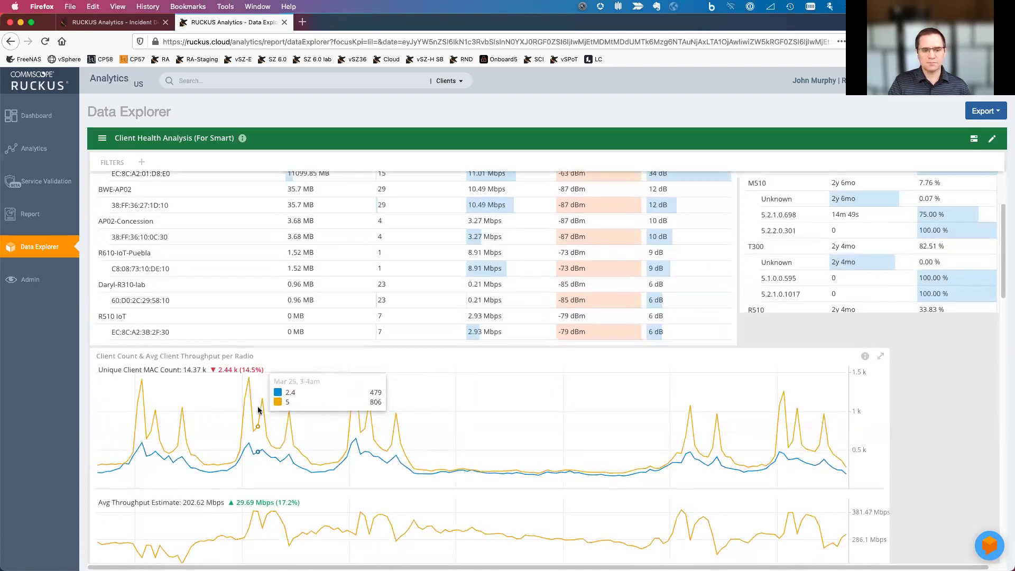
pyautogui.scroll(3, 899, 417)
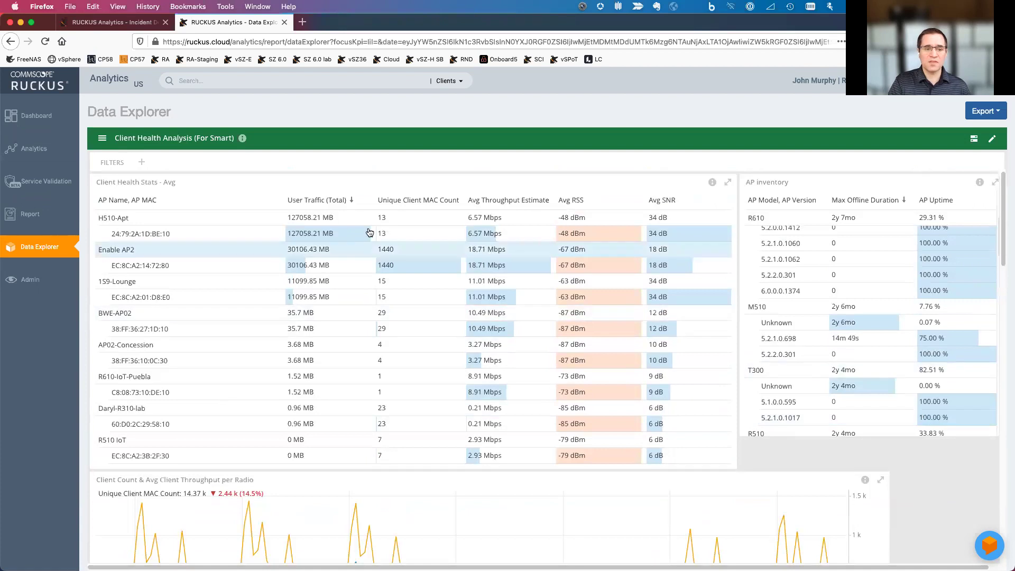
# - Filter the Client Health Analysis dashboard to the access point Enable AP2 by its MAC address, and look through the filtered tiles
pyautogui.click(149, 266)
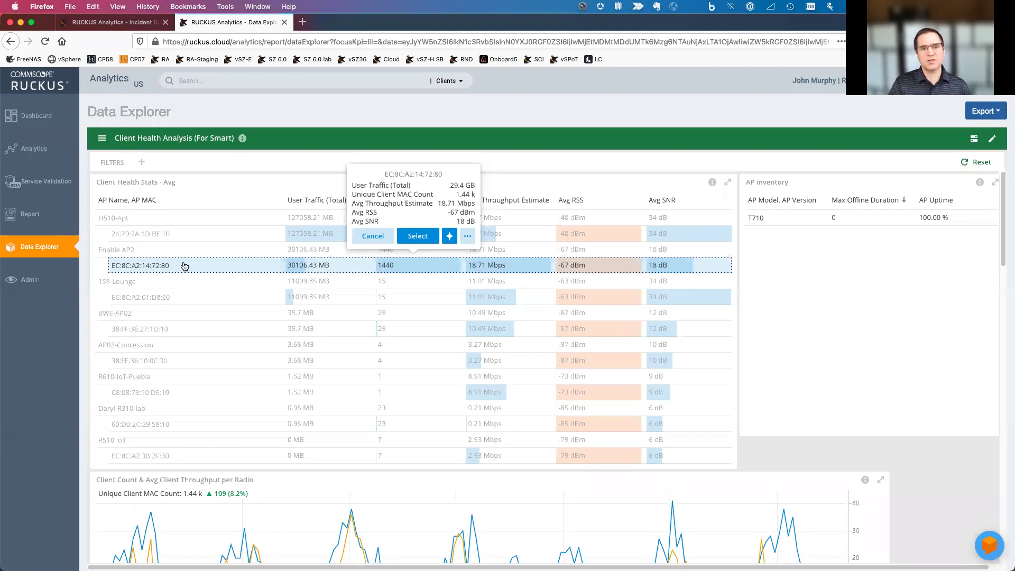
pyautogui.click(417, 236)
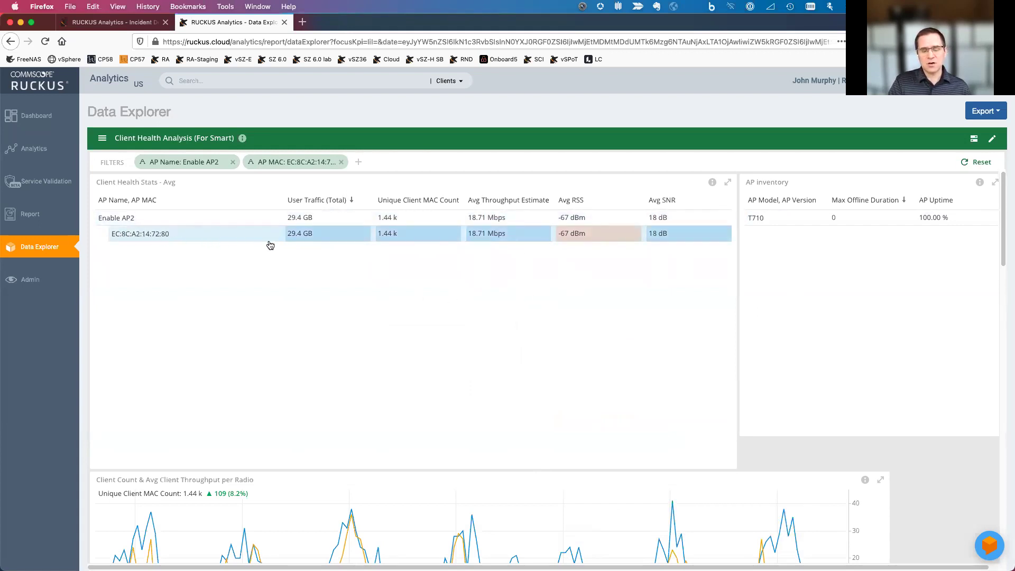
pyautogui.scroll(-2, 897, 415)
pyautogui.scroll(2, 897, 350)
pyautogui.scroll(-1, 780, 224)
pyautogui.scroll(1, 819, 194)
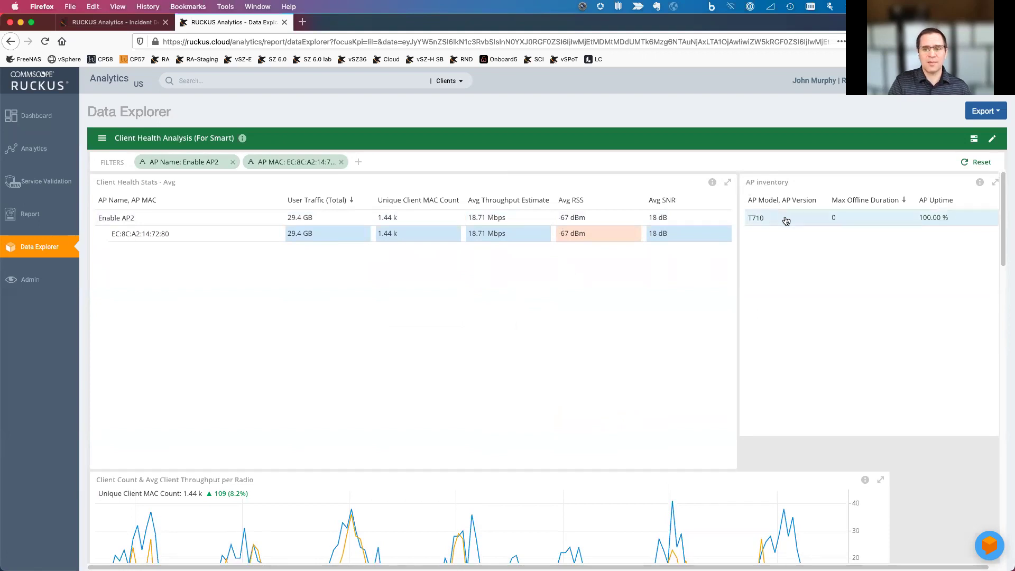
pyautogui.scroll(-5, 959, 471)
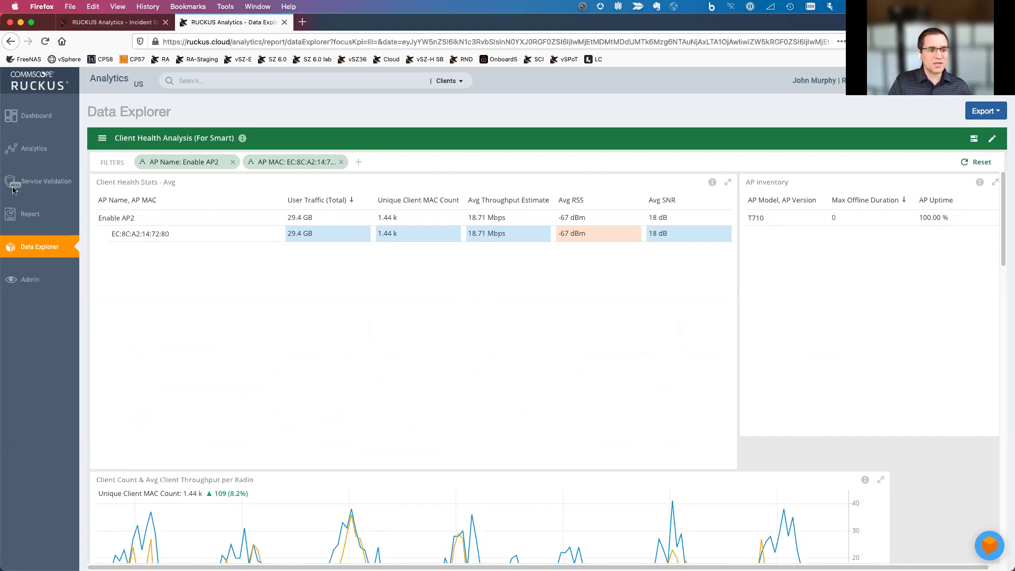
# - Review the administration pages for onboarded systems, users, resource groups, support and webhooks, including the form for creating a resource group
pyautogui.click(28, 284)
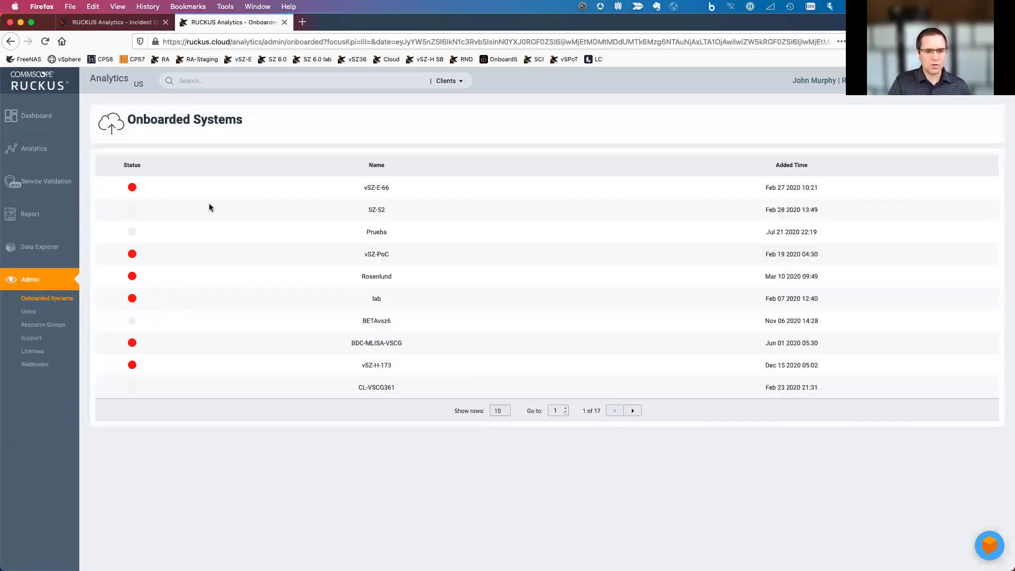
pyautogui.click(29, 313)
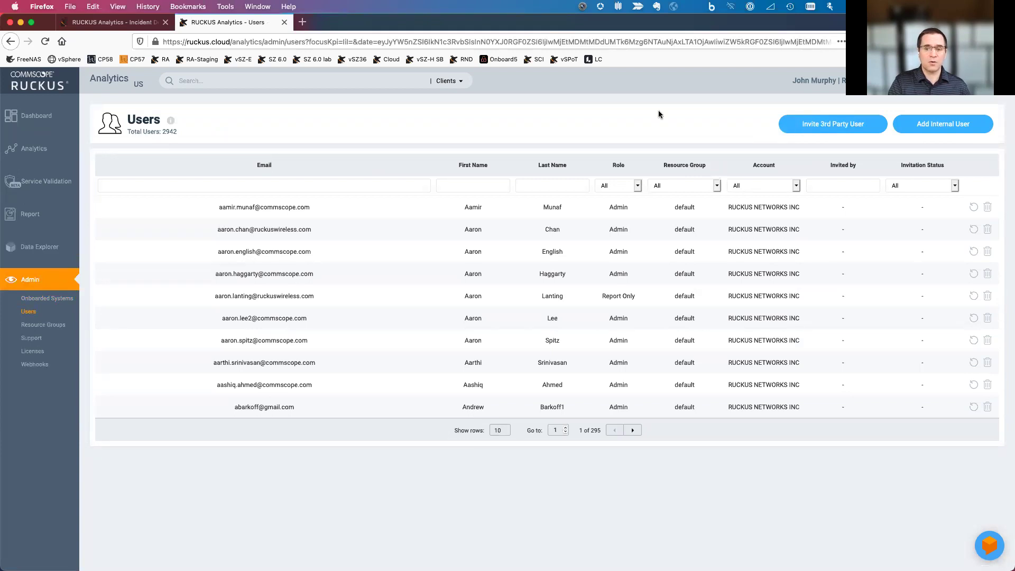
pyautogui.click(55, 325)
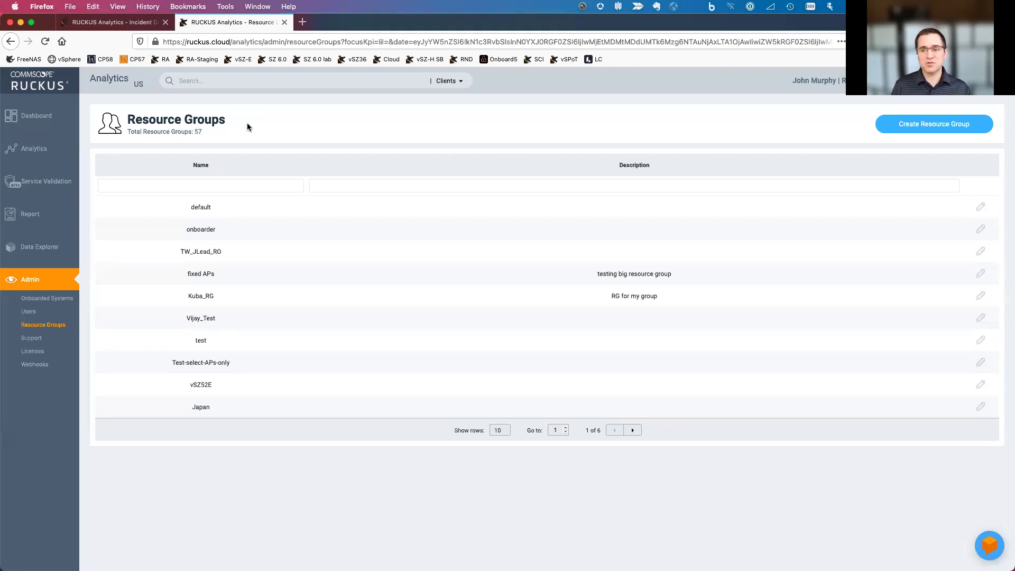
pyautogui.click(923, 129)
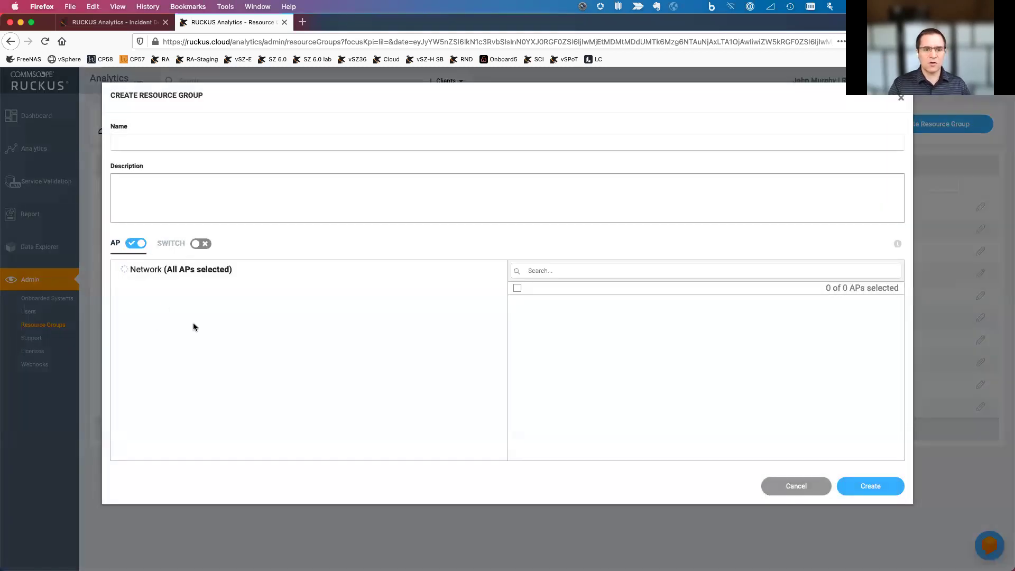
pyautogui.click(797, 486)
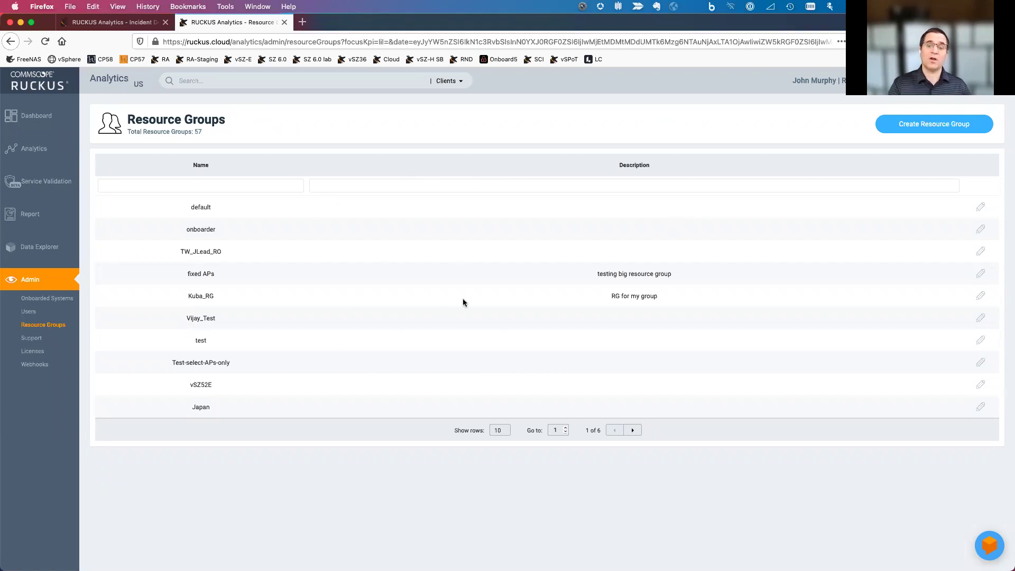
pyautogui.click(31, 338)
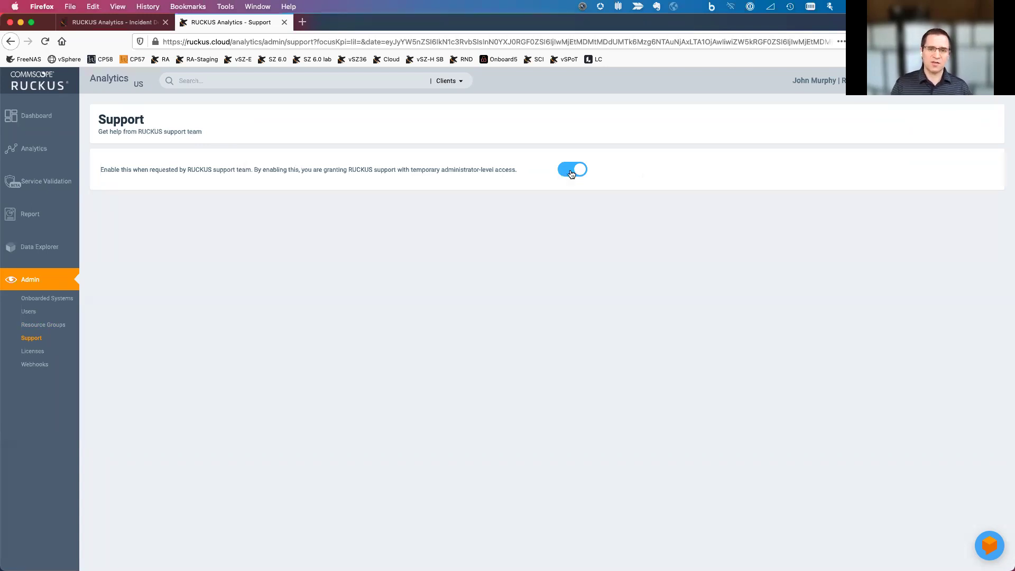
pyautogui.click(35, 364)
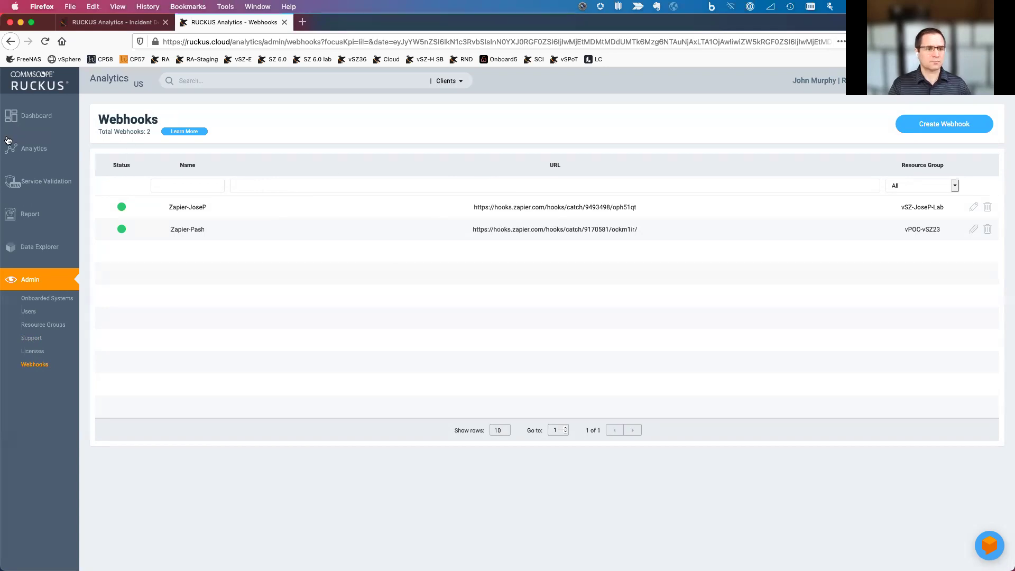
# - Show the network topology on the main dashboard, inspect switch and link details, and search the devices for "ap"
pyautogui.click(20, 122)
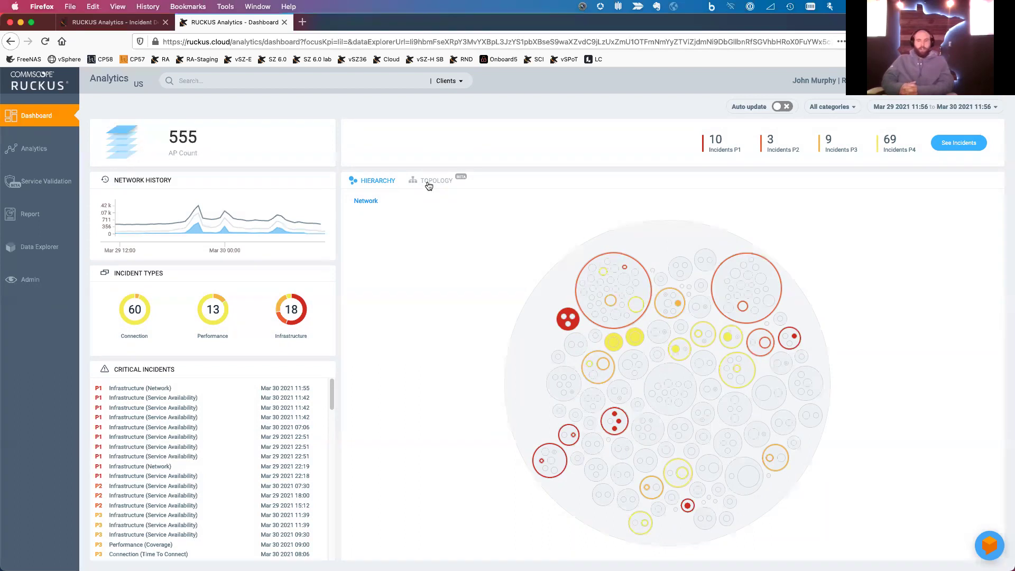
pyautogui.click(433, 179)
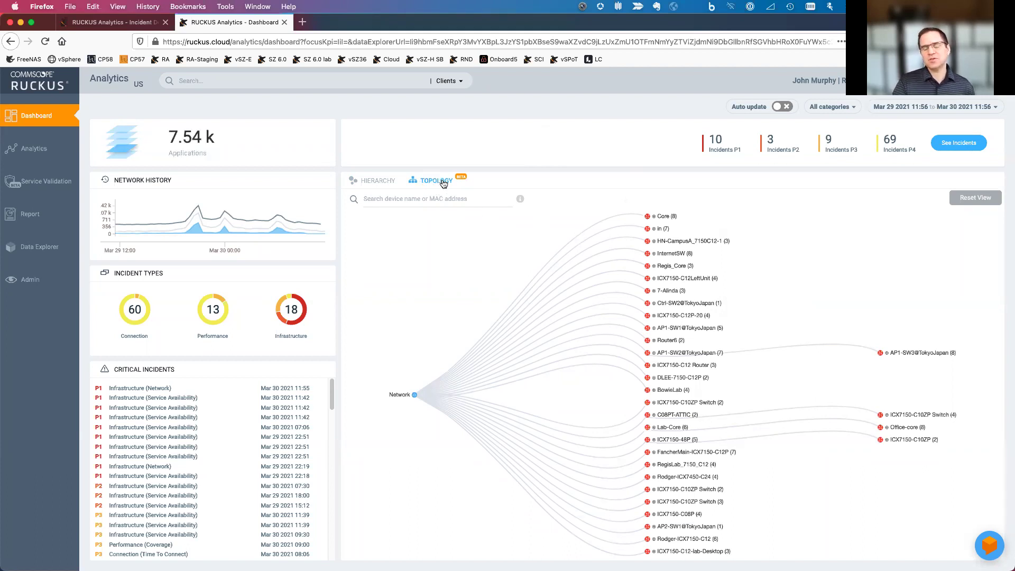
pyautogui.moveTo(646, 228)
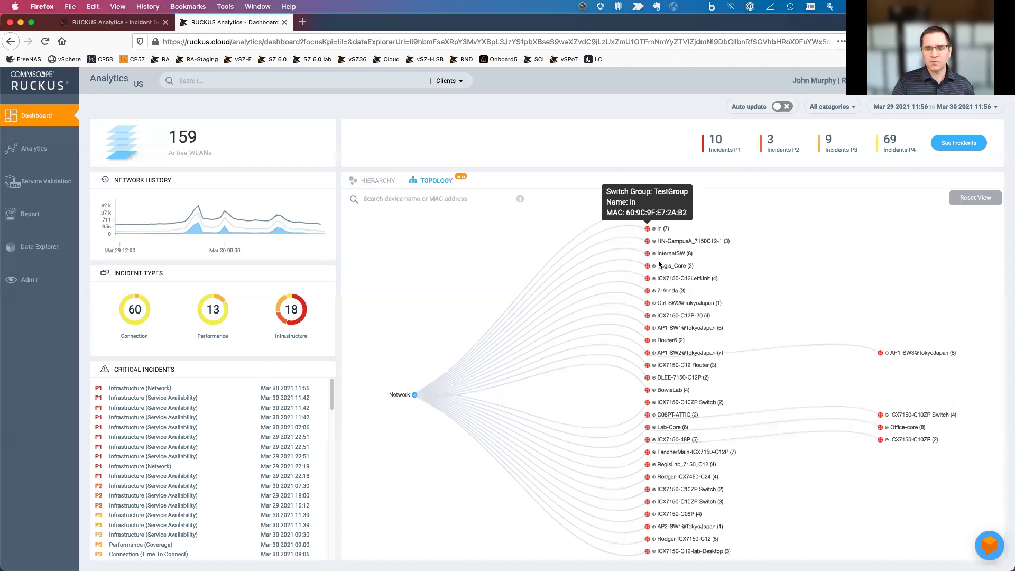
pyautogui.moveTo(687, 362)
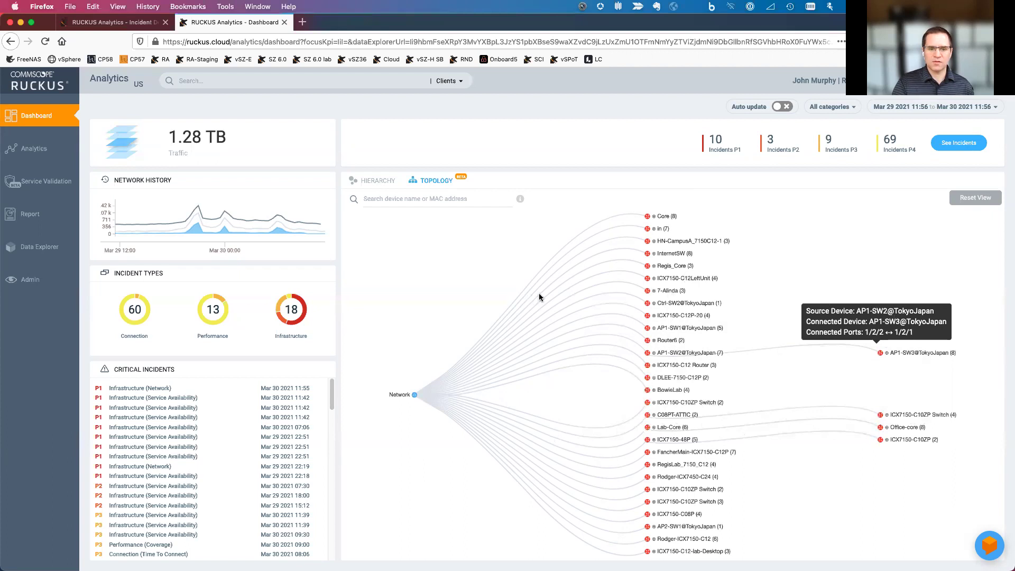
pyautogui.click(412, 201)
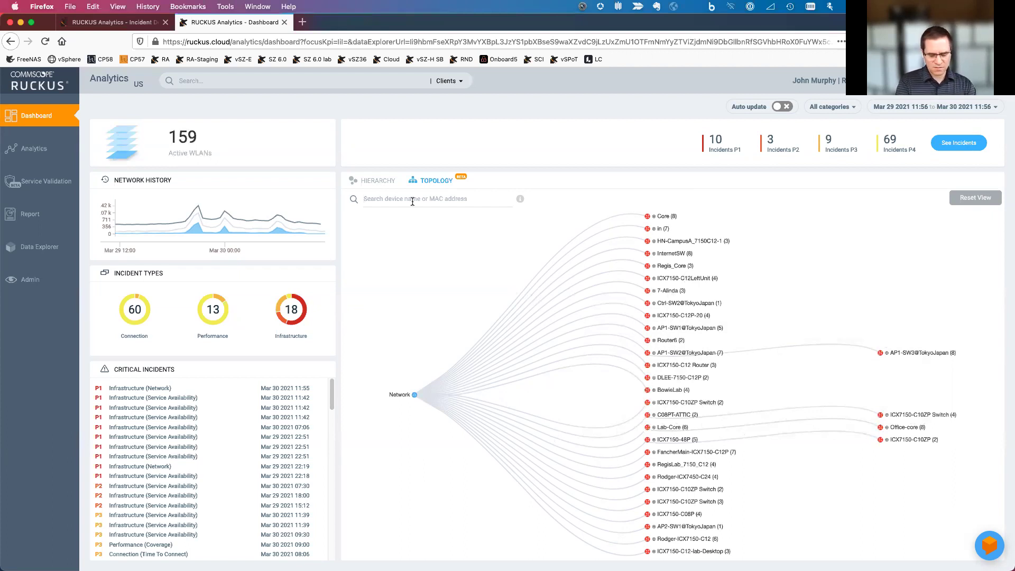
pyautogui.write('ap')
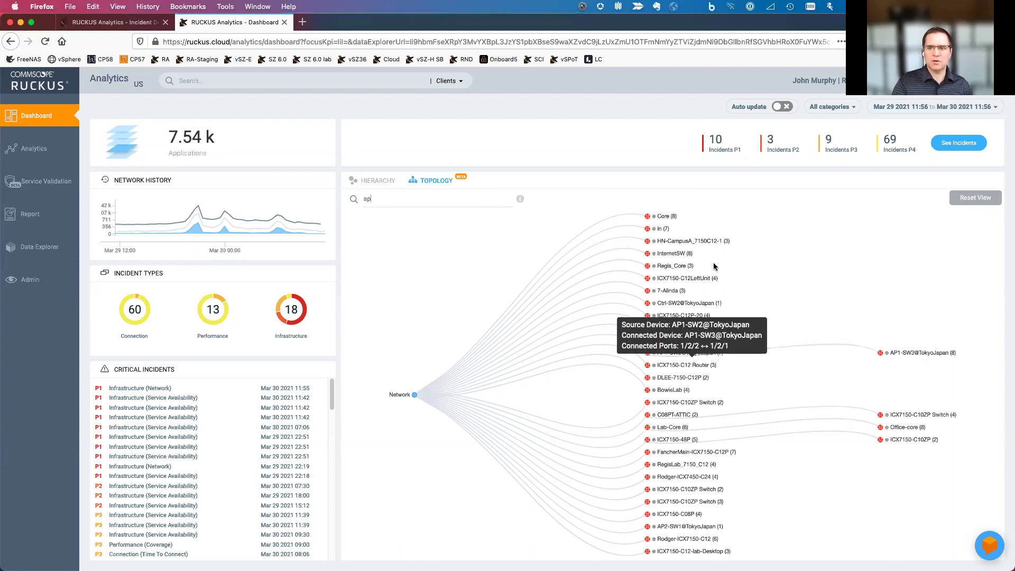
pyautogui.scroll(-5, 380, 232)
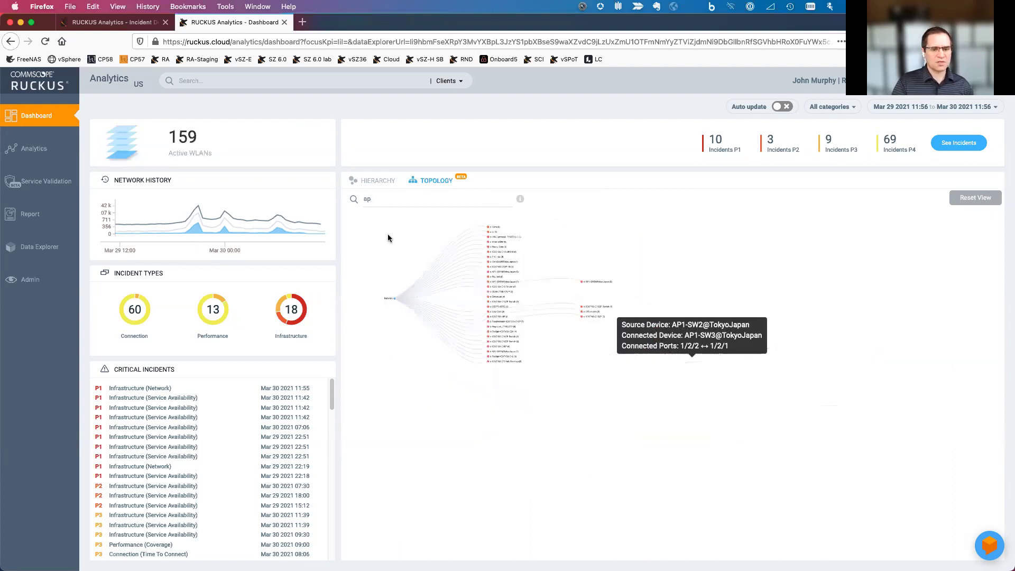
# - Open the licenses administration page and examine how the CLD-ANAP-1001 license is linked to APs across the network tree, leaving the assignments unsaved
pyautogui.click(28, 284)
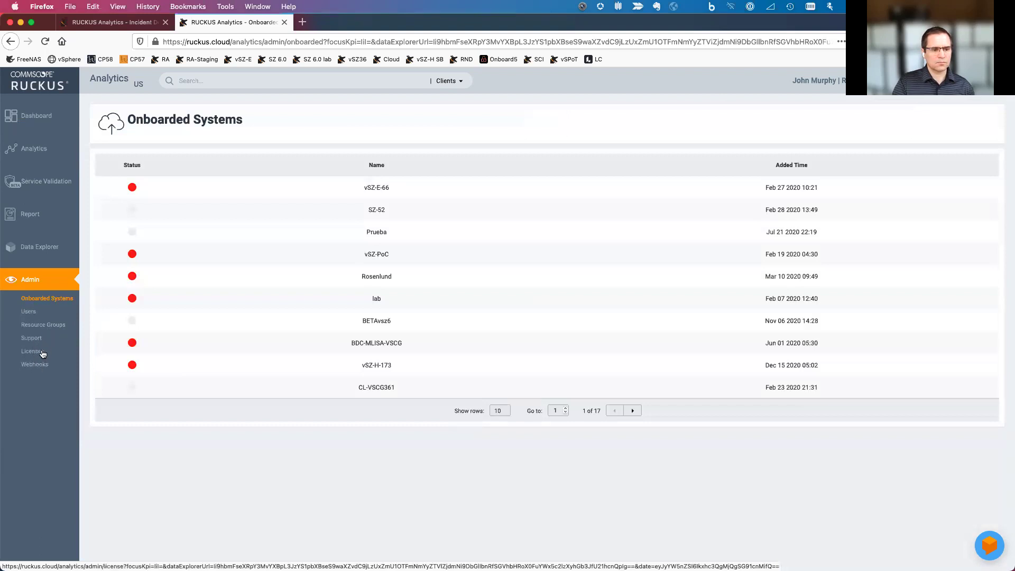
pyautogui.click(43, 353)
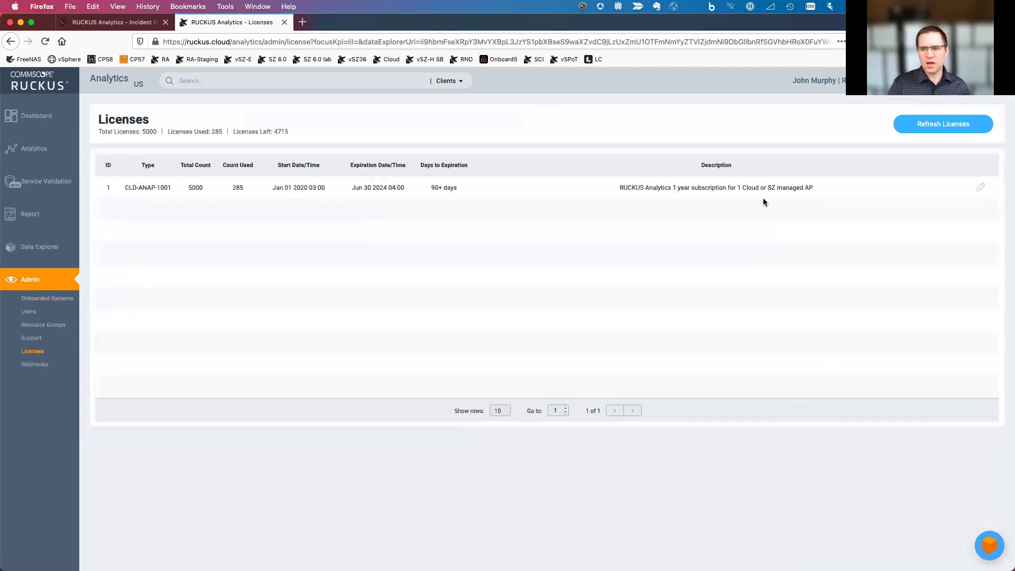
pyautogui.click(980, 187)
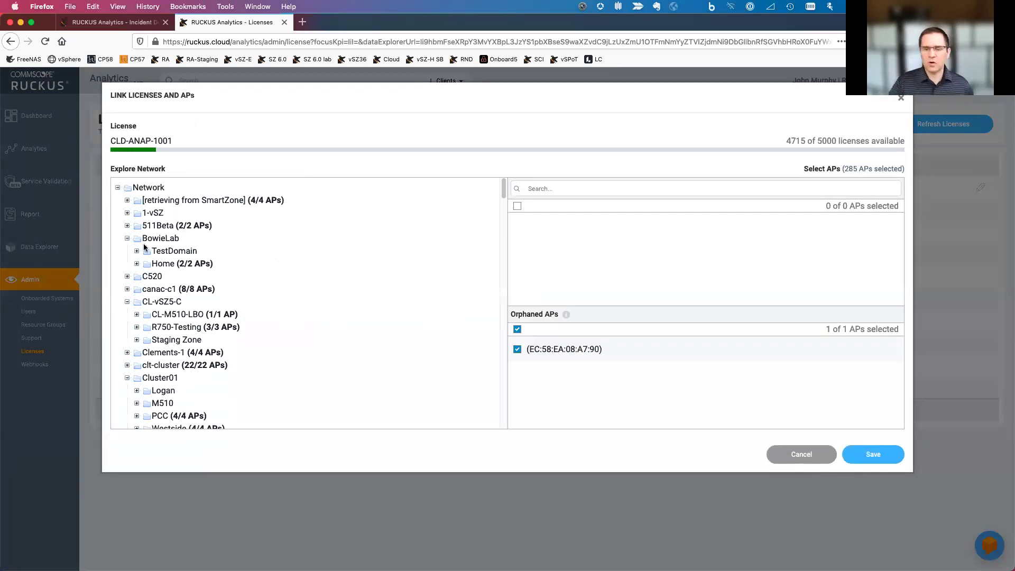
pyautogui.scroll(-1, 183, 317)
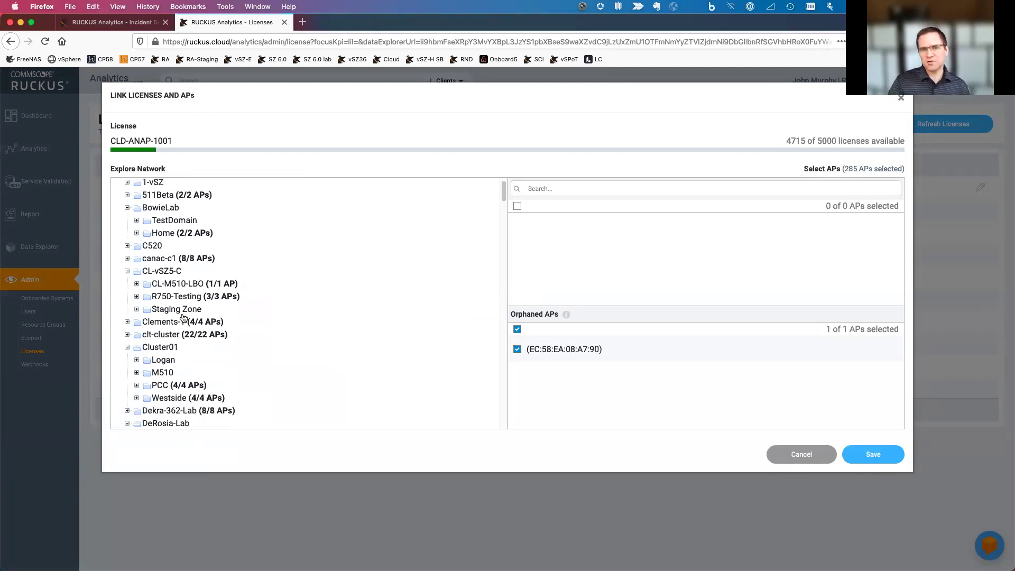
pyautogui.scroll(-3, 184, 317)
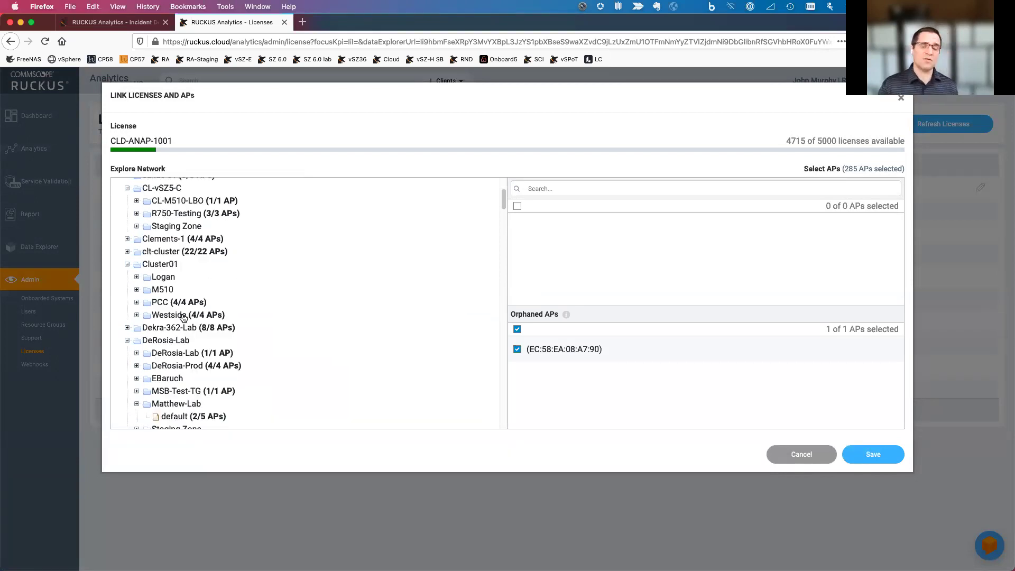
pyautogui.scroll(4, 183, 316)
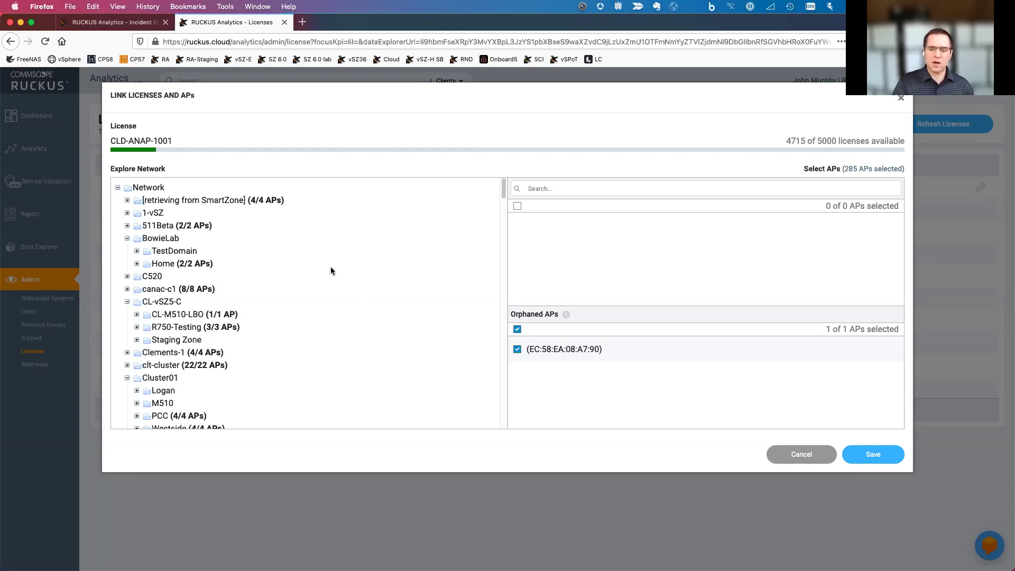
pyautogui.click(800, 457)
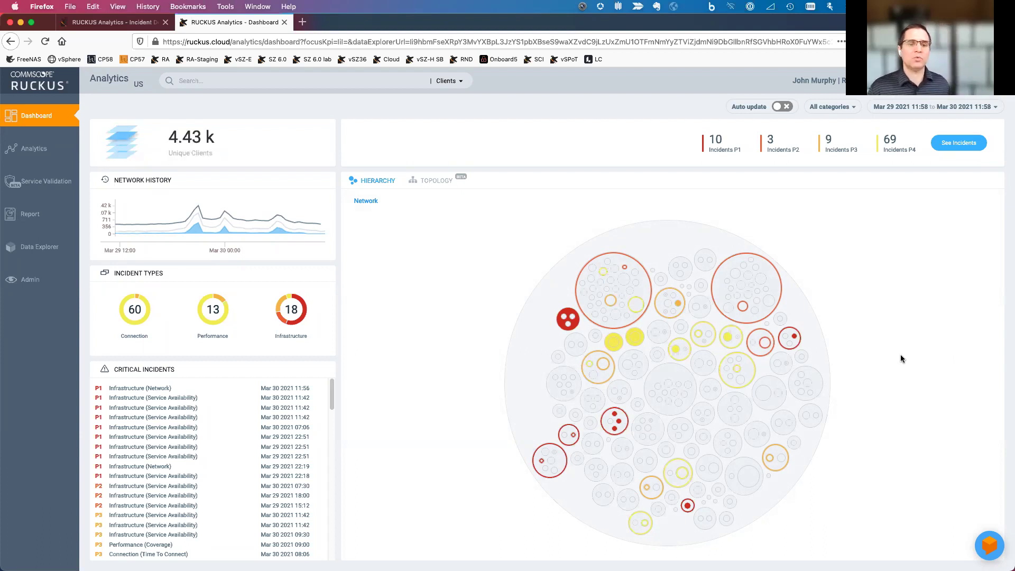
# - View the report overview, return to the main dashboard, and step its summary tile from AP count through unique clients to traffic
pyautogui.click(33, 217)
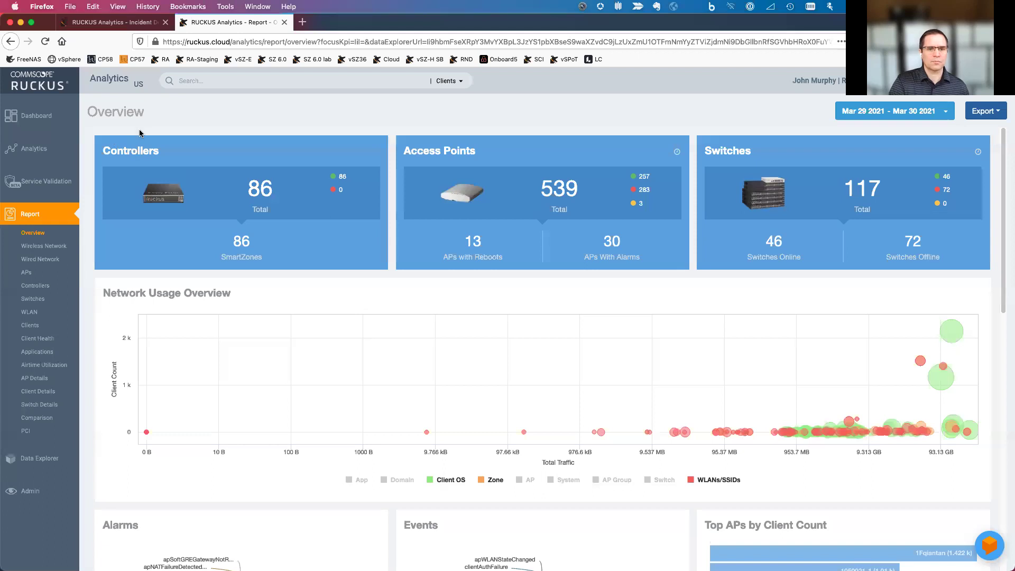
pyautogui.click(31, 110)
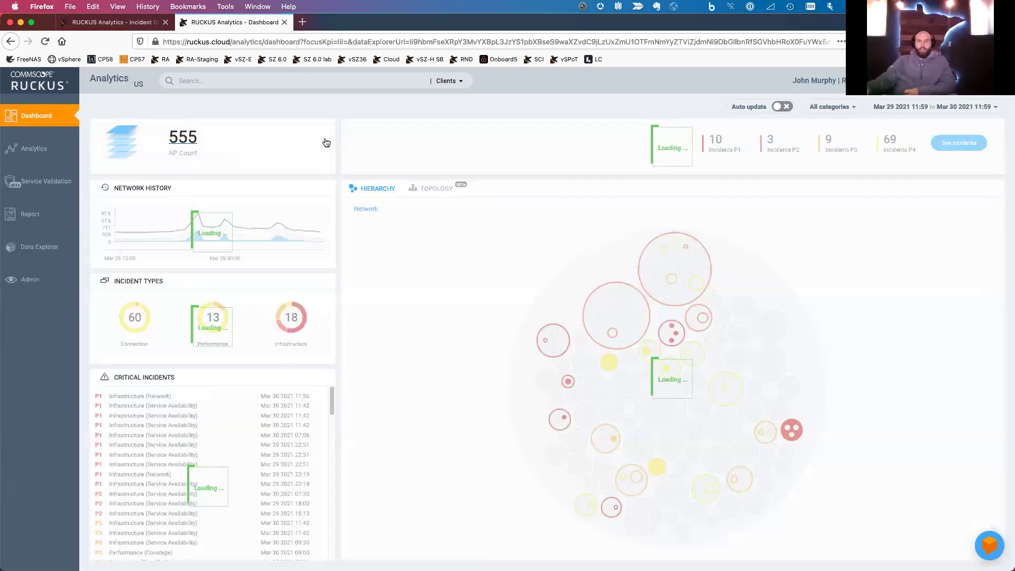
pyautogui.click(327, 143)
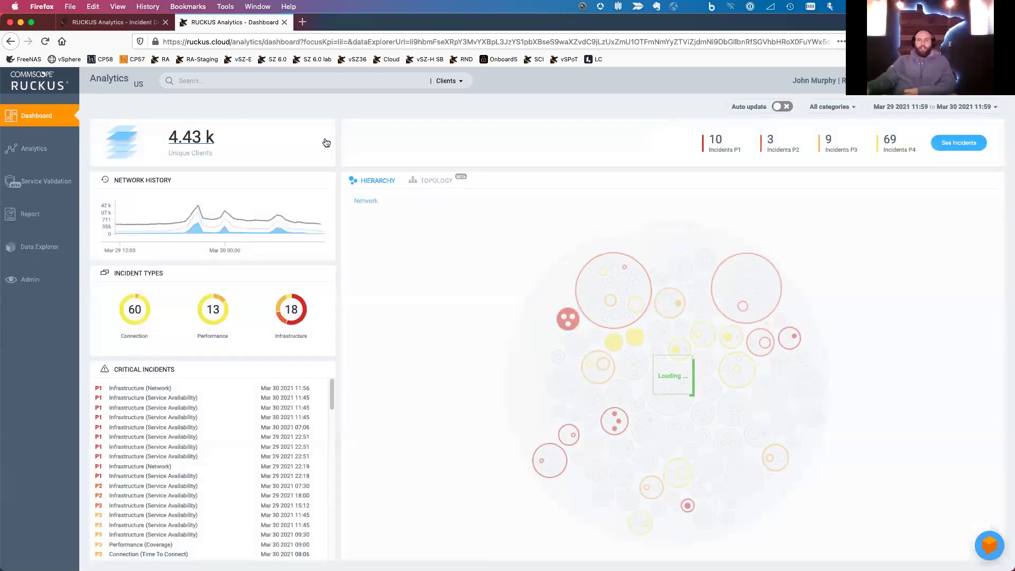
pyautogui.click(326, 143)
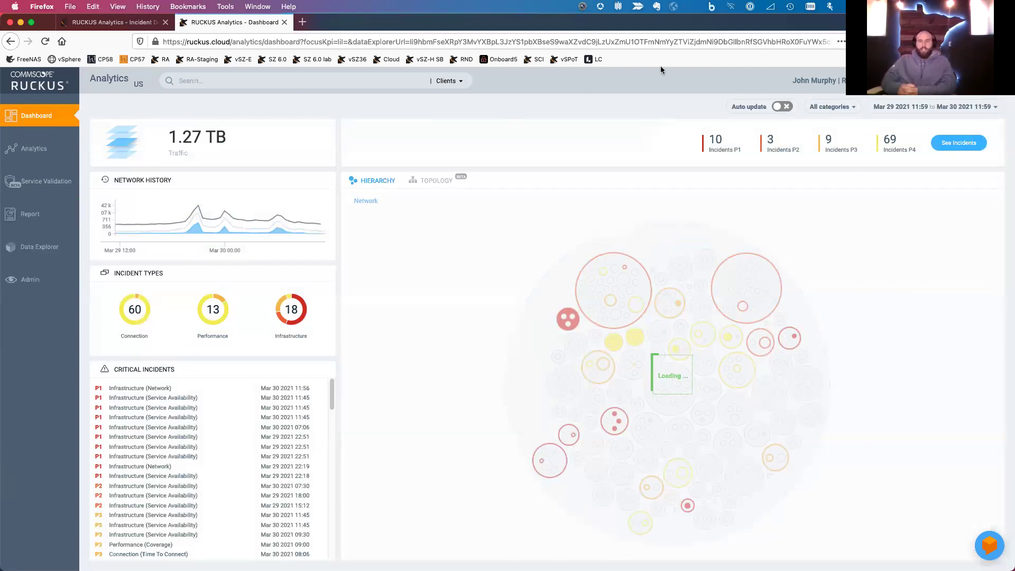